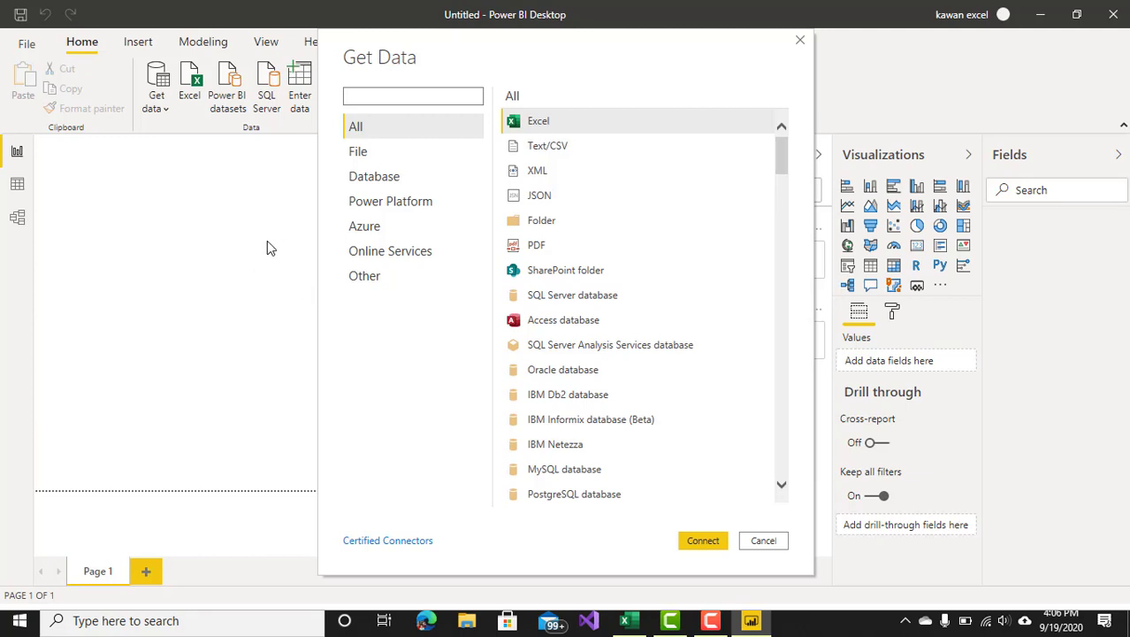
Connect to the Excel workbook Pq Tabe.columnnames.xlsx in the Documents folder as a data source
click(579, 123)
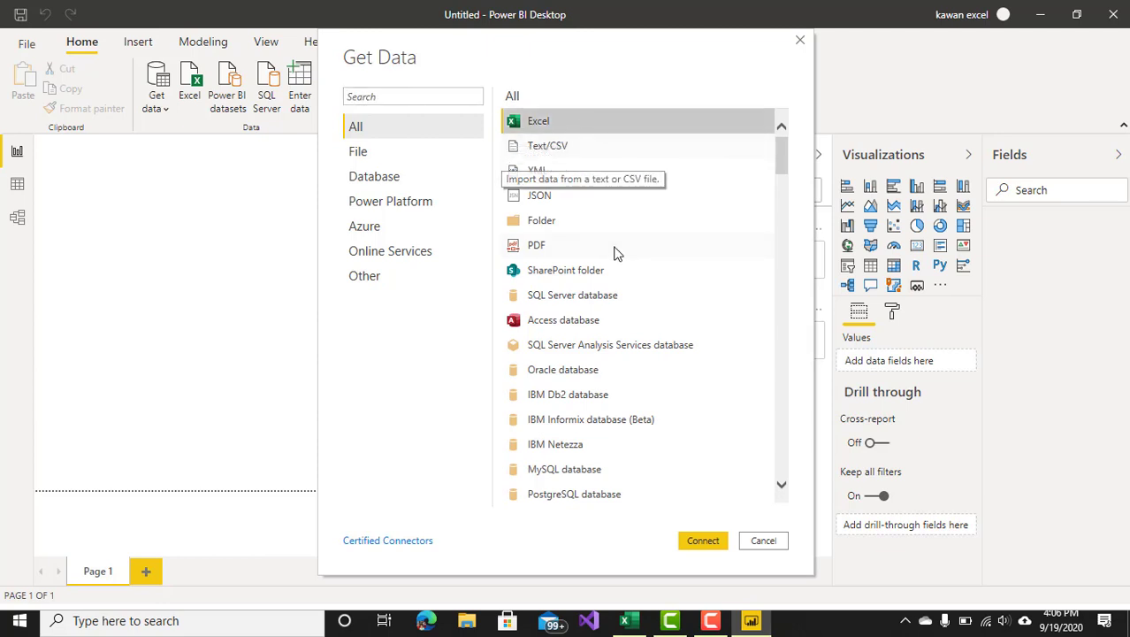
click(715, 543)
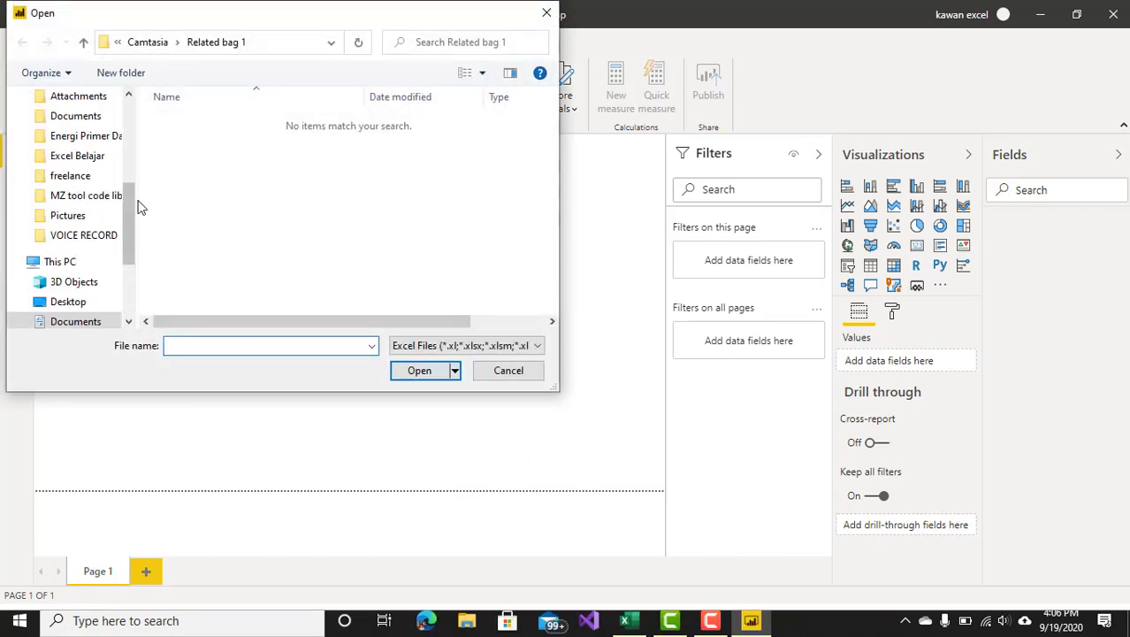
drag(130, 217, 124, 278)
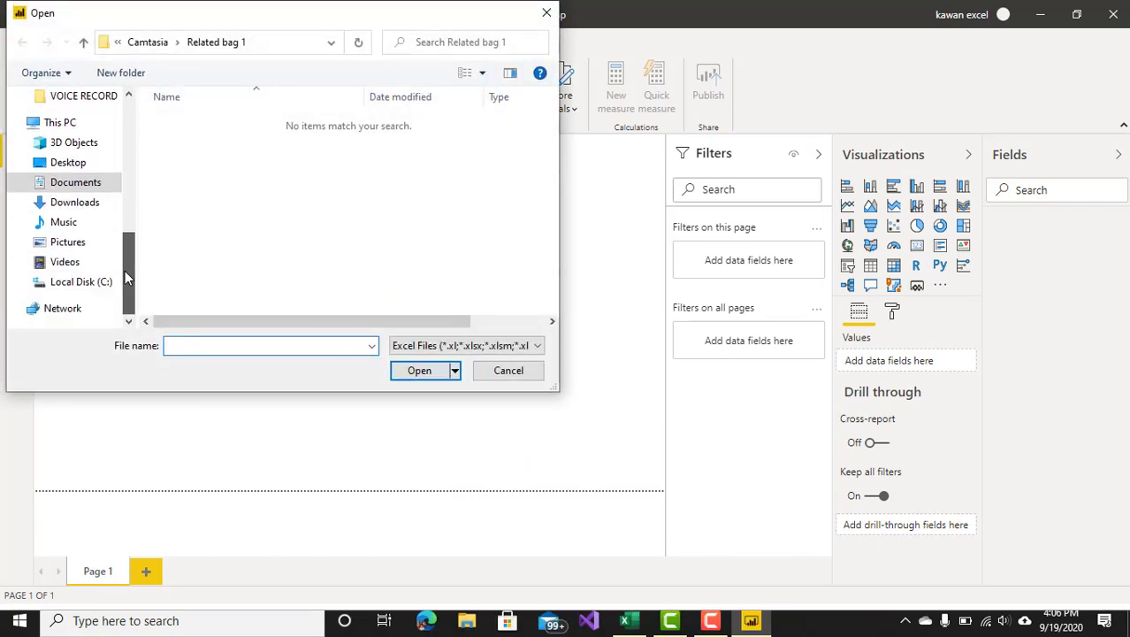
click(87, 186)
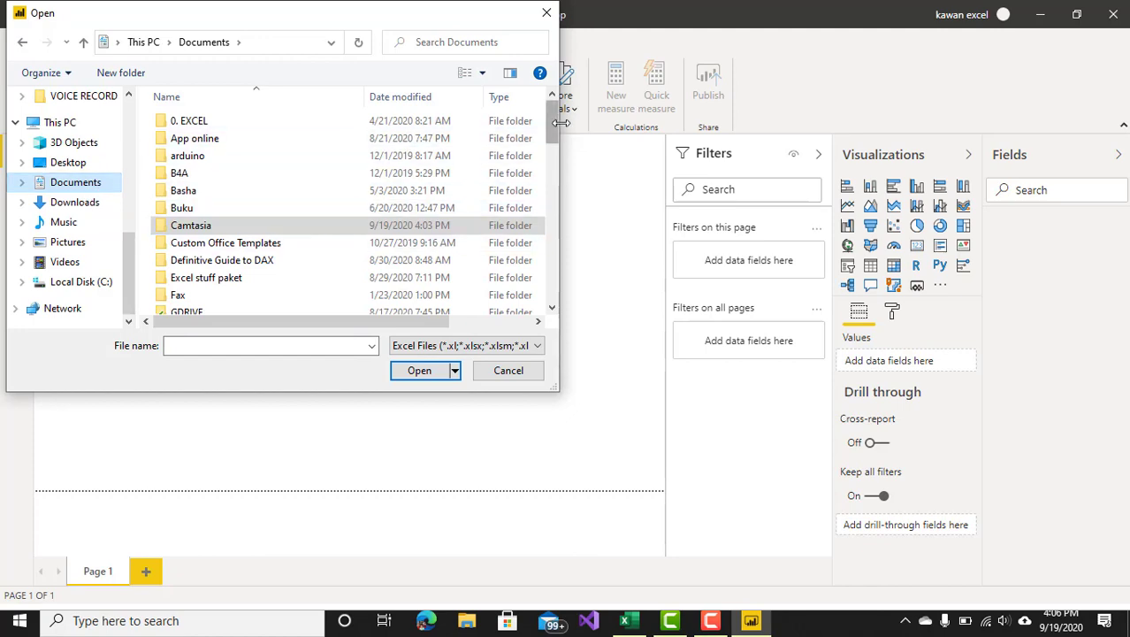
drag(550, 121, 538, 297)
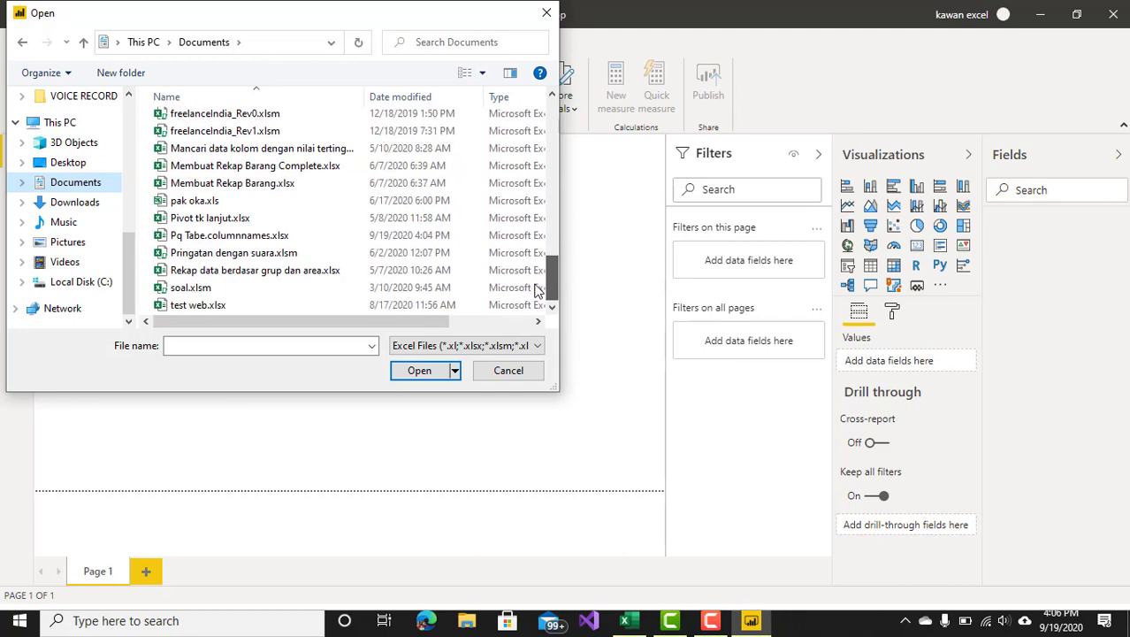
click(229, 237)
click(420, 371)
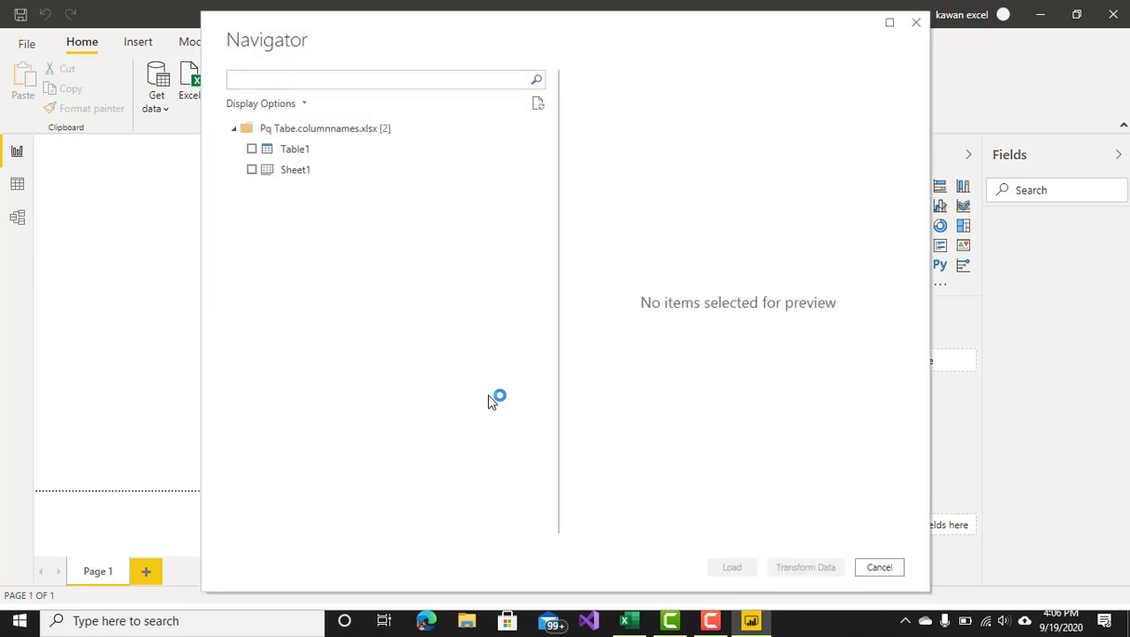
Open Table1 for transformation in Power Query and delete its Changed Type step, keeping the Navigation step selected
click(251, 150)
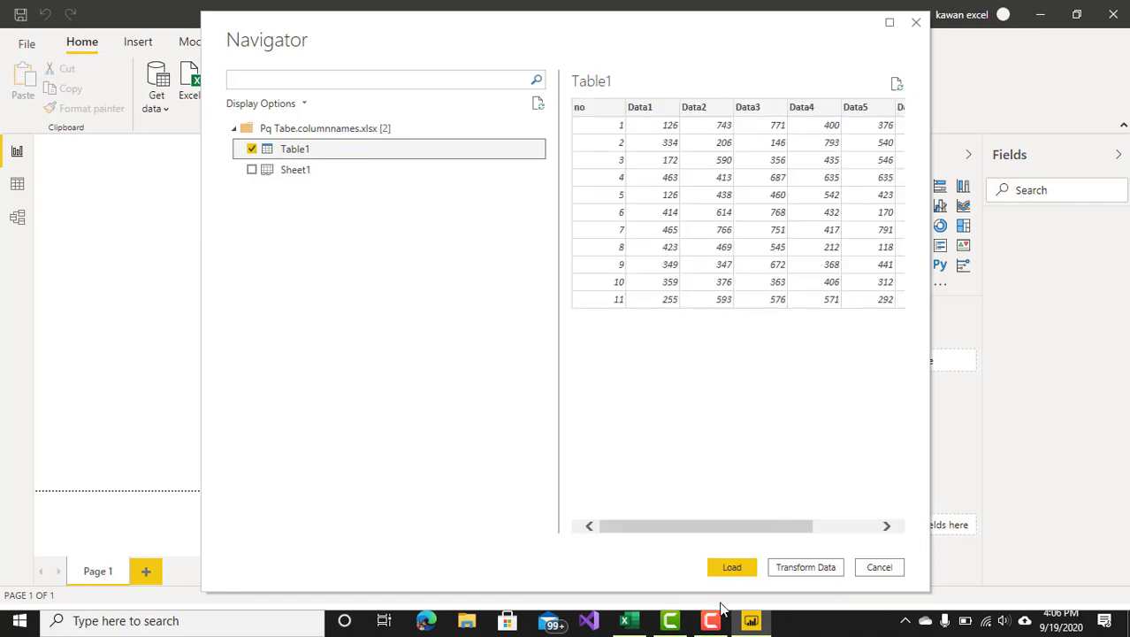
click(804, 570)
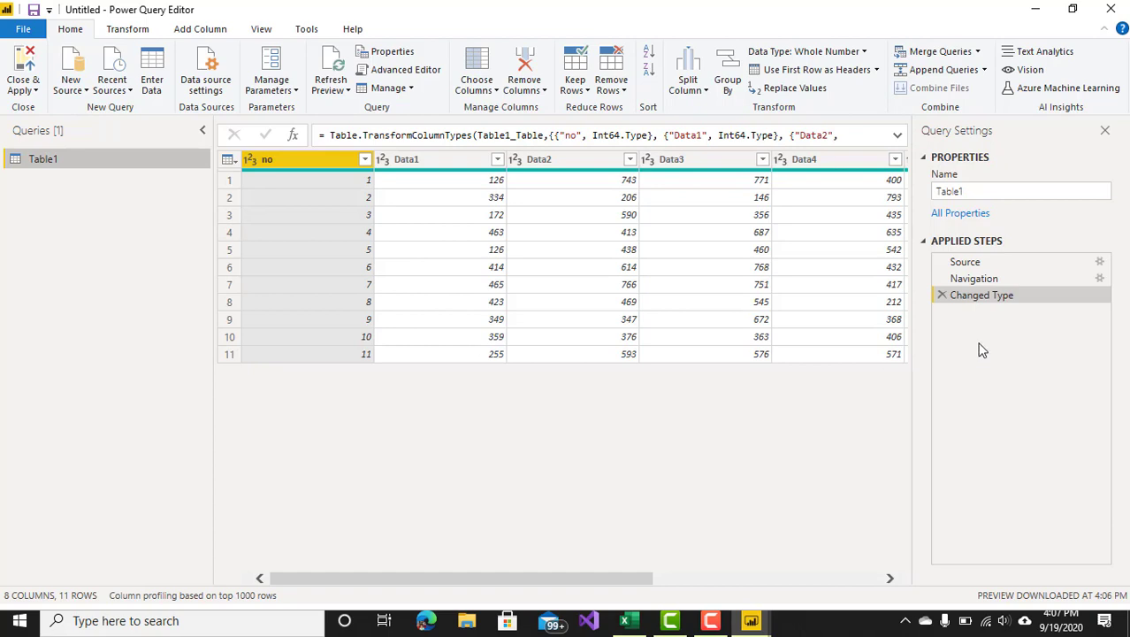
click(942, 296)
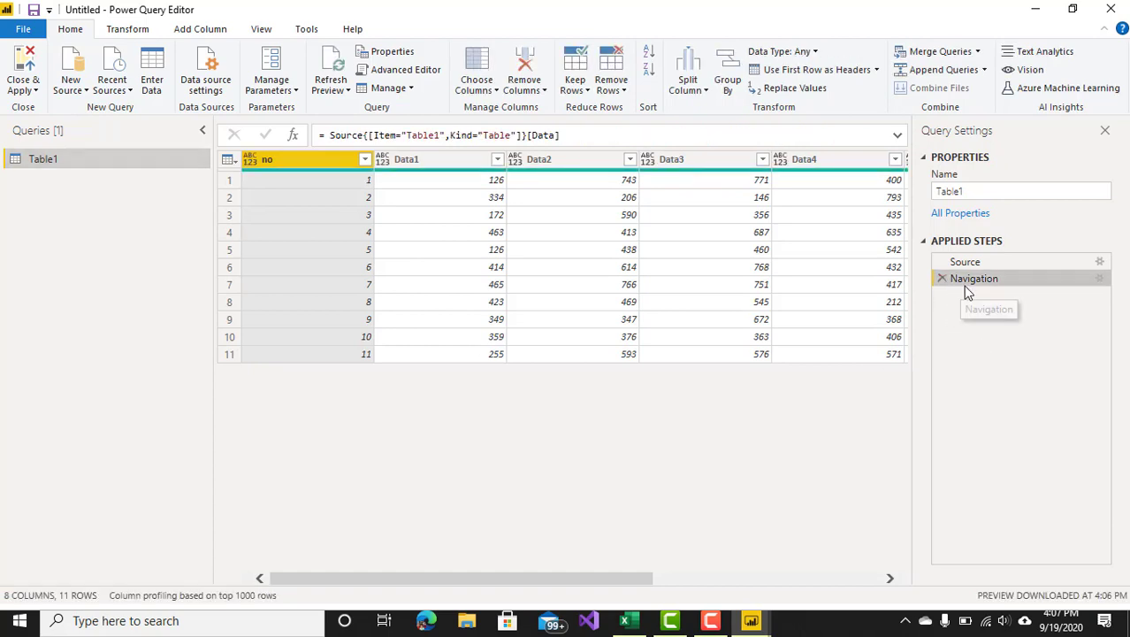
click(975, 261)
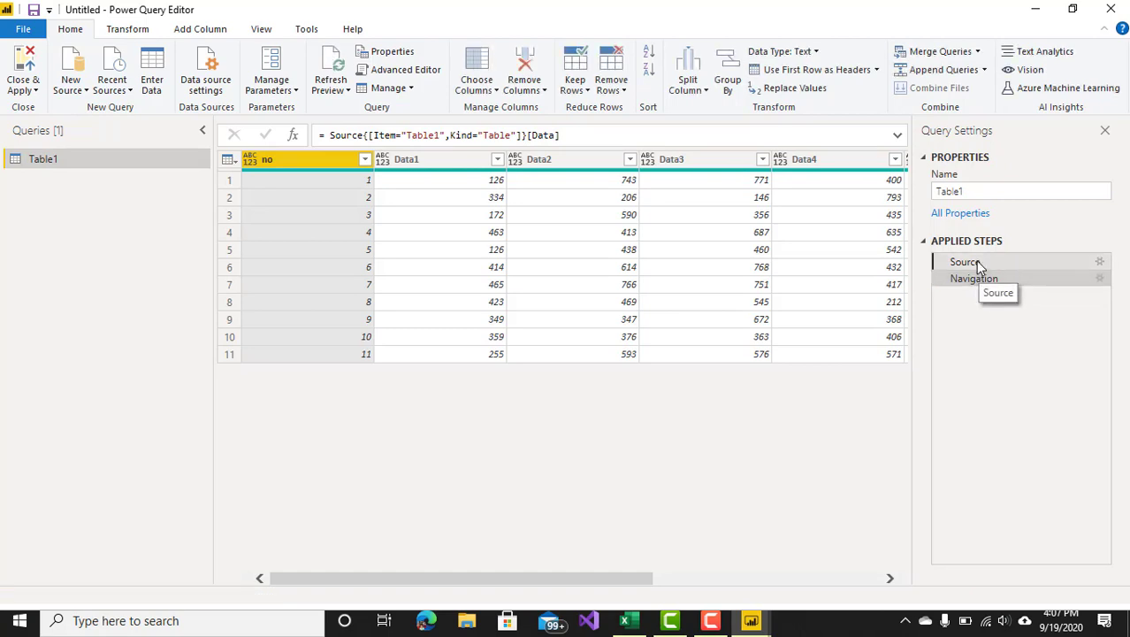
click(990, 279)
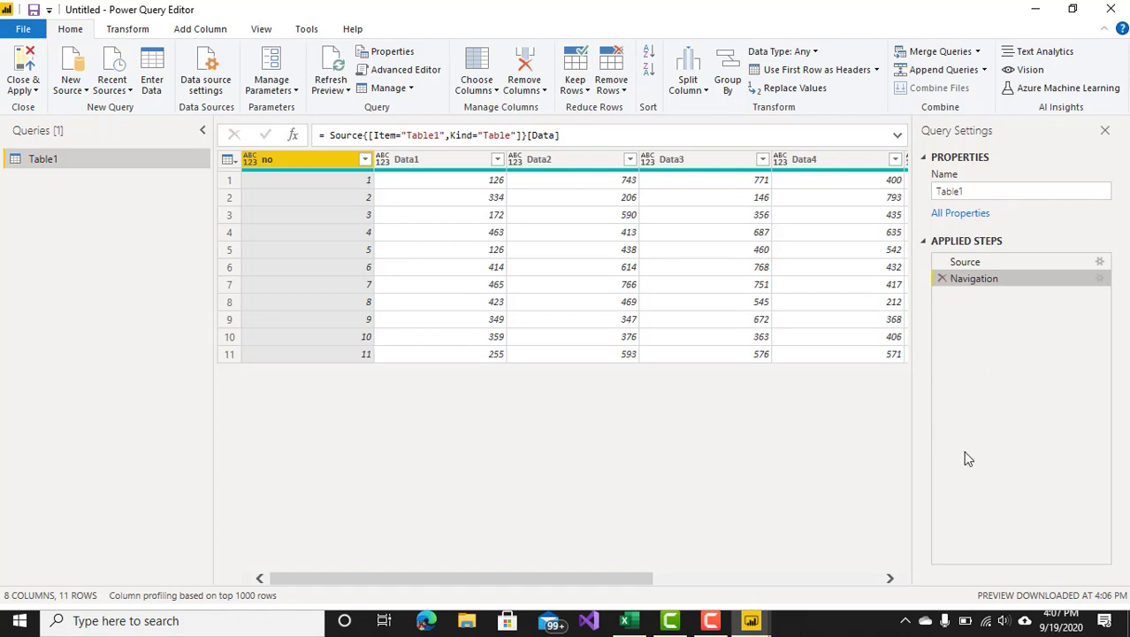
Remove the Data2 column from Table1, then close Power Query and apply the changes
click(563, 165)
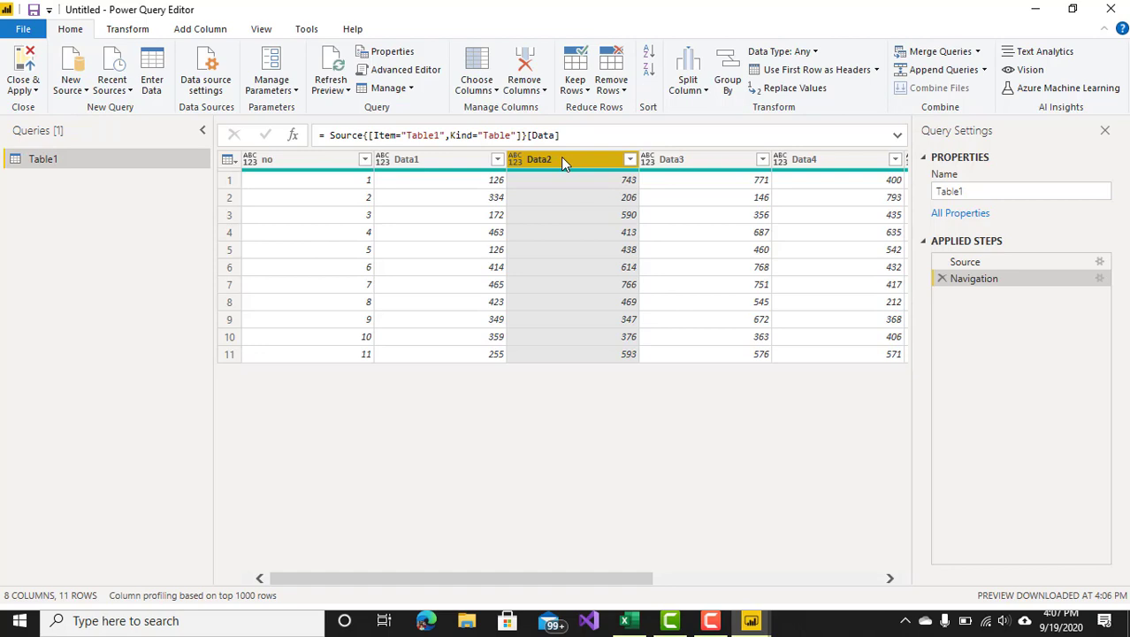
right_click(560, 158)
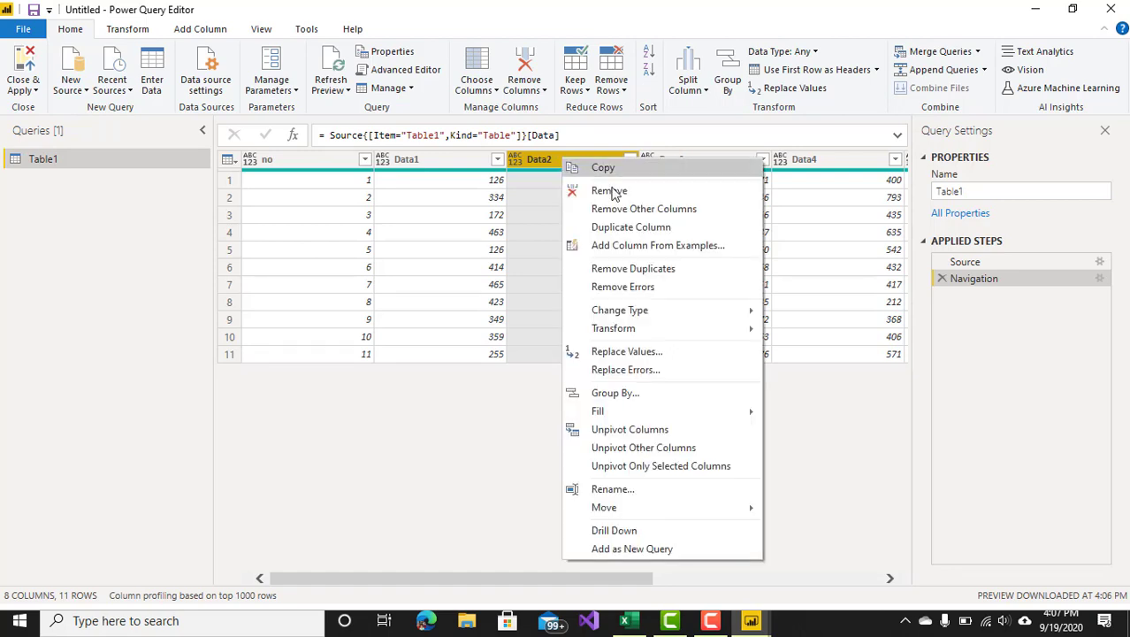
click(638, 194)
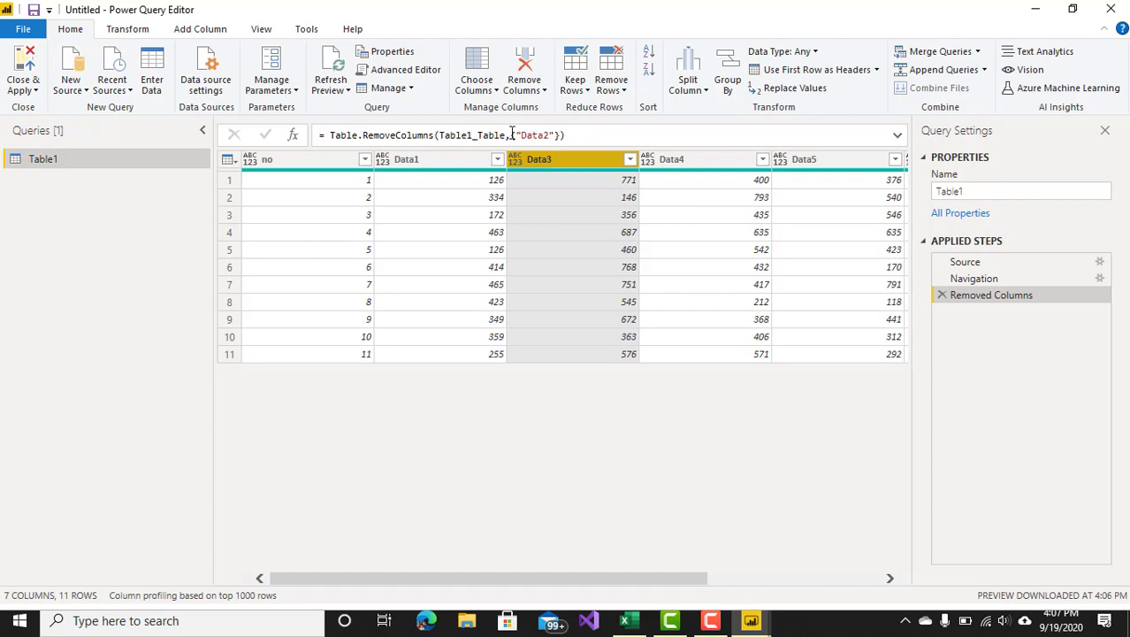
drag(511, 134, 566, 135)
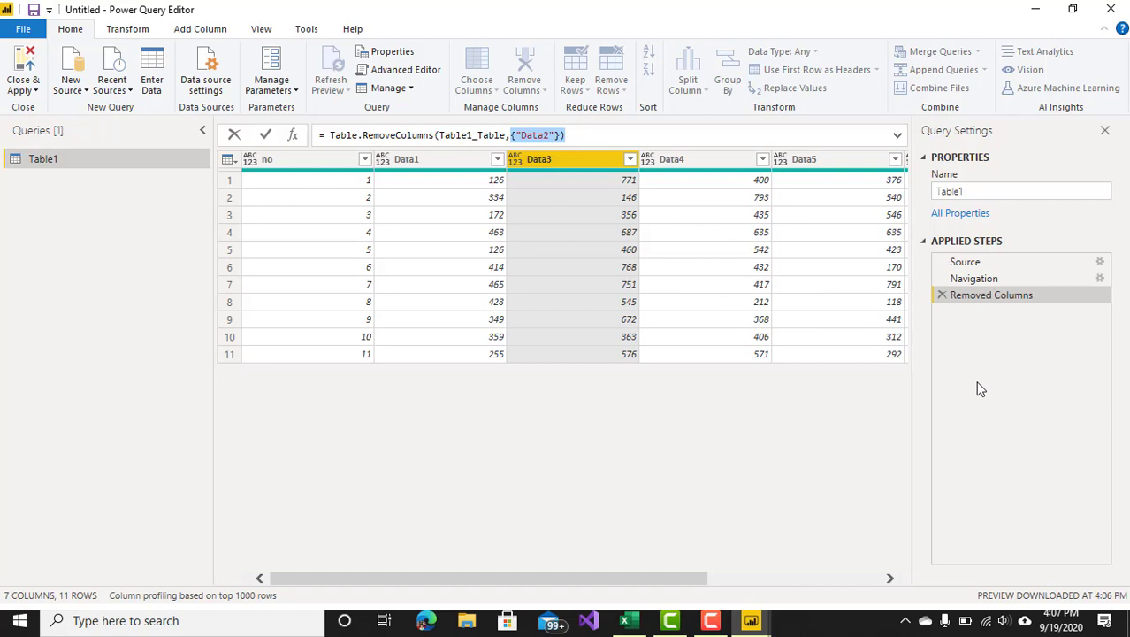
click(29, 92)
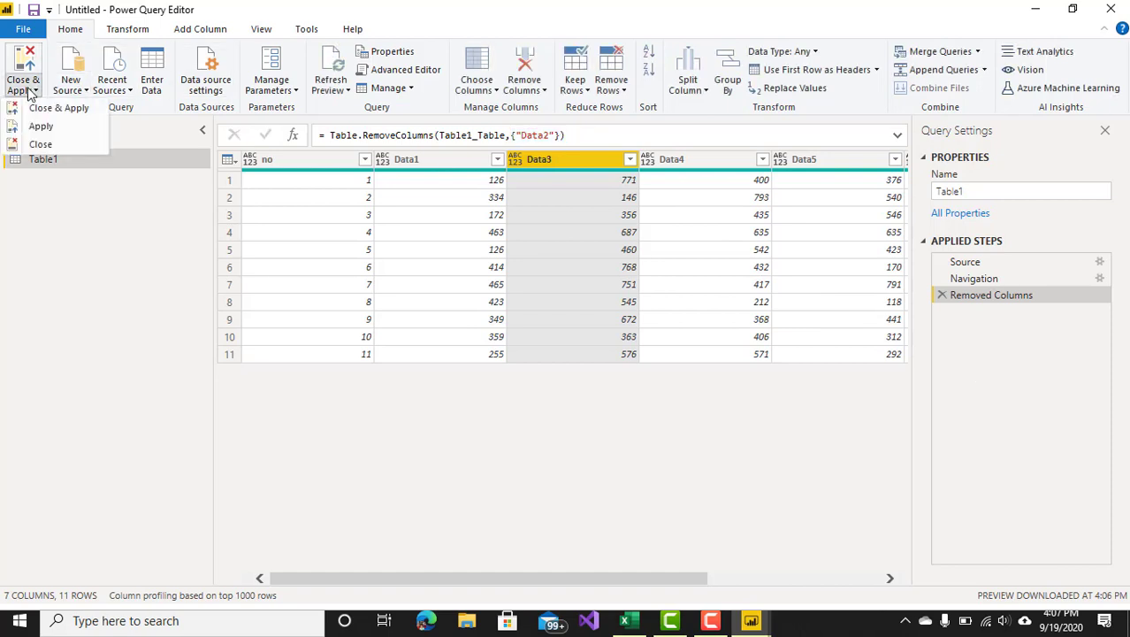
click(82, 107)
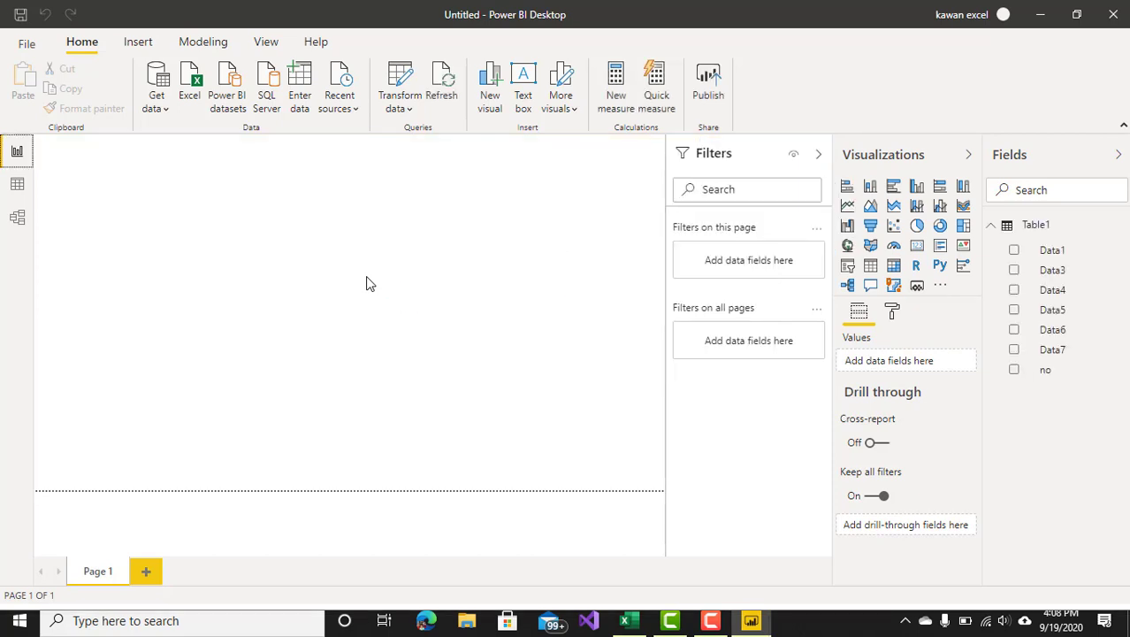
Add a table visual with the fields Data1, Data3, Data4, Data5, Data6, Data7 and no, and enlarge it on the page
click(871, 272)
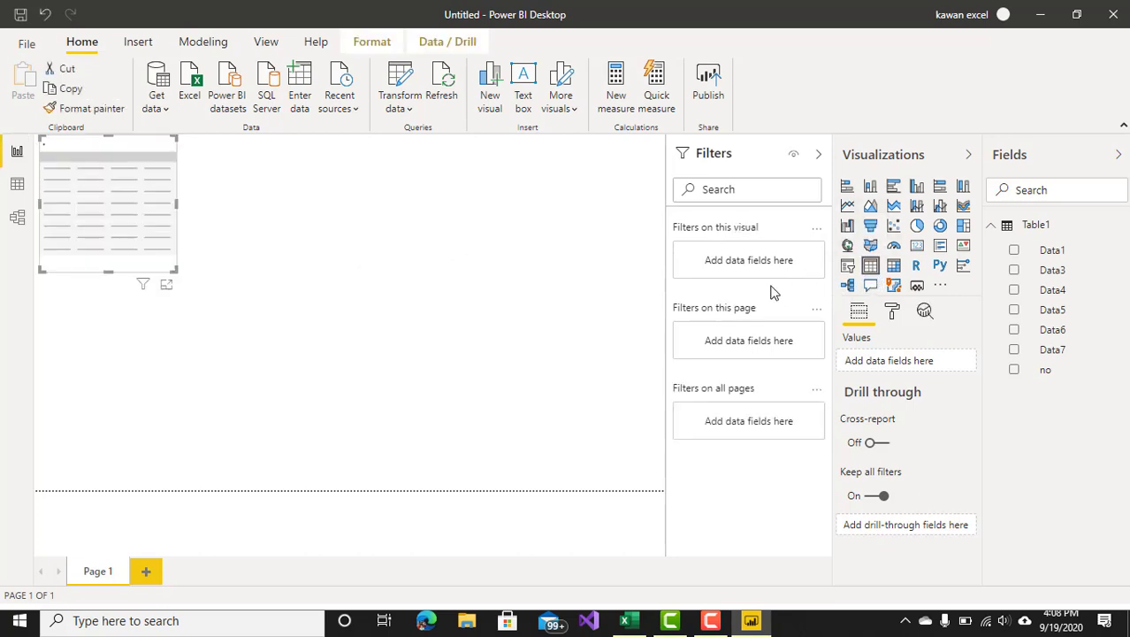
click(1013, 251)
click(1014, 272)
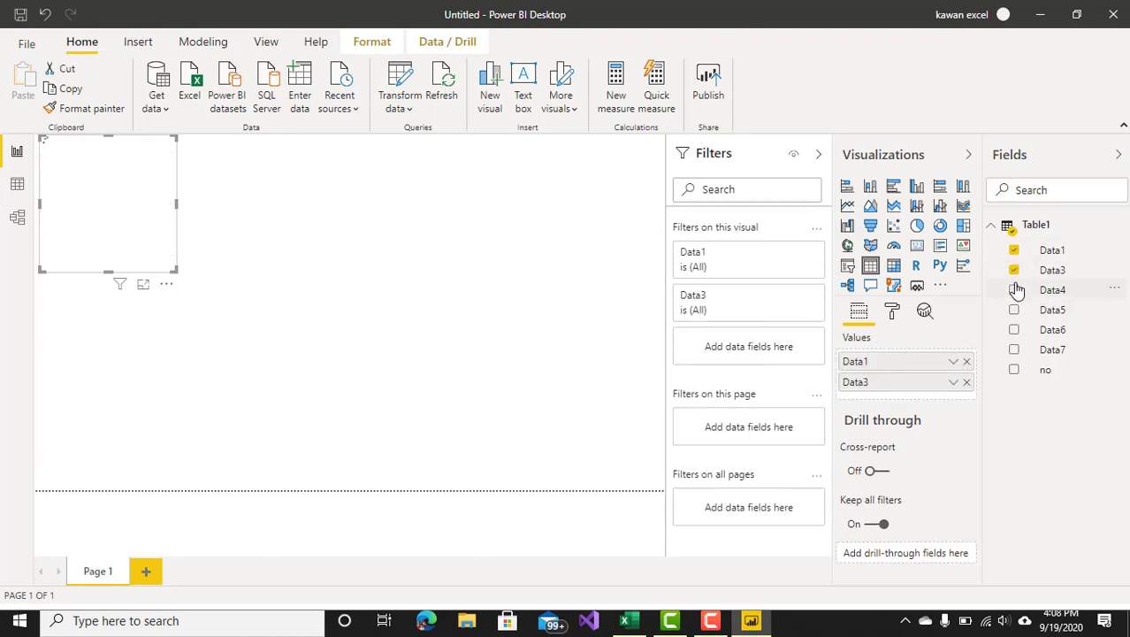
click(1015, 291)
click(1014, 310)
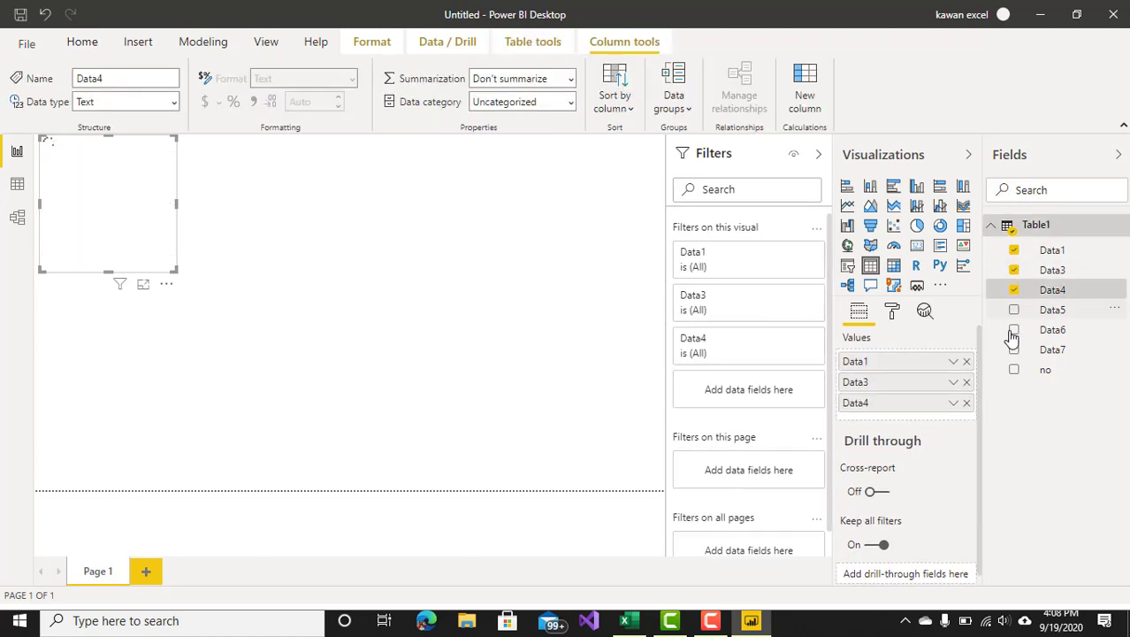
click(1014, 329)
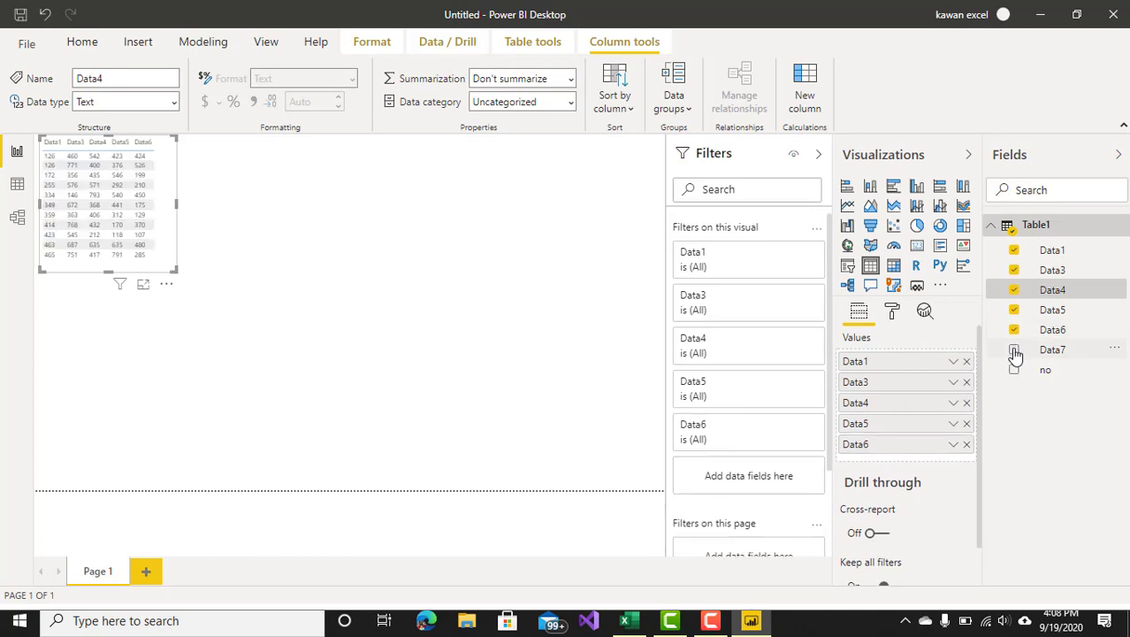
click(1014, 350)
click(1014, 370)
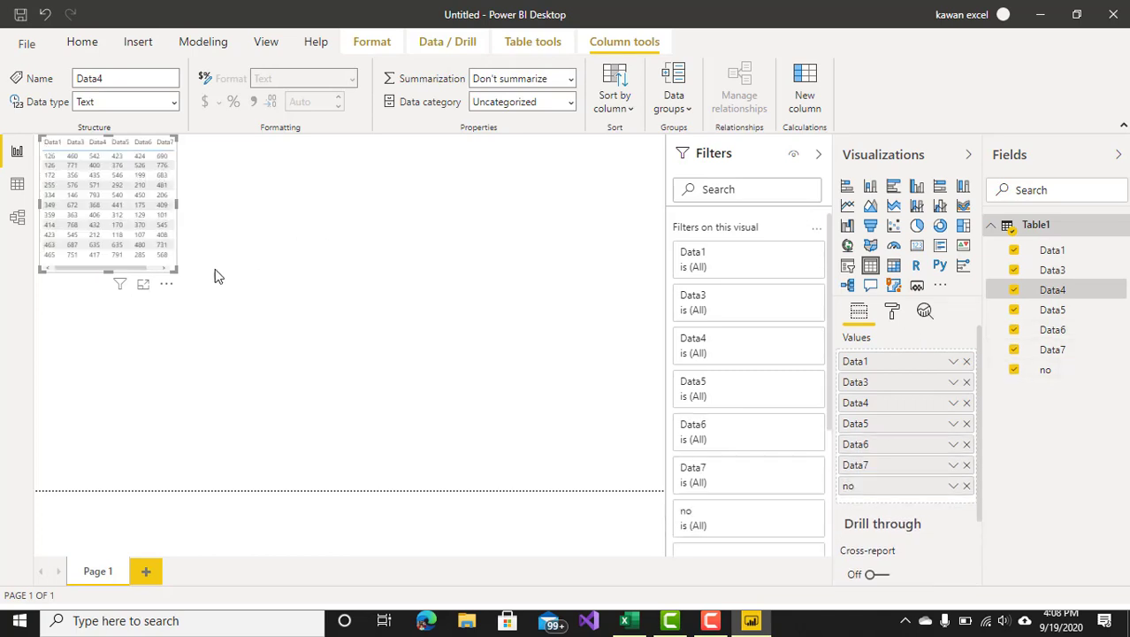
drag(177, 270, 350, 359)
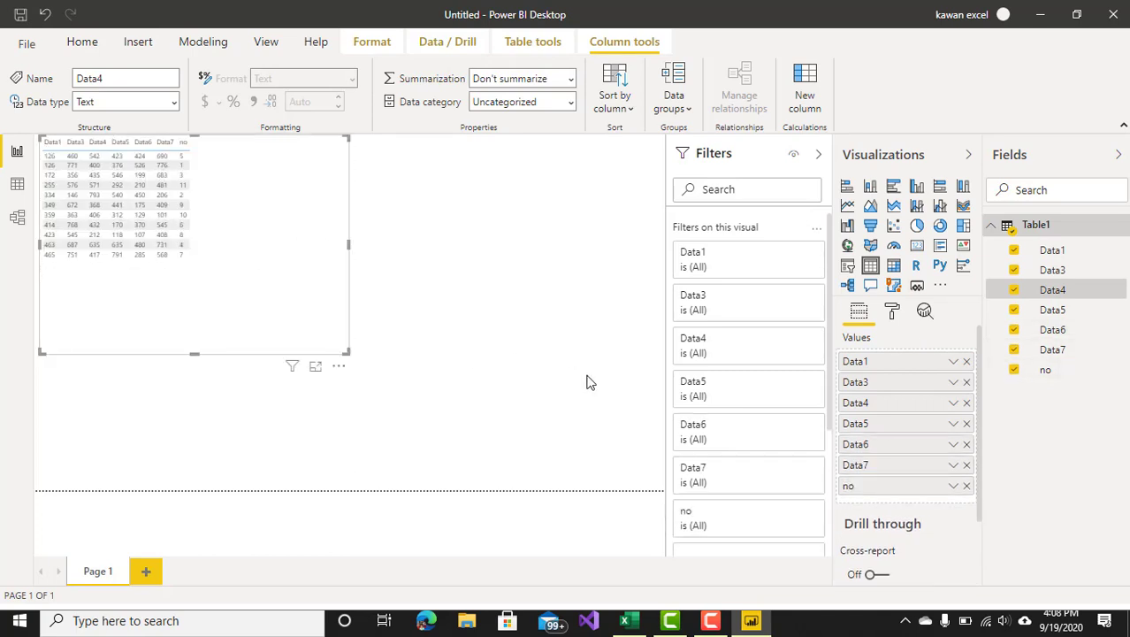
Collapse the Filters pane and set the table visual's grid text size to 16 pt
click(818, 155)
click(891, 313)
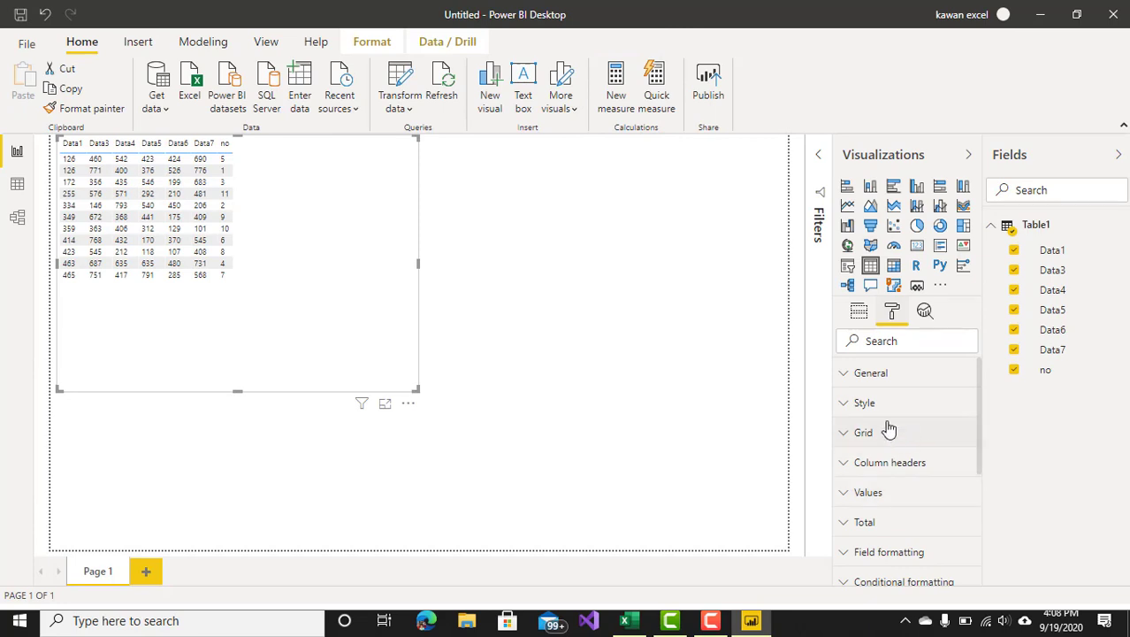
click(845, 433)
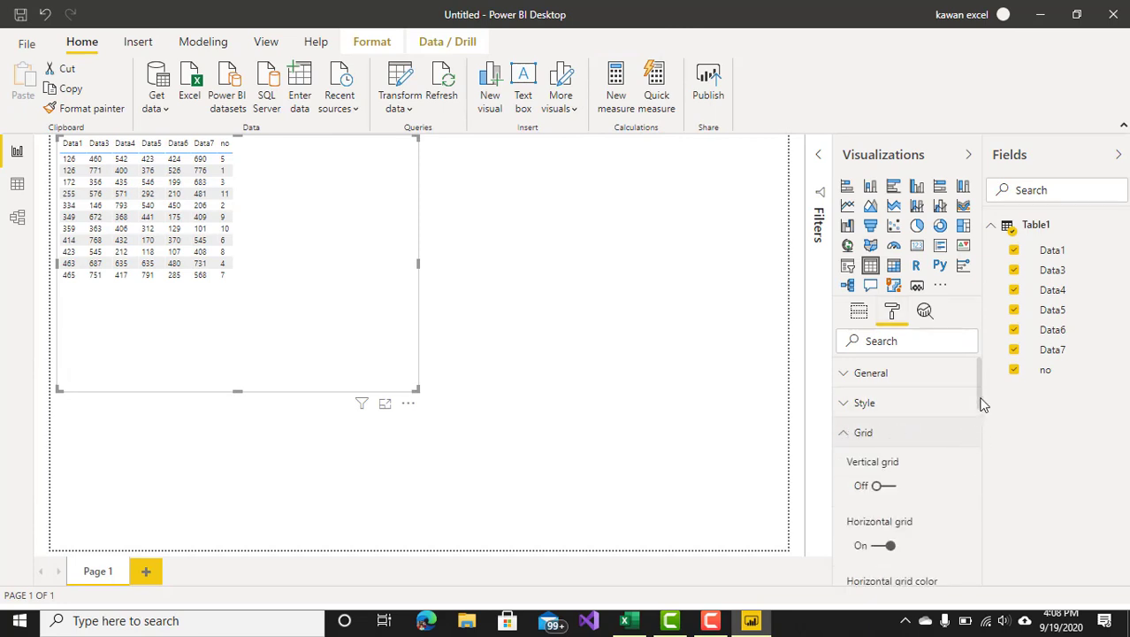
drag(980, 398, 979, 458)
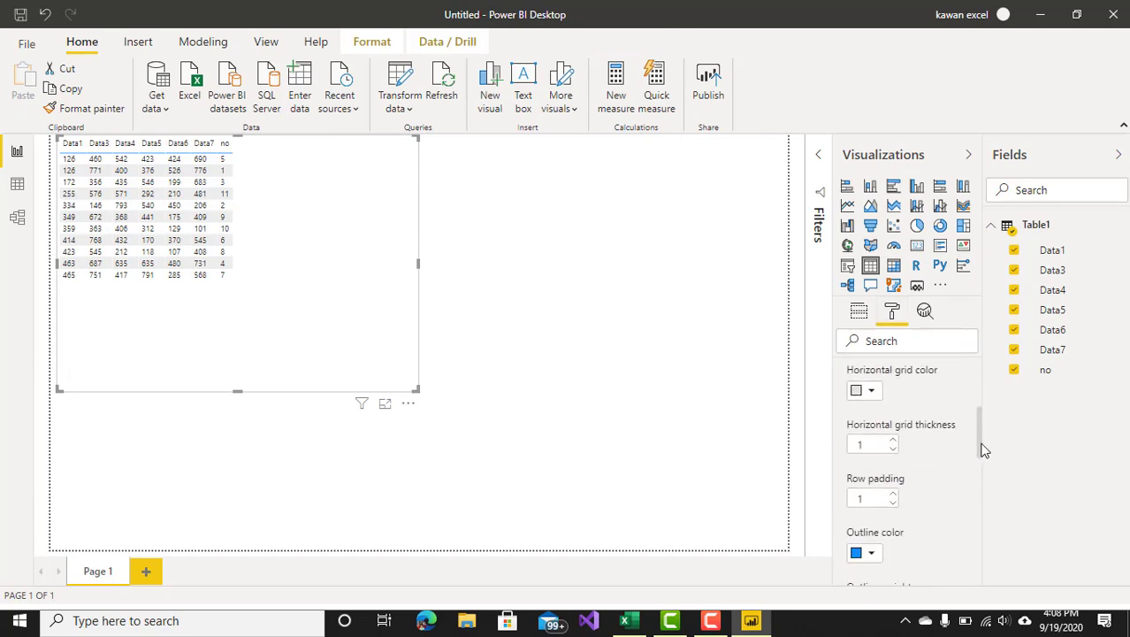
scroll(933, 494, down, 4)
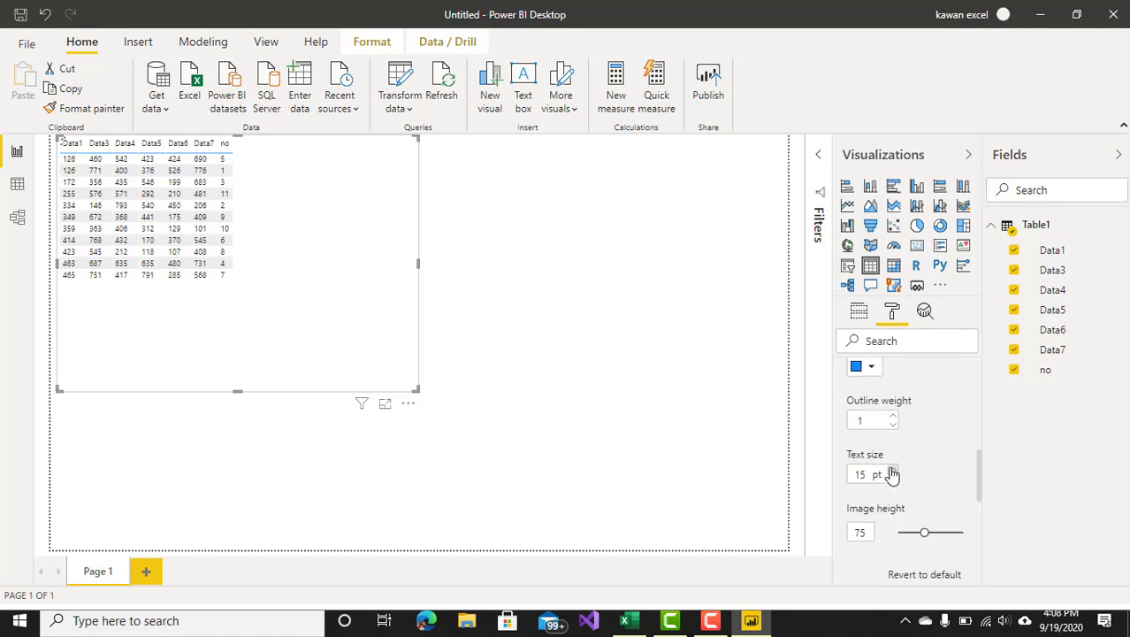
click(892, 470)
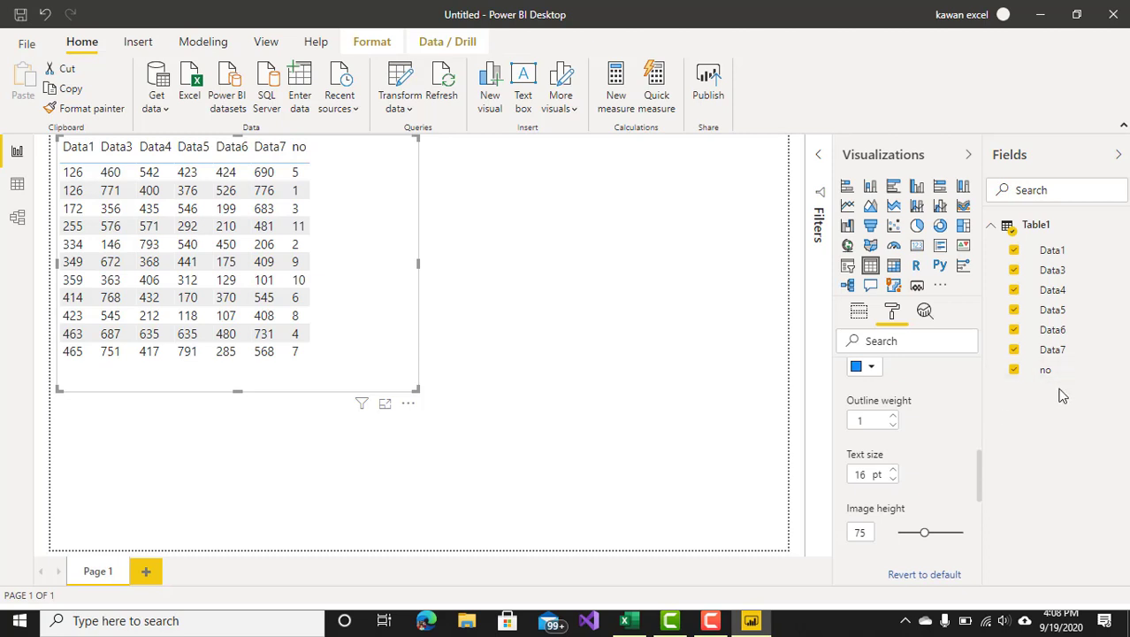
Move the no field above Data1 so it becomes the table visual's first column
click(859, 315)
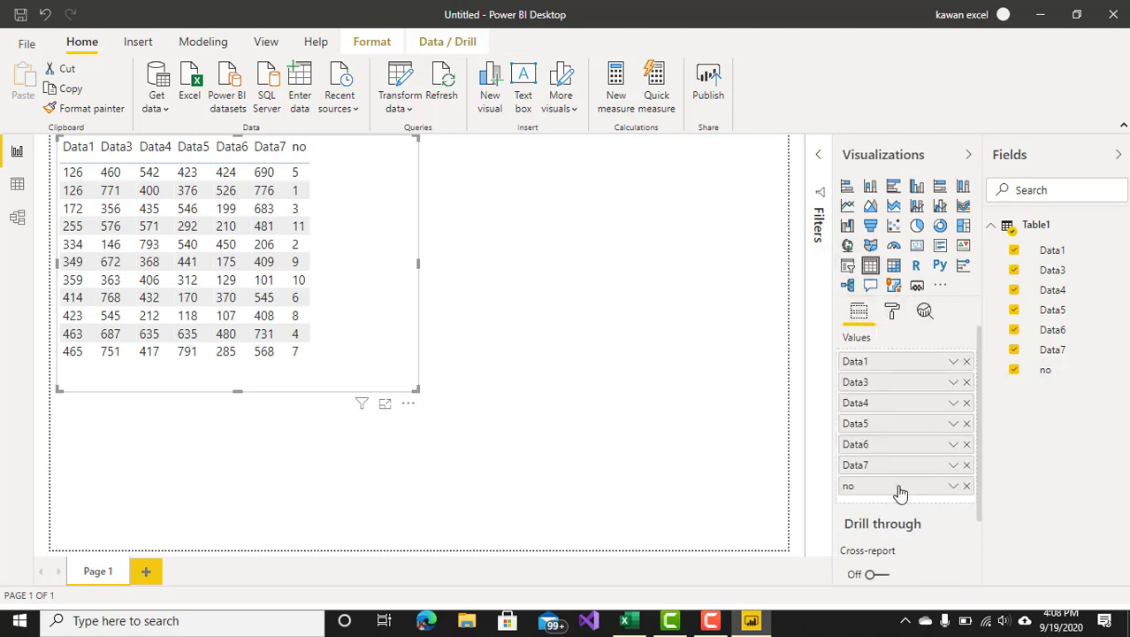
drag(899, 492, 900, 360)
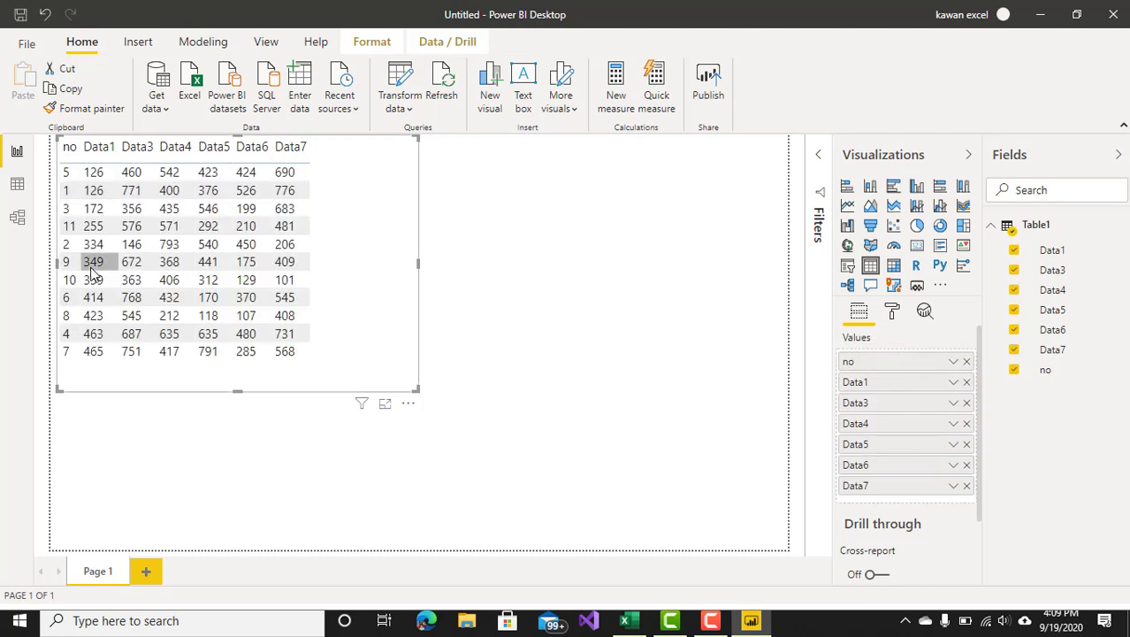
click(953, 363)
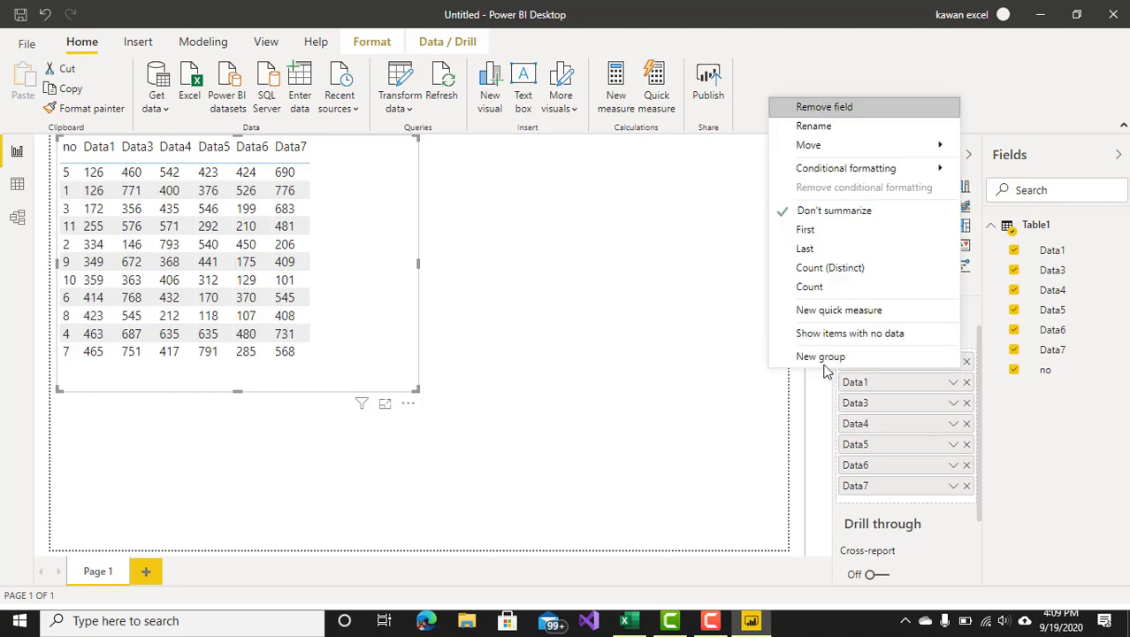
click(606, 354)
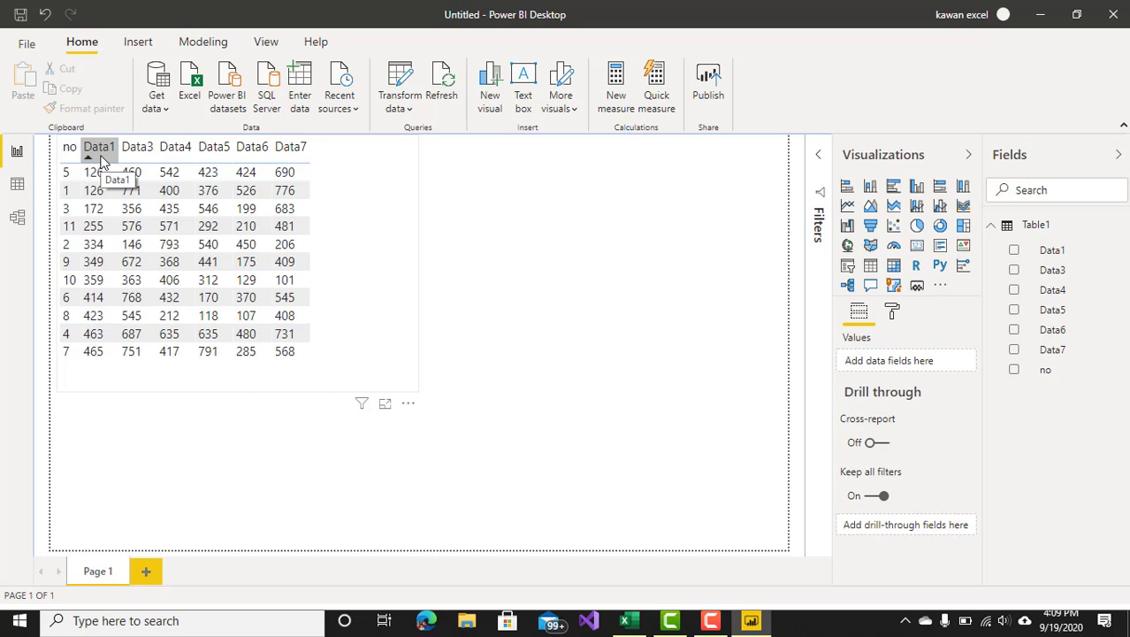
Switch to the source workbook in Excel, check the Data2 column header, and return to Power BI Desktop
click(626, 621)
click(586, 417)
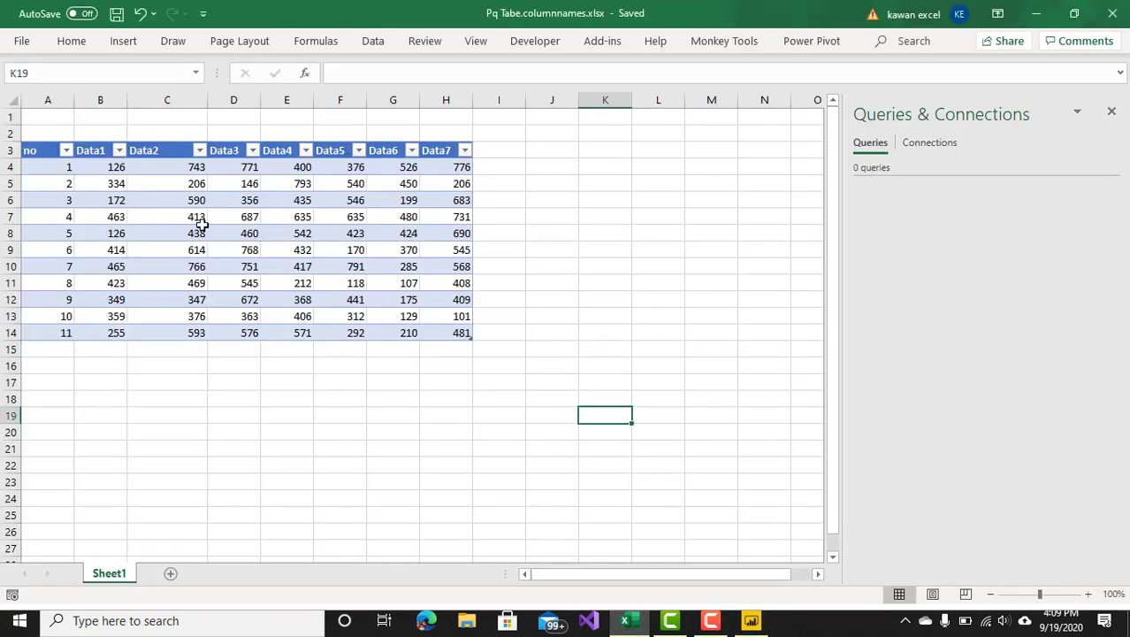
click(166, 151)
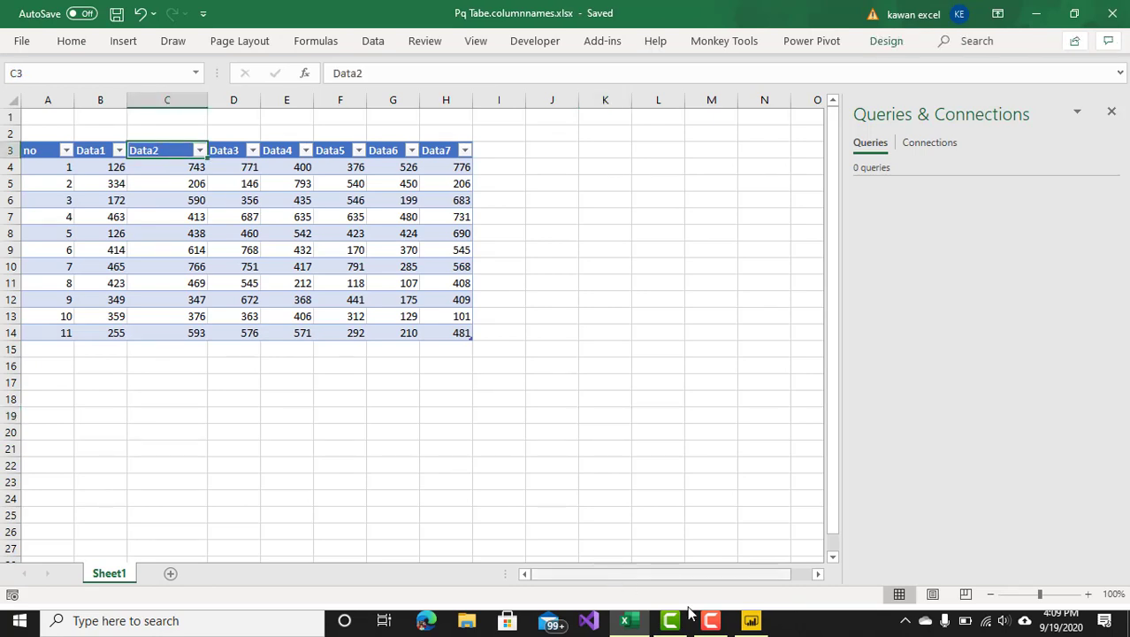
click(751, 621)
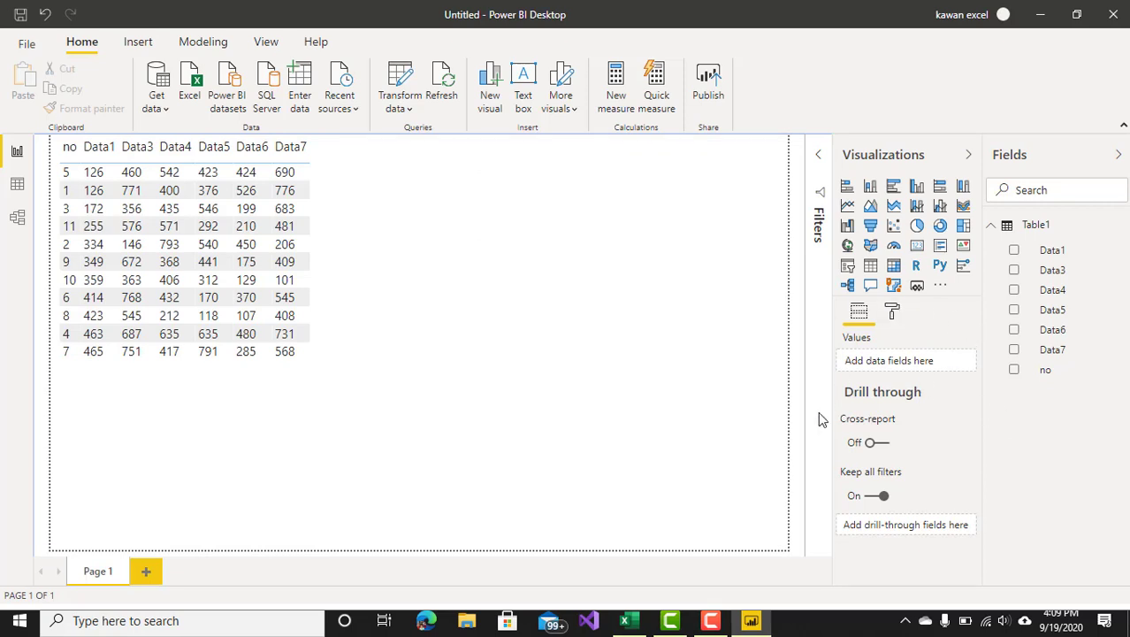
Open the Table1 query for editing and examine the Data2 reference in the Removed Columns formula
right_click(1036, 225)
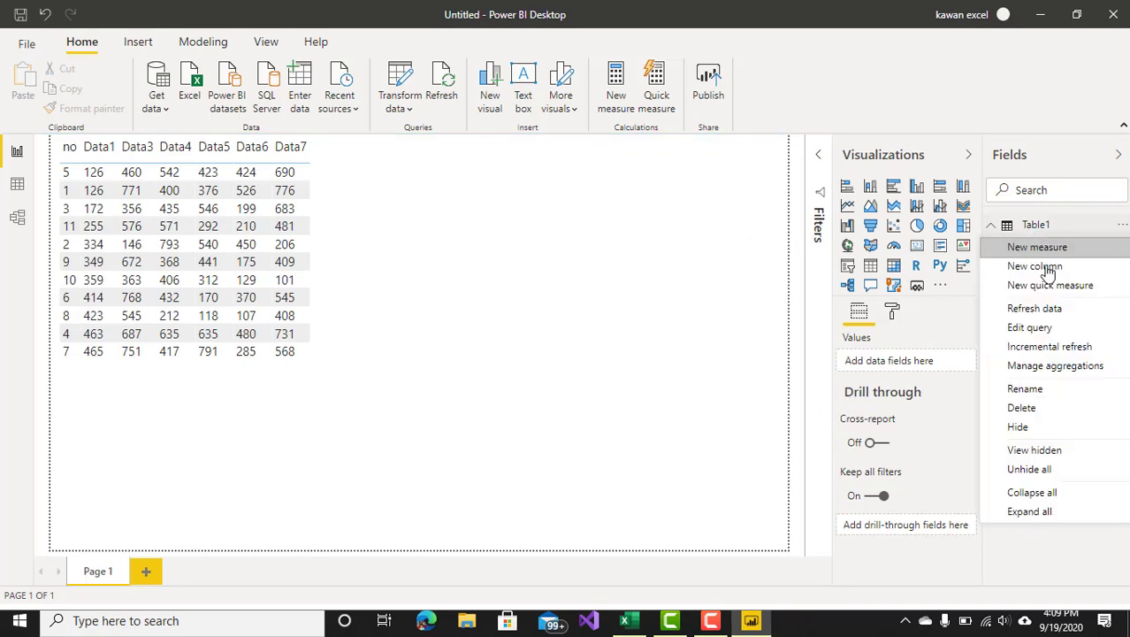
click(1047, 329)
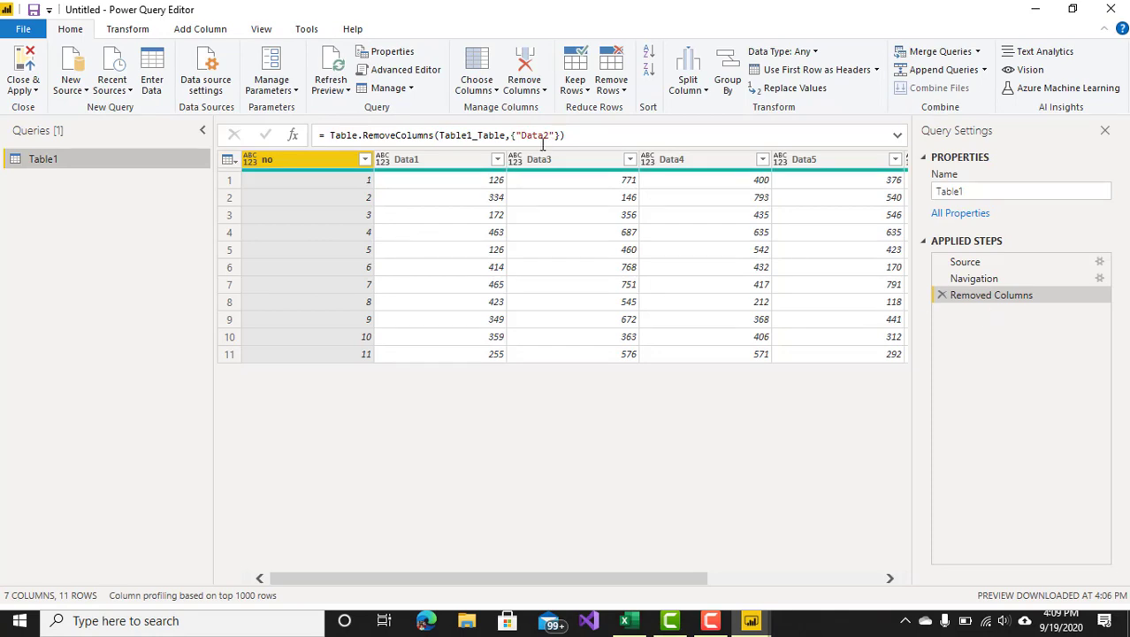
drag(516, 134, 567, 134)
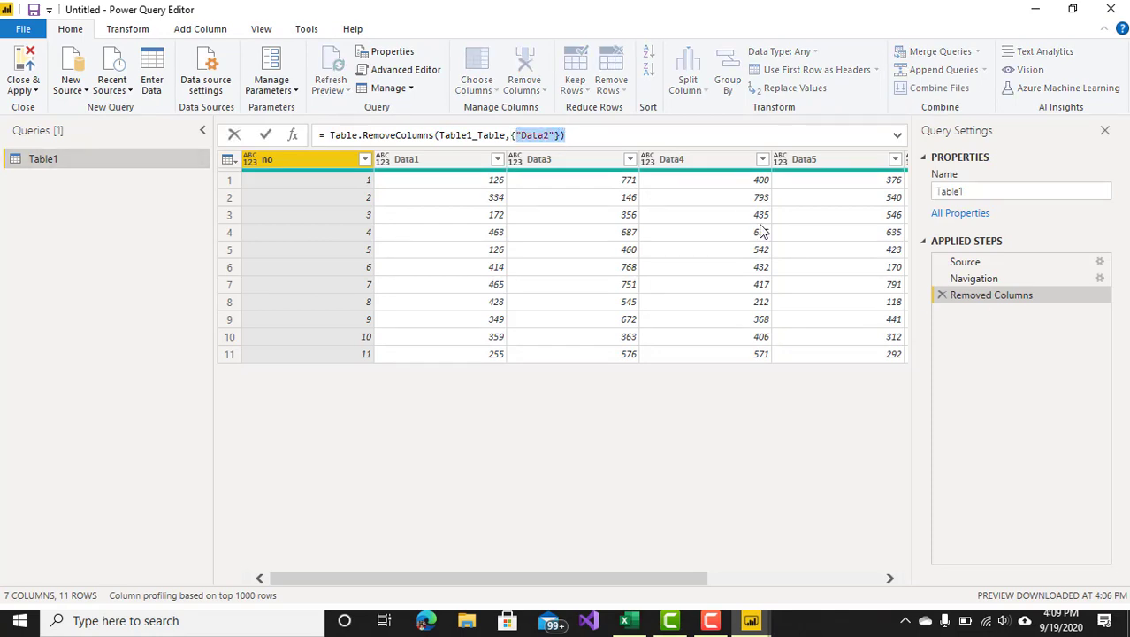
Switch to the source workbook in Excel, rename the header in C3 to "nama data lain", and save the workbook
click(624, 614)
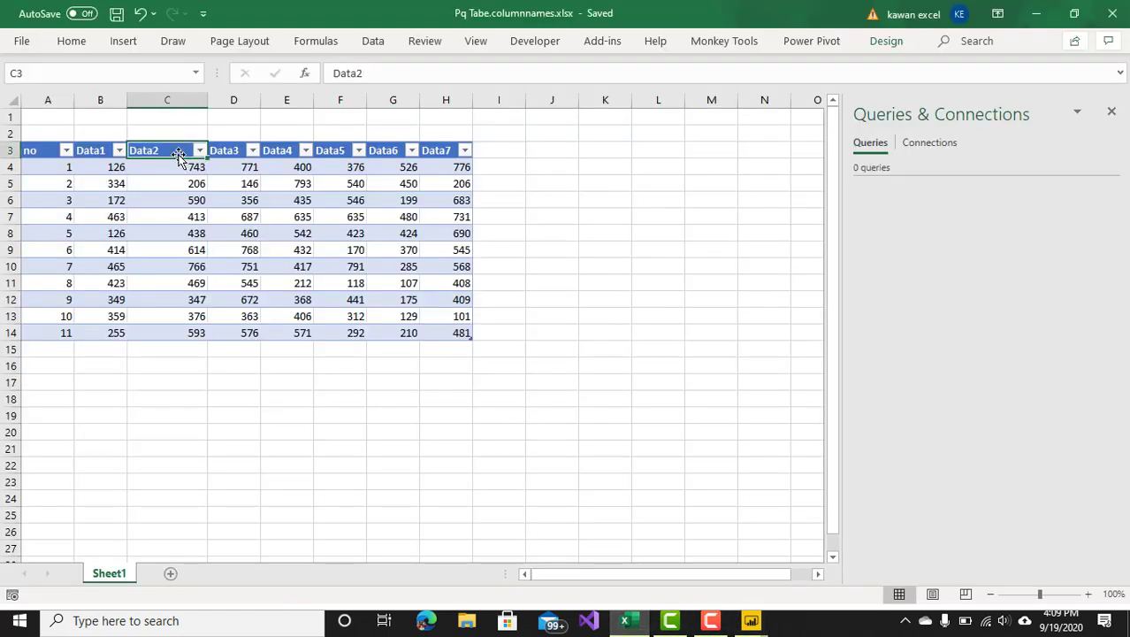
text(Data)
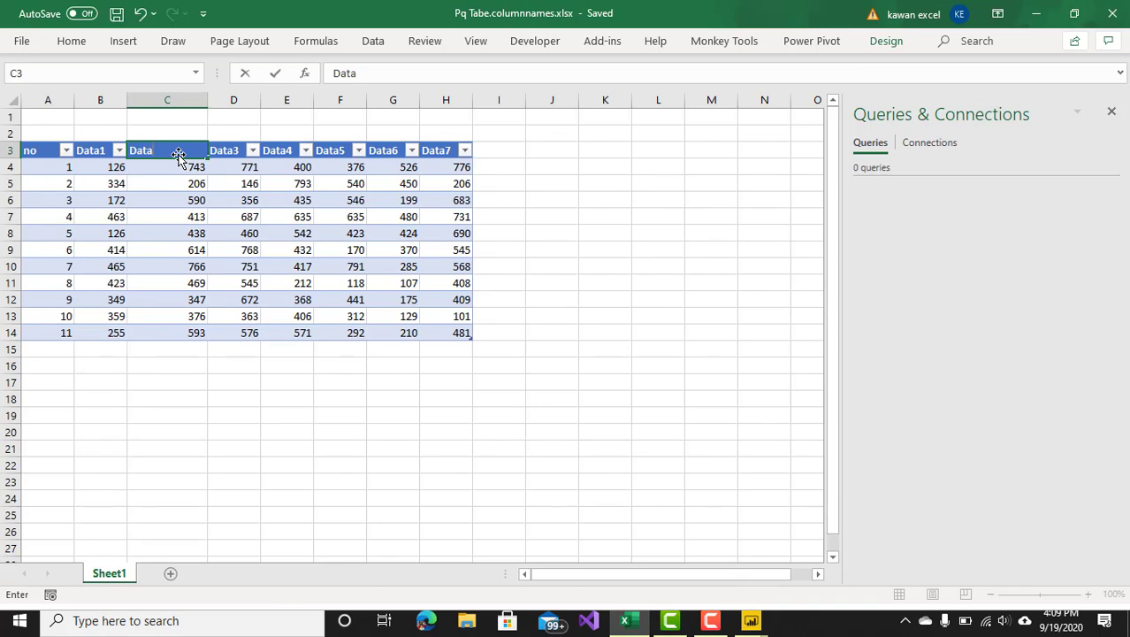
key(BackSpace)
key(BackSpace)
key(BackSpace)
key(BackSpace)
text(nama data lain)
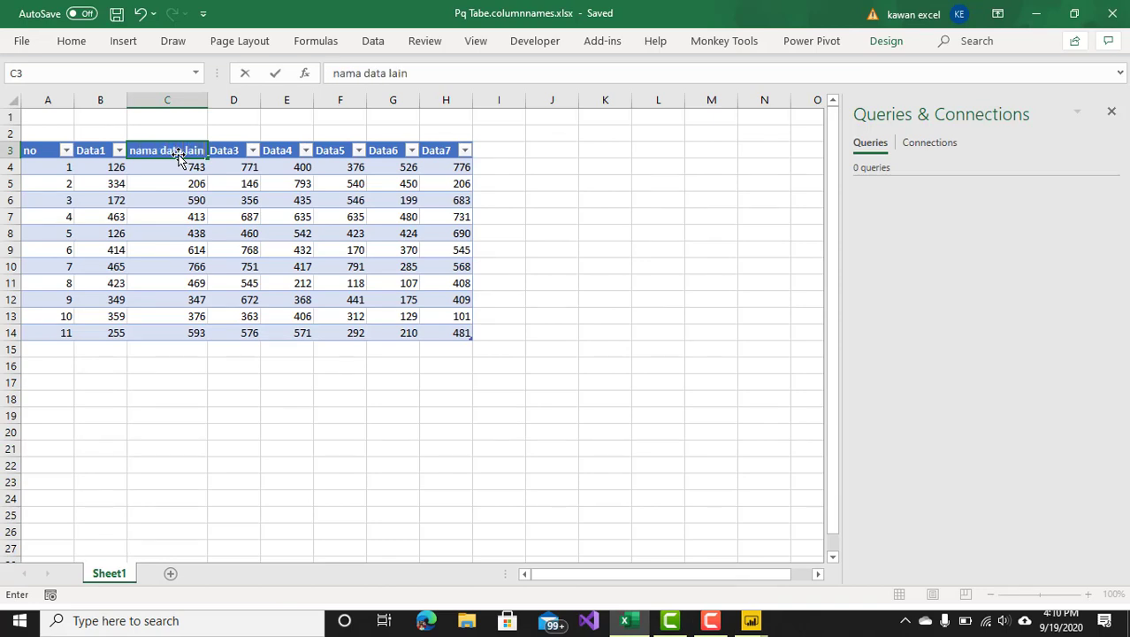
key(Return)
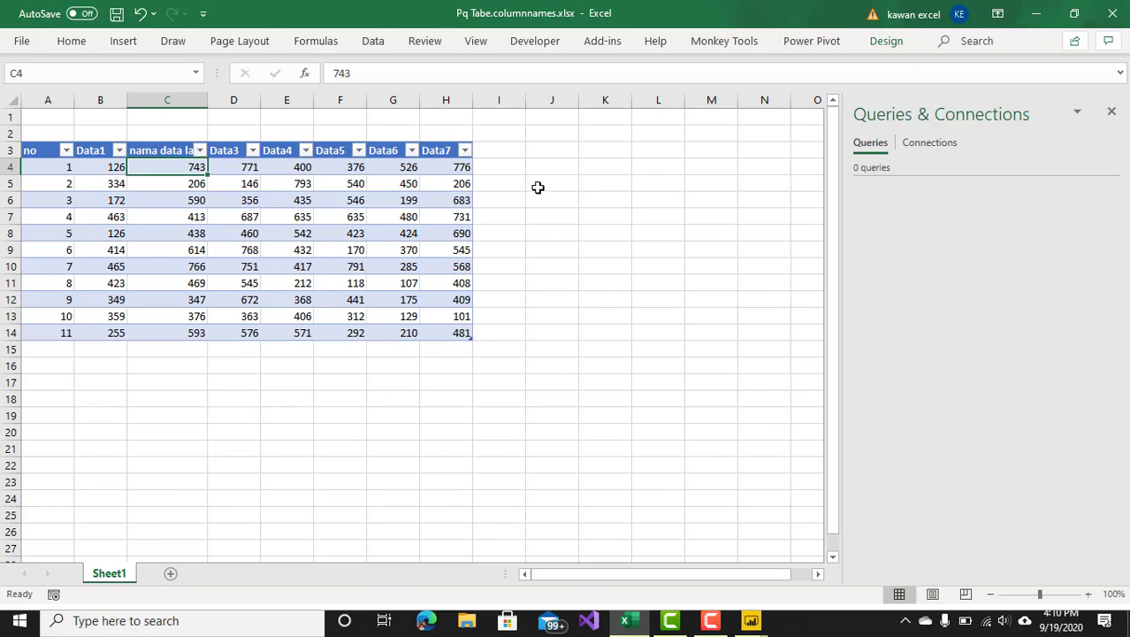
click(117, 14)
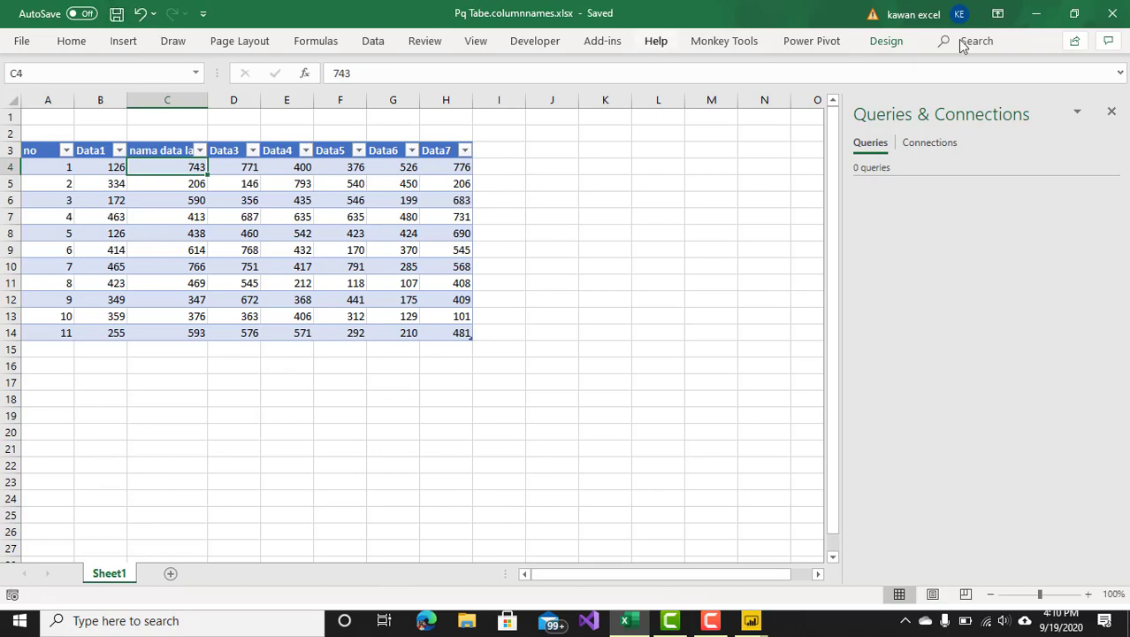
Return to Power Query Editor, refresh the Table1 preview, and check the "Data2" reference in the formula
click(1036, 13)
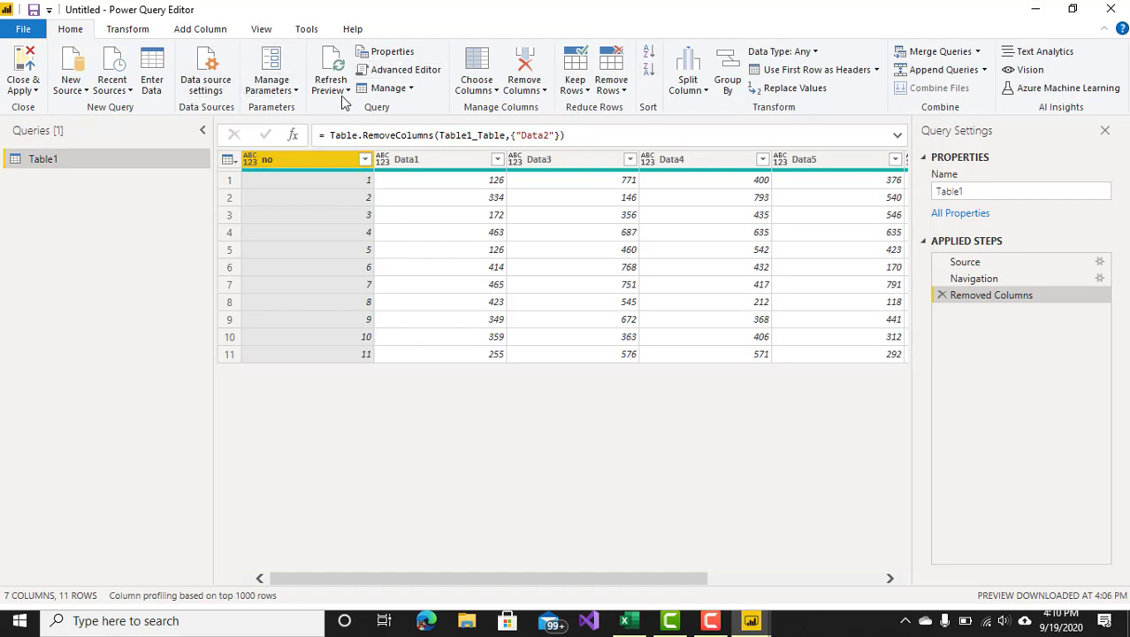
click(335, 67)
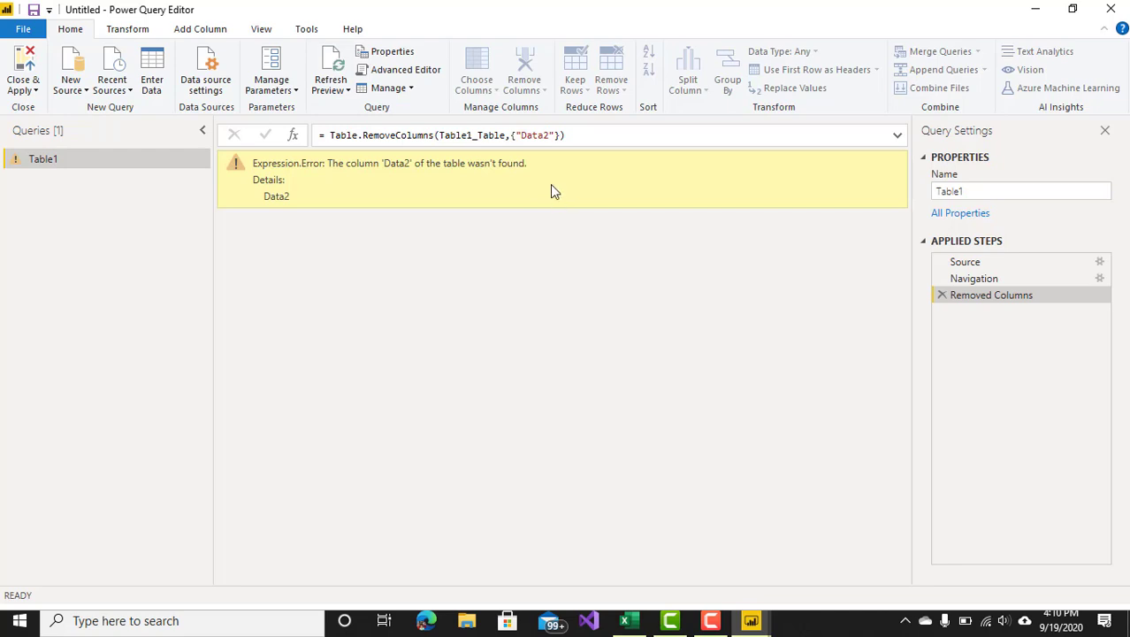
drag(517, 135, 555, 137)
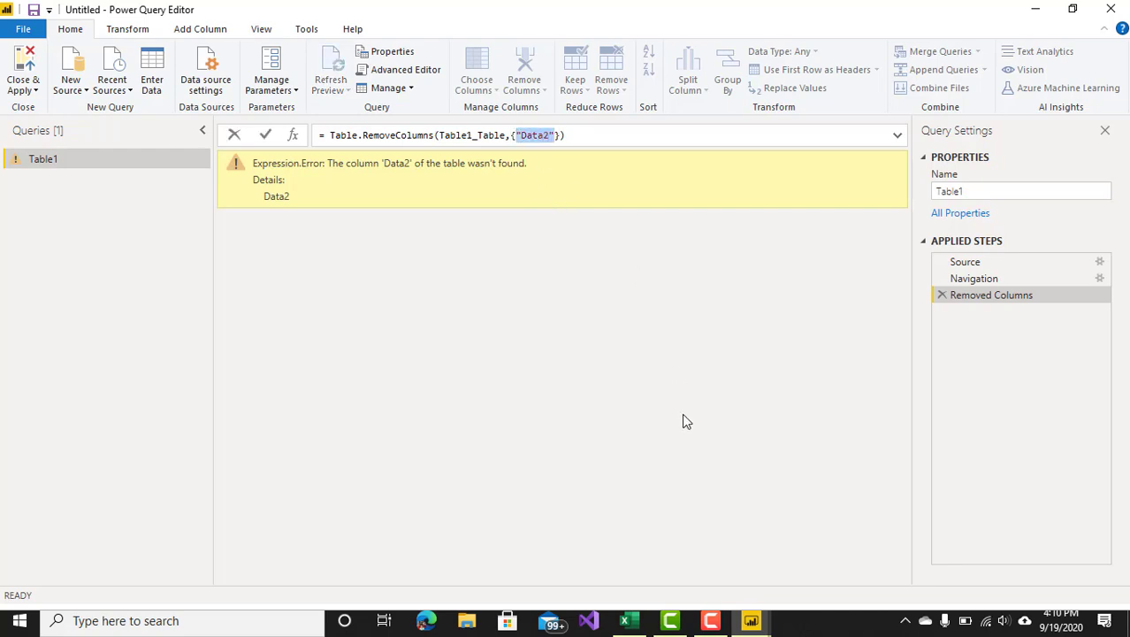
Switch to the Excel workbook and autofit column C to its "nama data lain" header
click(628, 620)
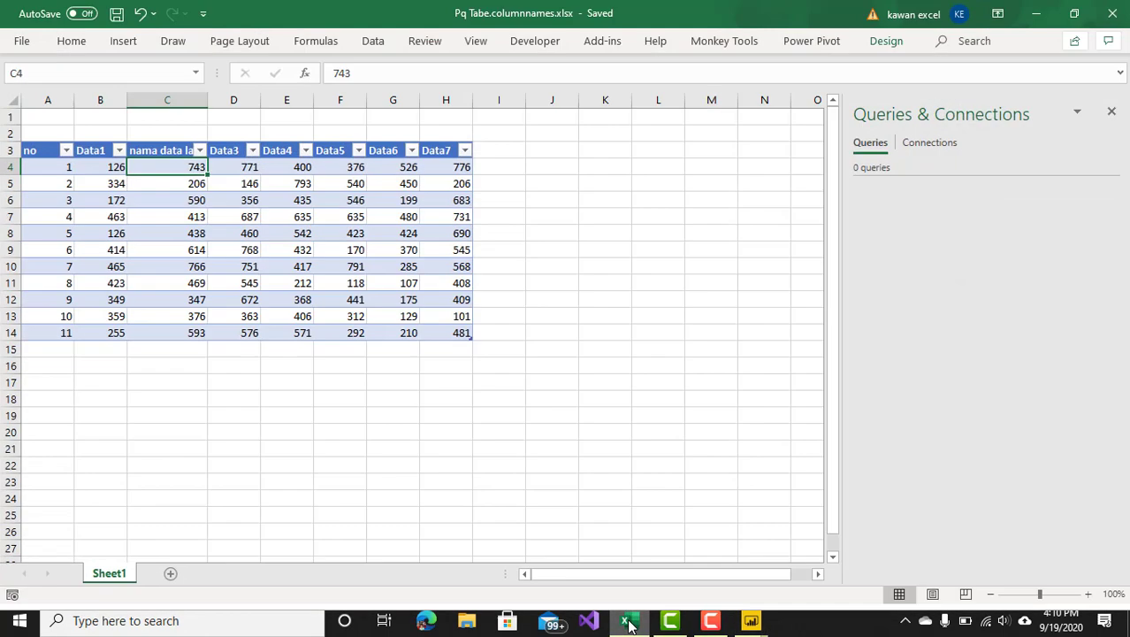
click(169, 151)
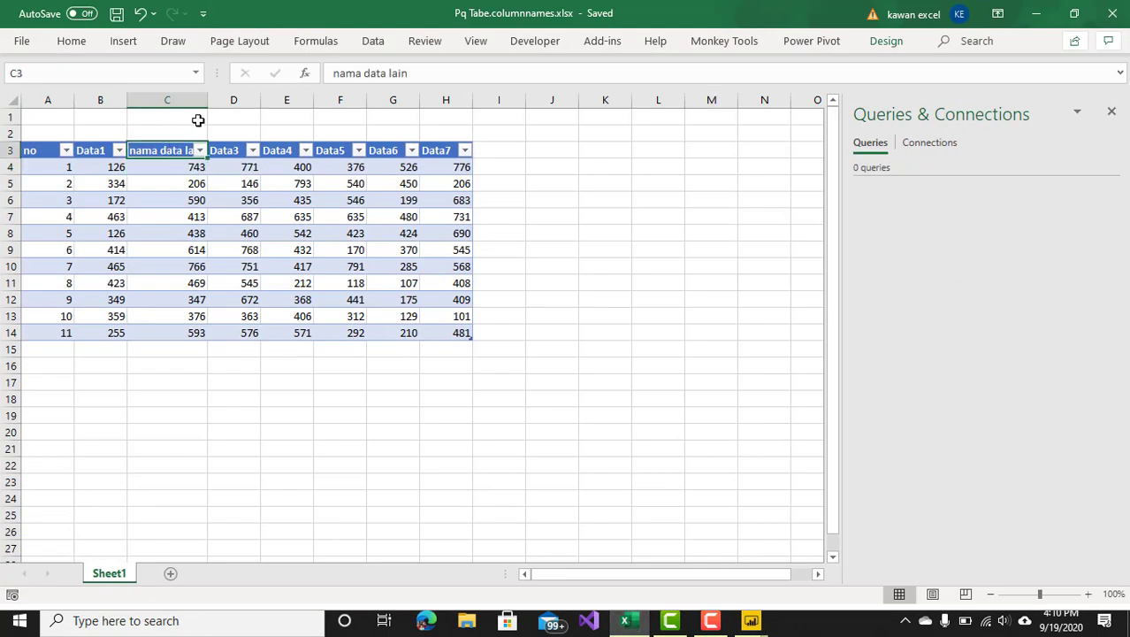
double_click(208, 100)
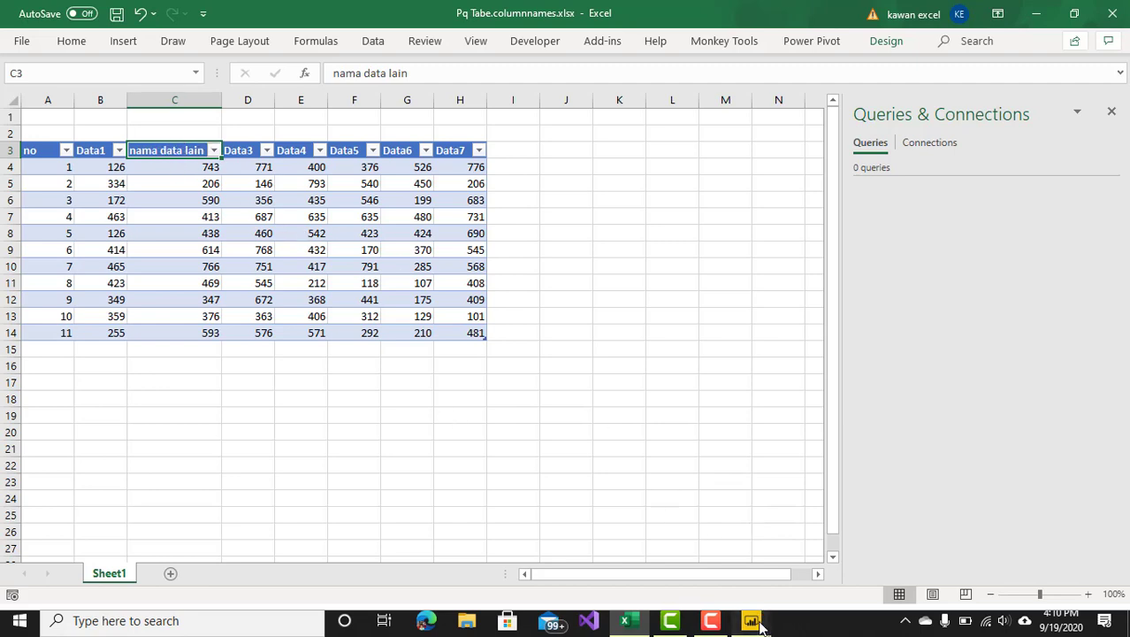
Switch back to Power Query Editor and delete the Removed Columns step from the Table1 query
mouse_move(758, 619)
click(829, 584)
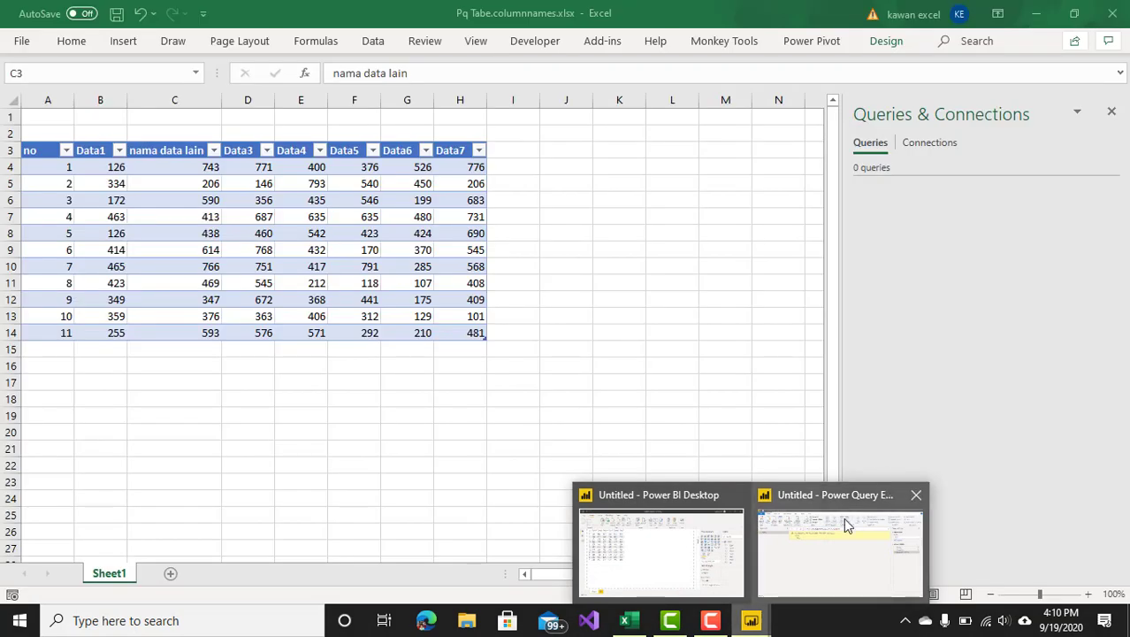
click(845, 522)
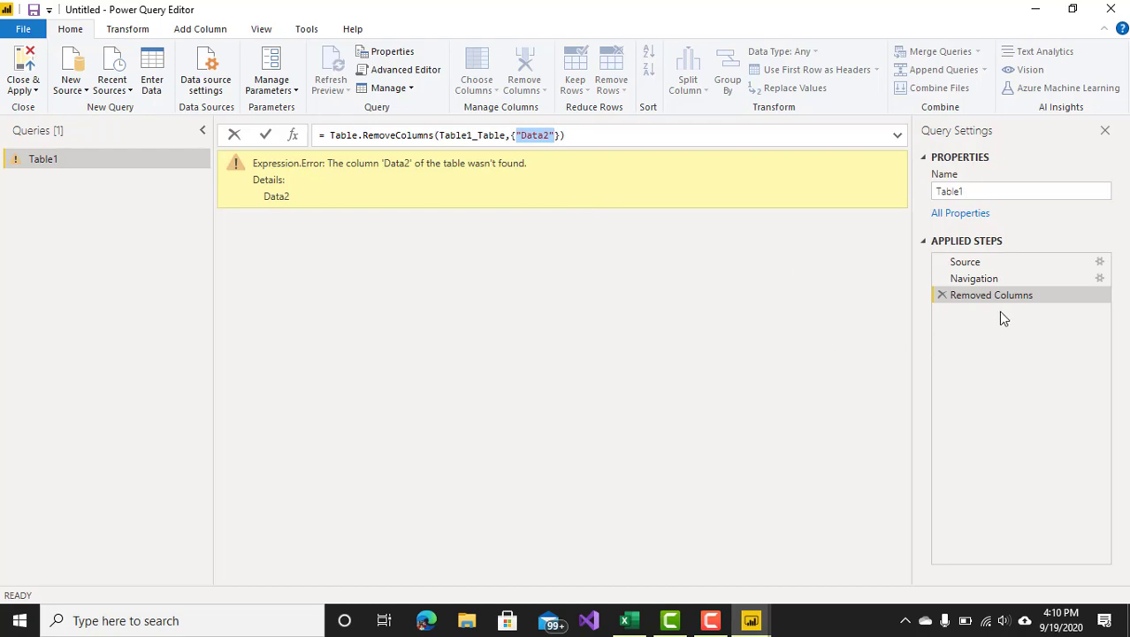
click(943, 297)
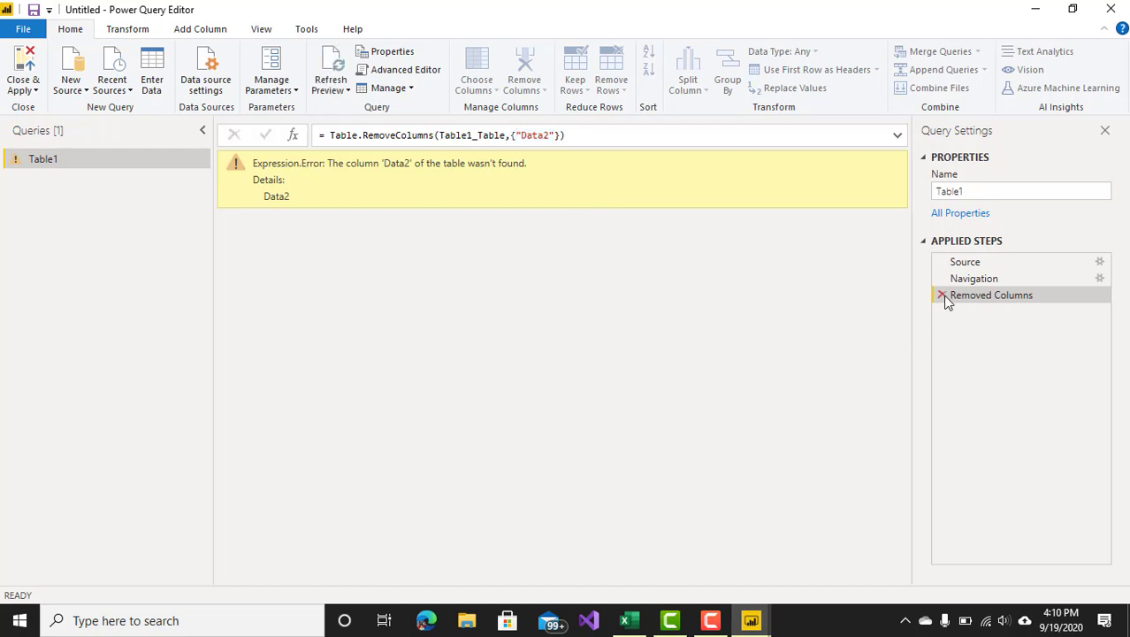
click(942, 296)
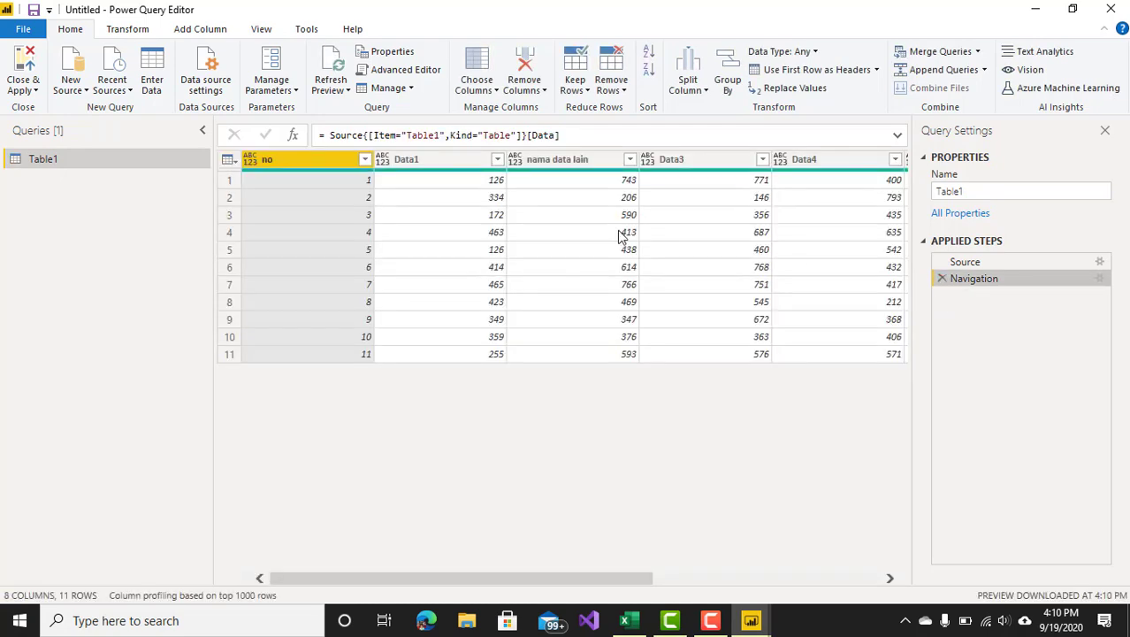
Add a custom step after Navigation and replace its Table1_Table formula with the start of a Table function
click(294, 136)
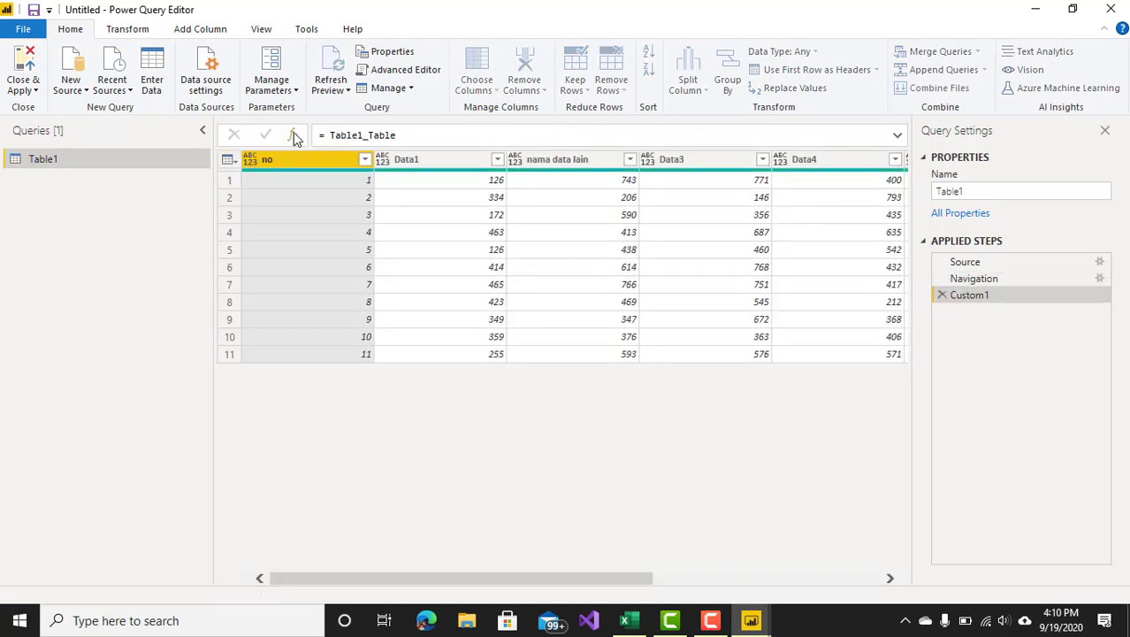
drag(396, 134, 326, 133)
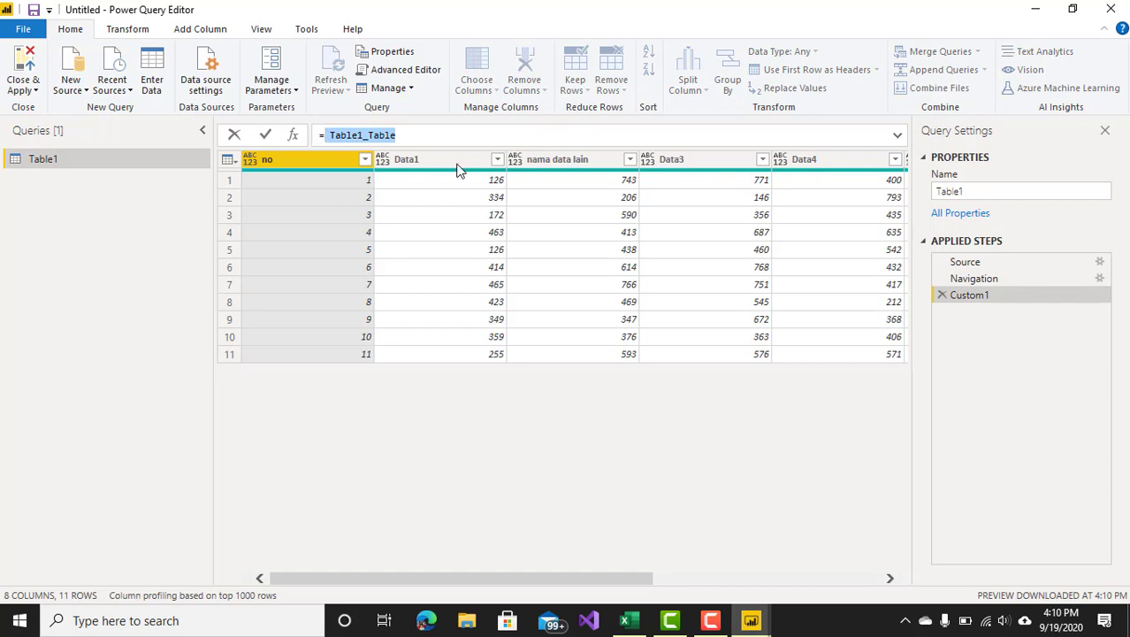
text(Table)
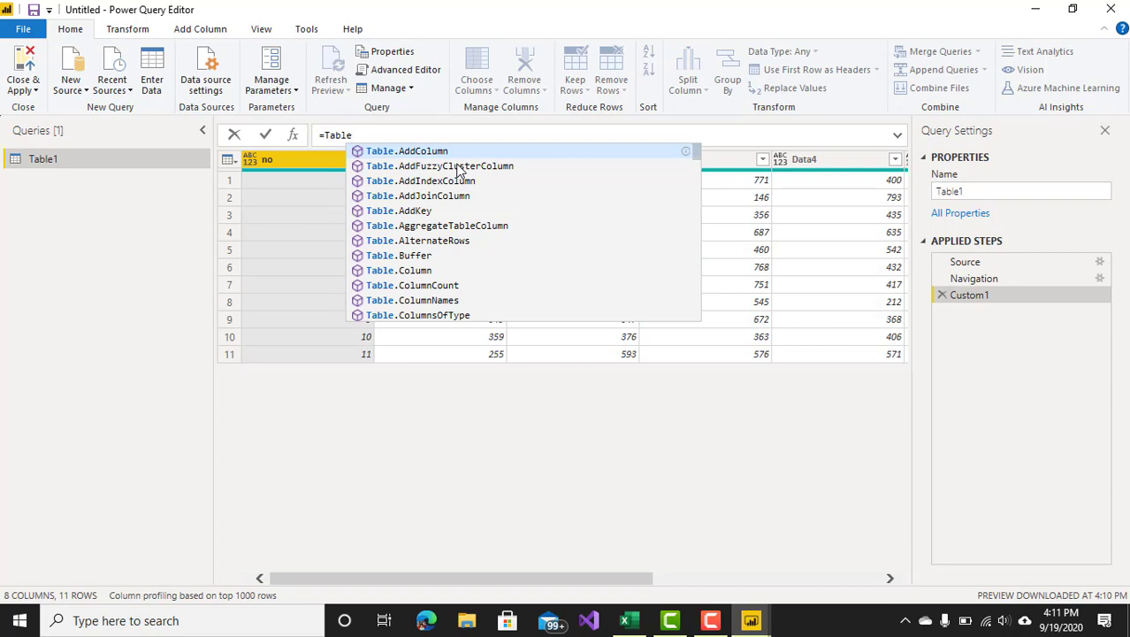
text(.)
key(Down)
key(Down)
key(Down)
key(Down)
key(Down)
key(Down)
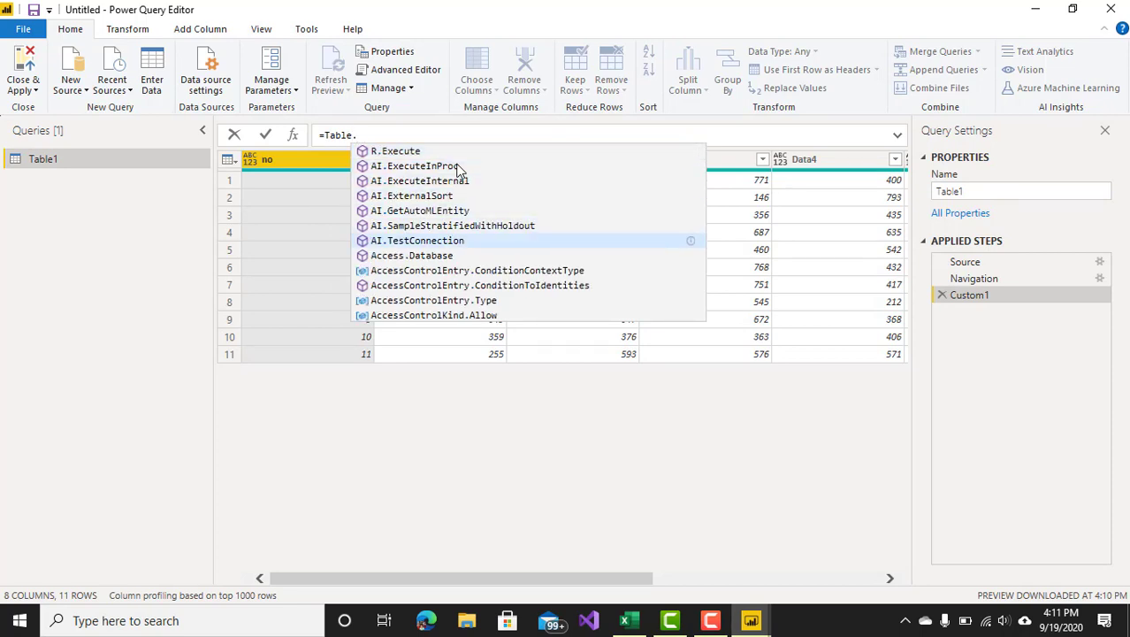
key(Down)
key(Down)
key(Down)
key(Down)
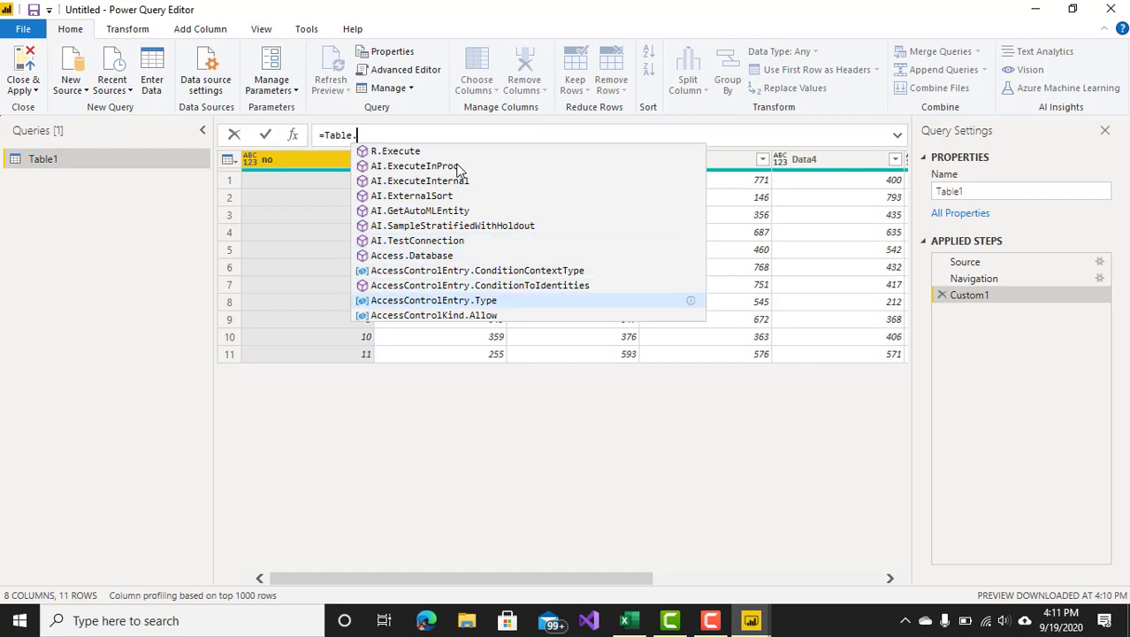
key(Down)
key(Down)
key(Down)
key(Up)
key(Up)
key(Up)
key(Up)
key(Up)
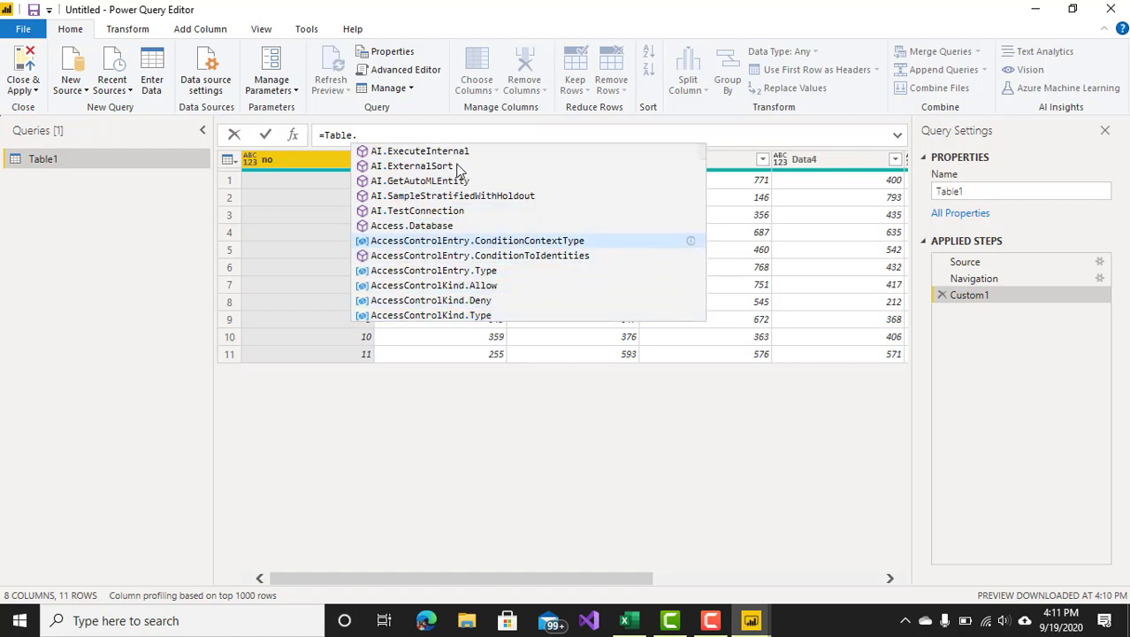
key(Up)
key(Up)
key(Up)
key(Up)
key(Up)
key(Up)
key(Up)
key(Up)
key(Up)
key(Up)
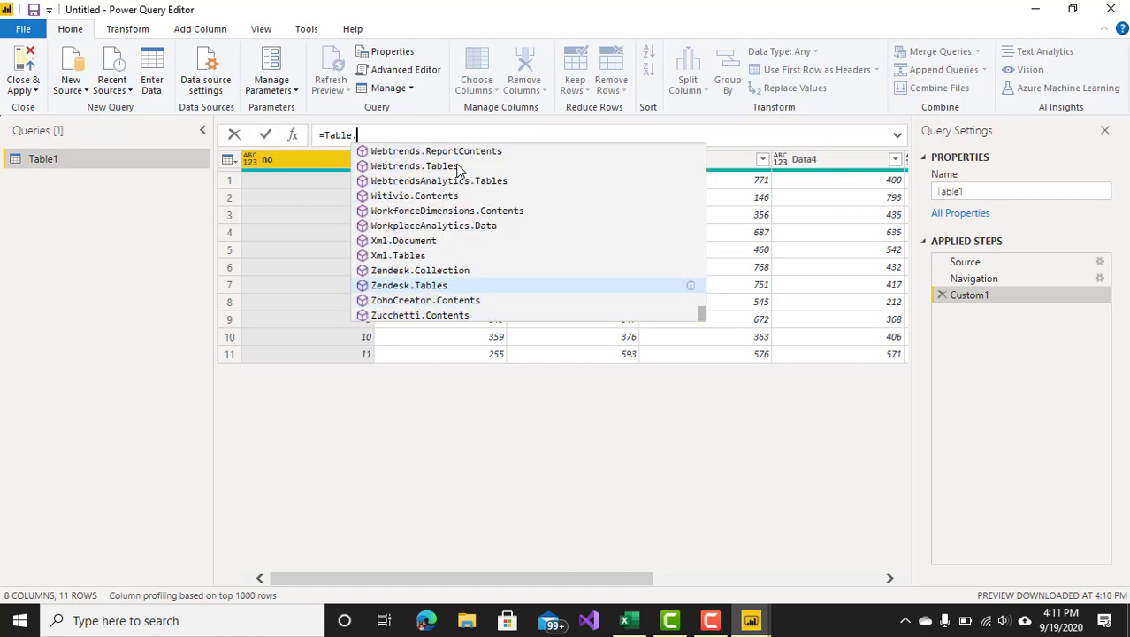
key(Up)
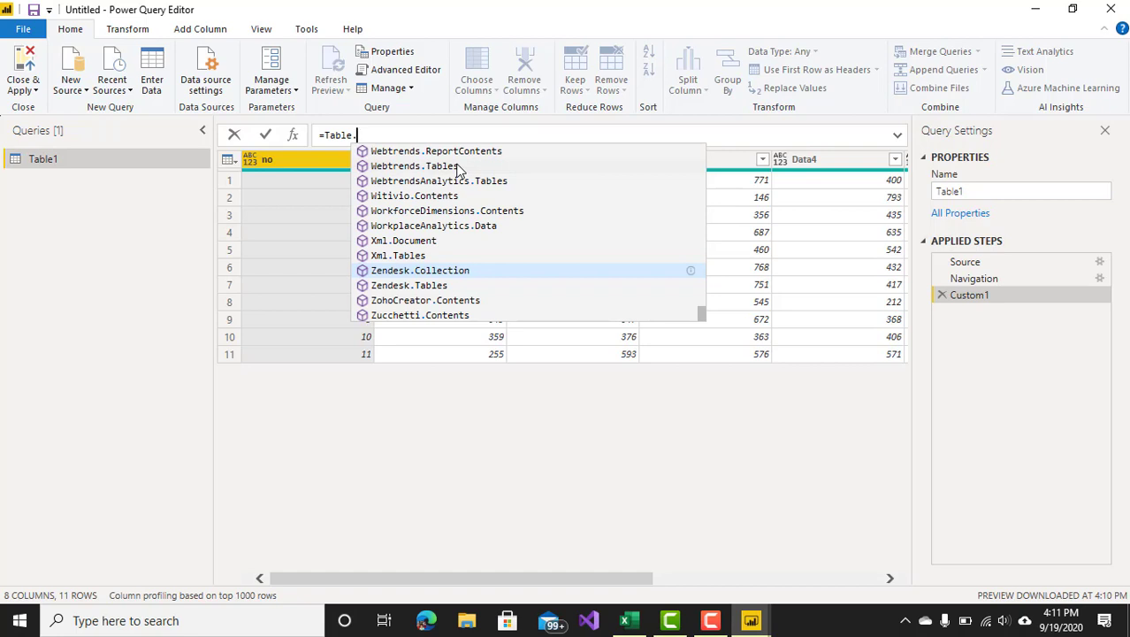
key(BackSpace)
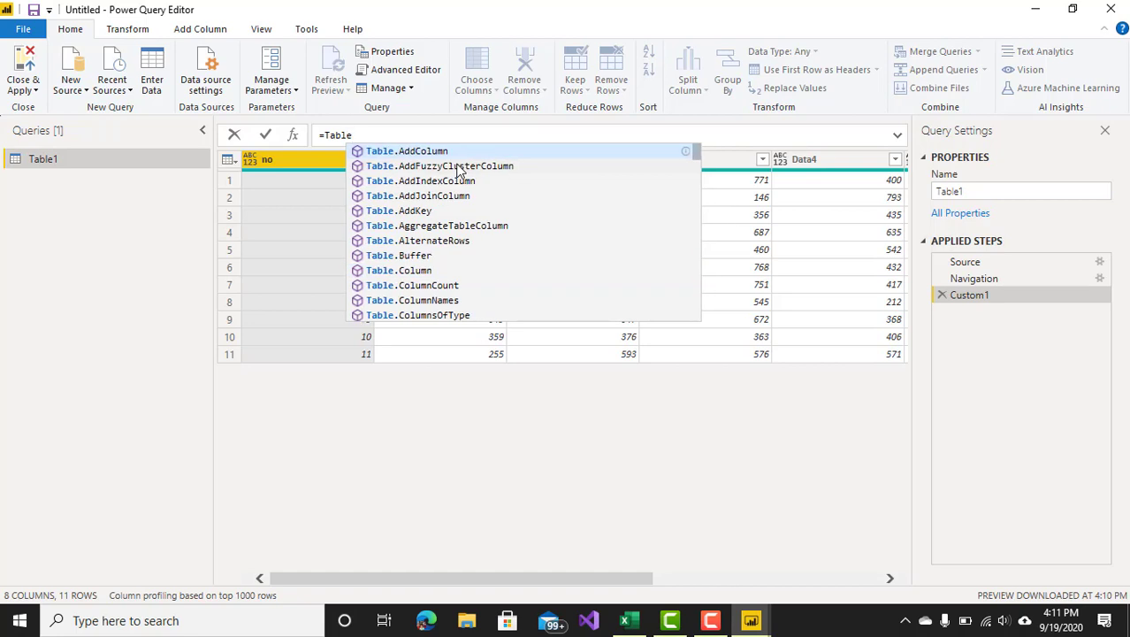
Complete the custom step's formula as Table.ColumnNames("#Navigation") and commit it
click(448, 300)
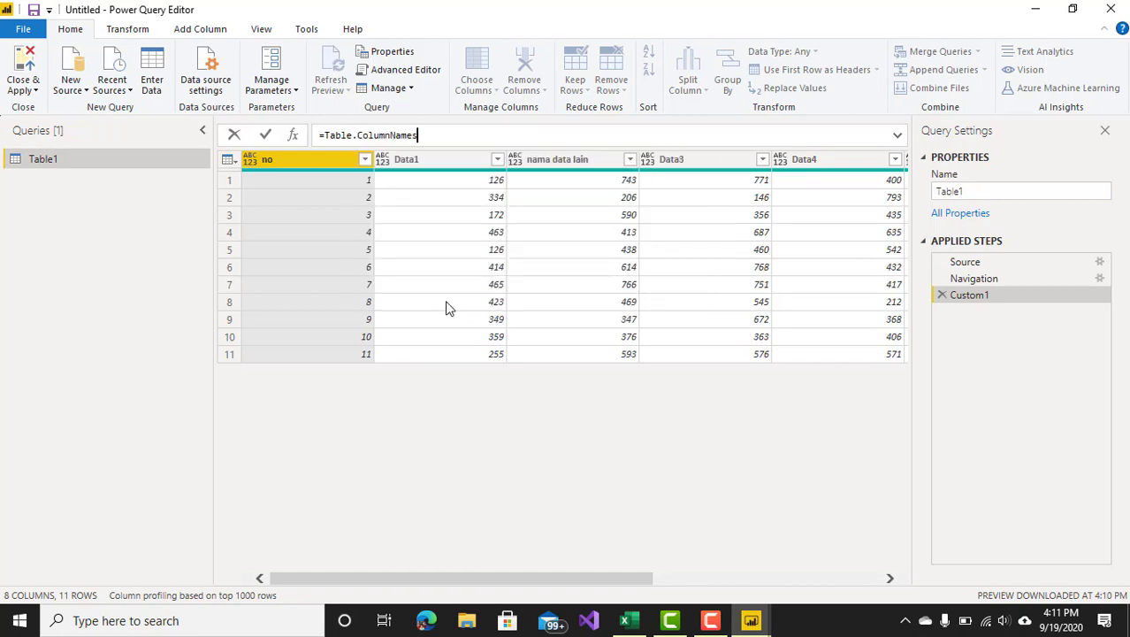
text(()
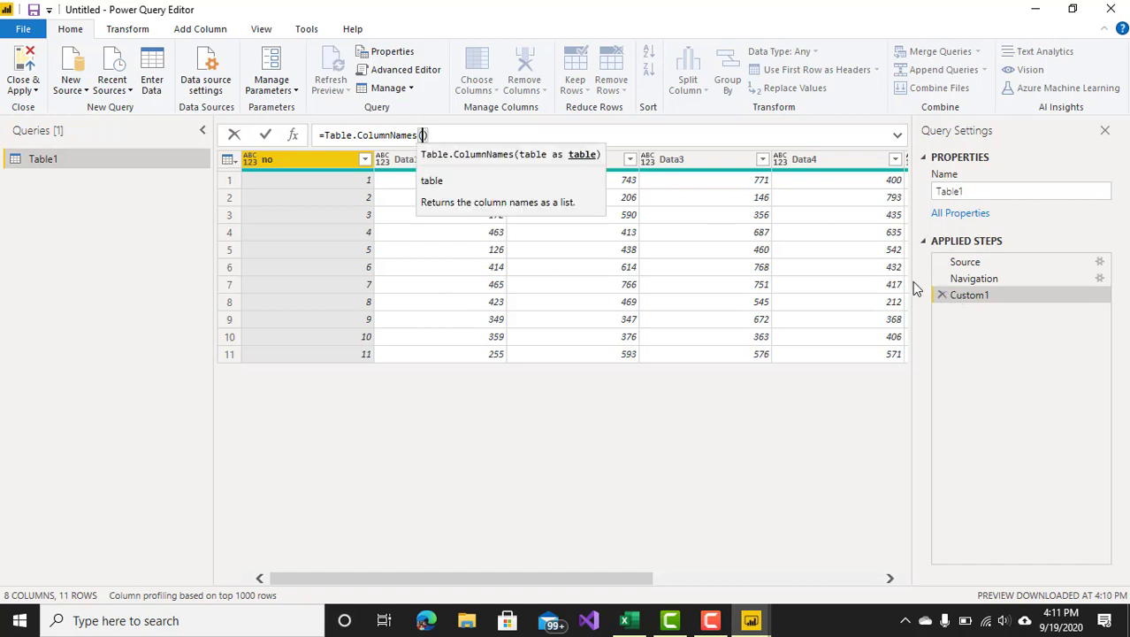
text(Na)
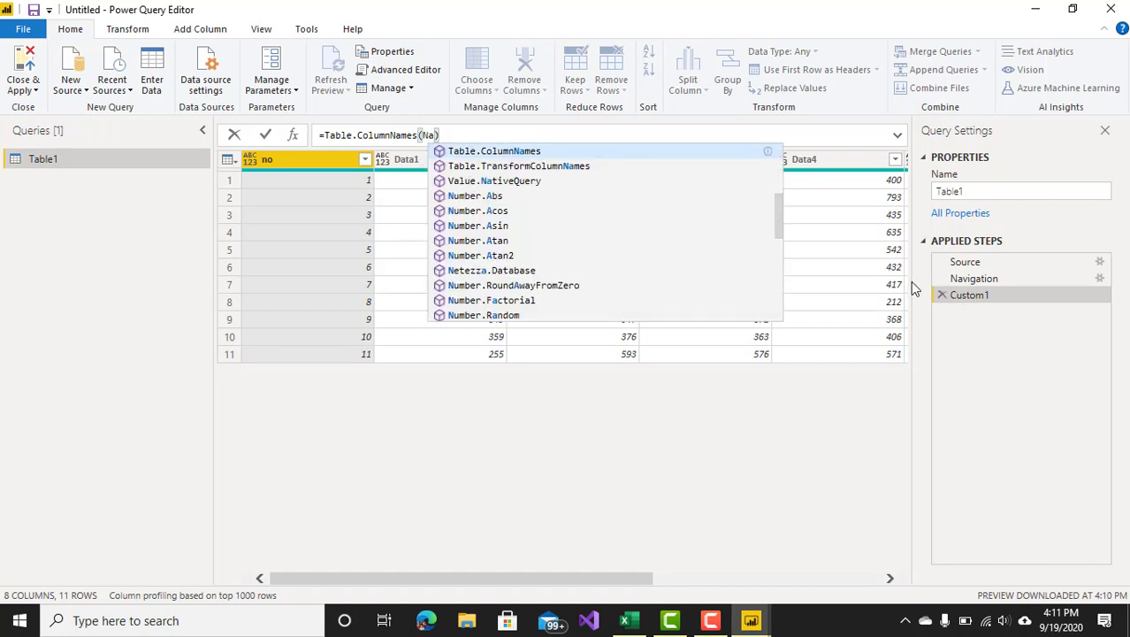
text(v)
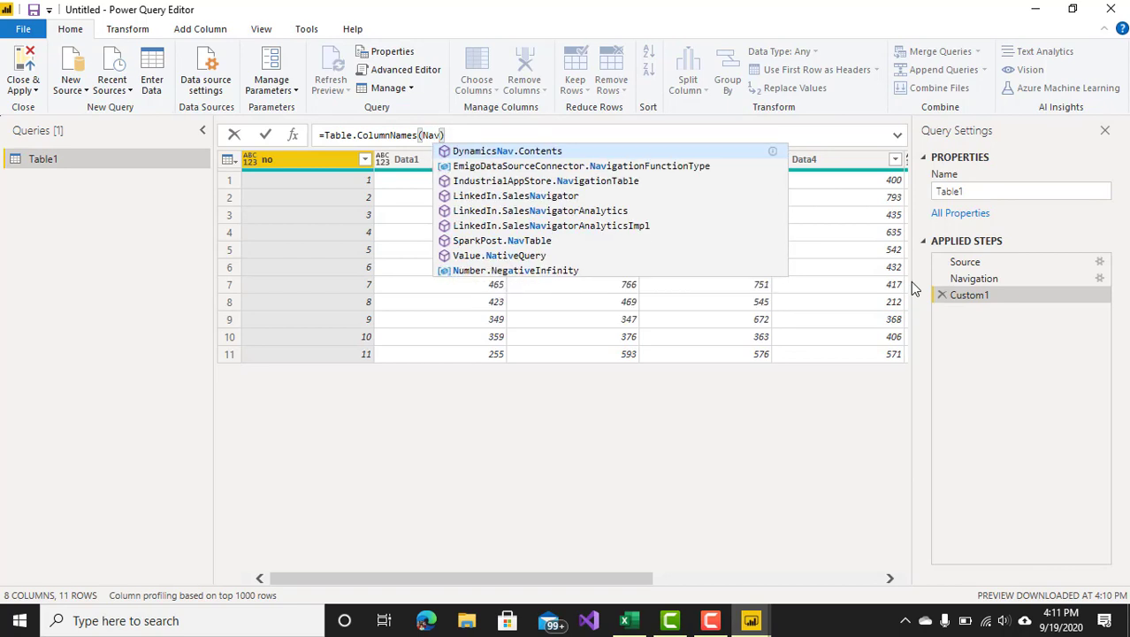
key(BackSpace)
key(BackSpace)
key(BackSpace)
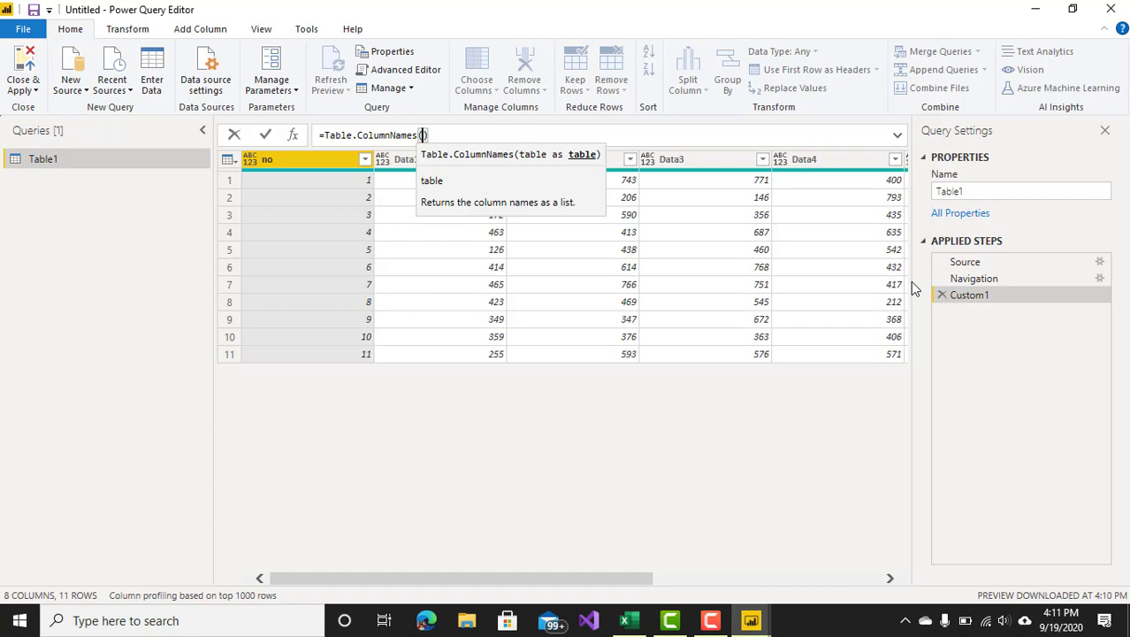
text(")
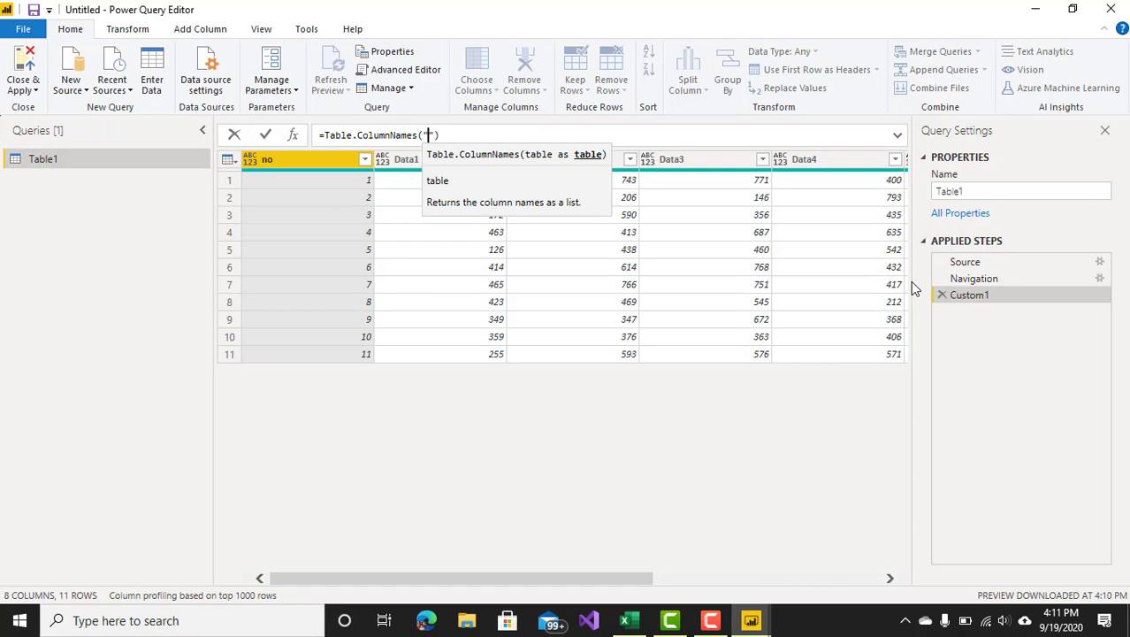
text(# )
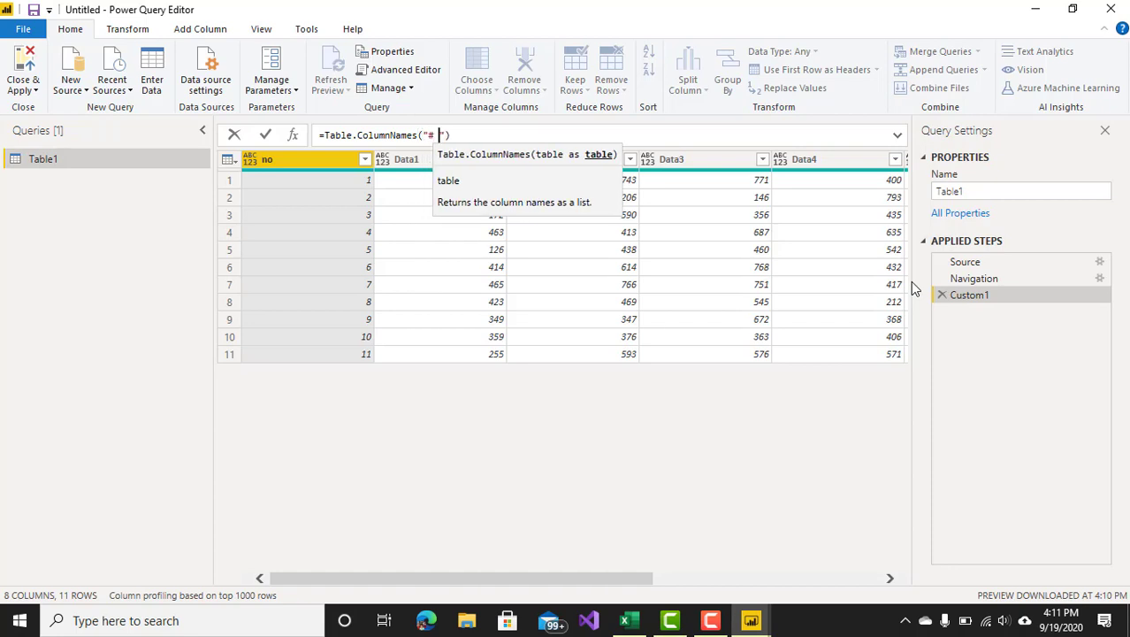
text(Navigat)
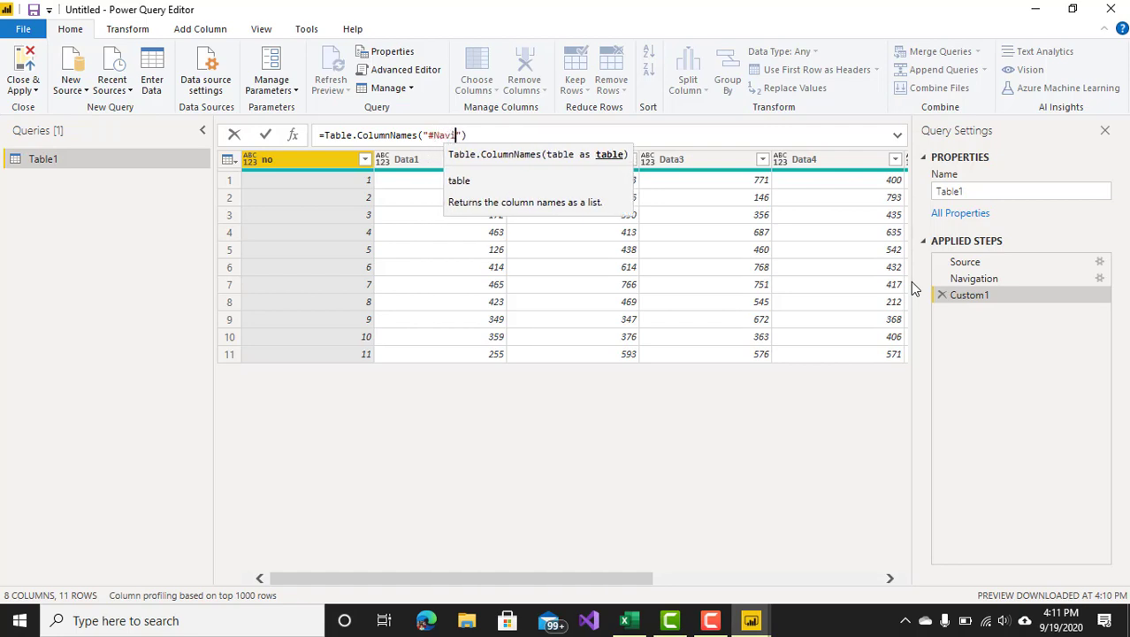
text(ion)
key(Return)
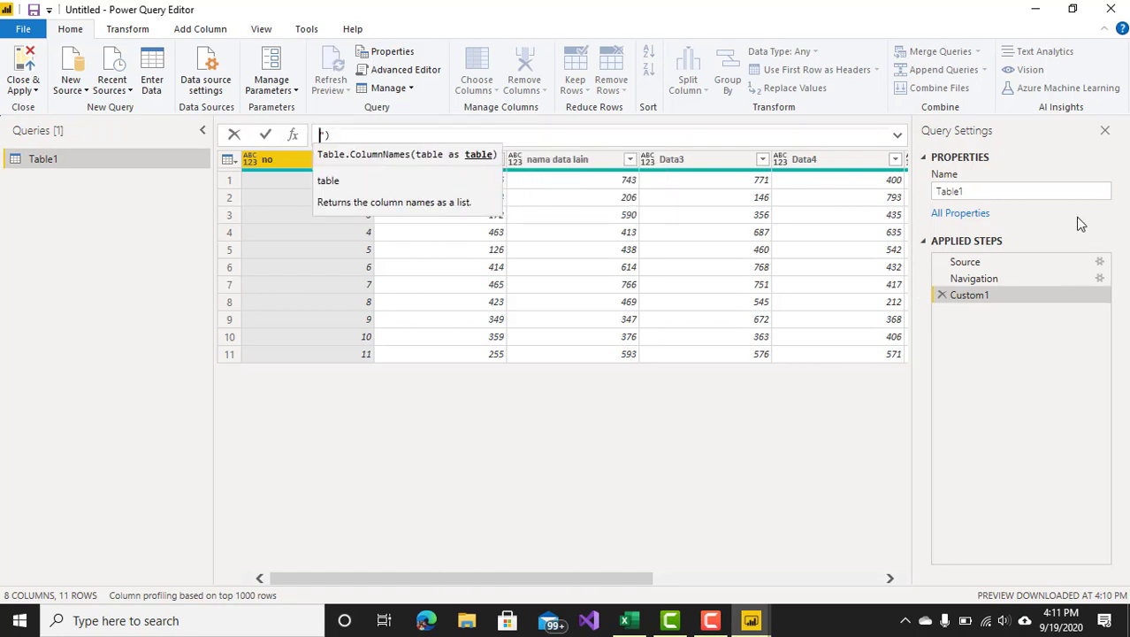
Expand the formula area and remove the line break inside the "#Navigation" argument of the custom step
click(900, 143)
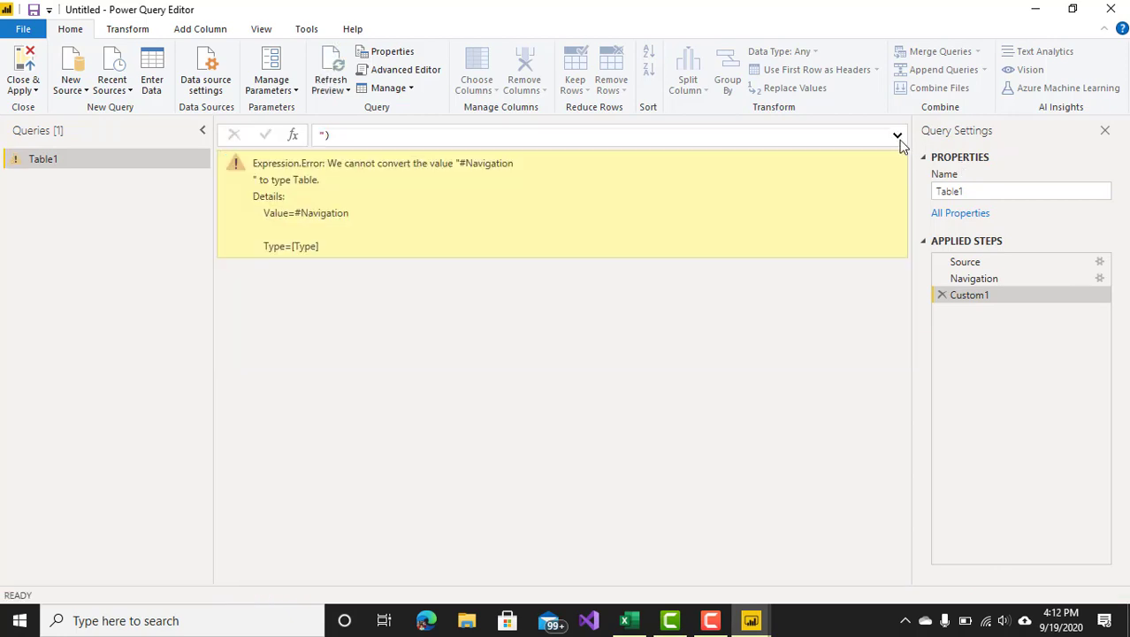
click(898, 137)
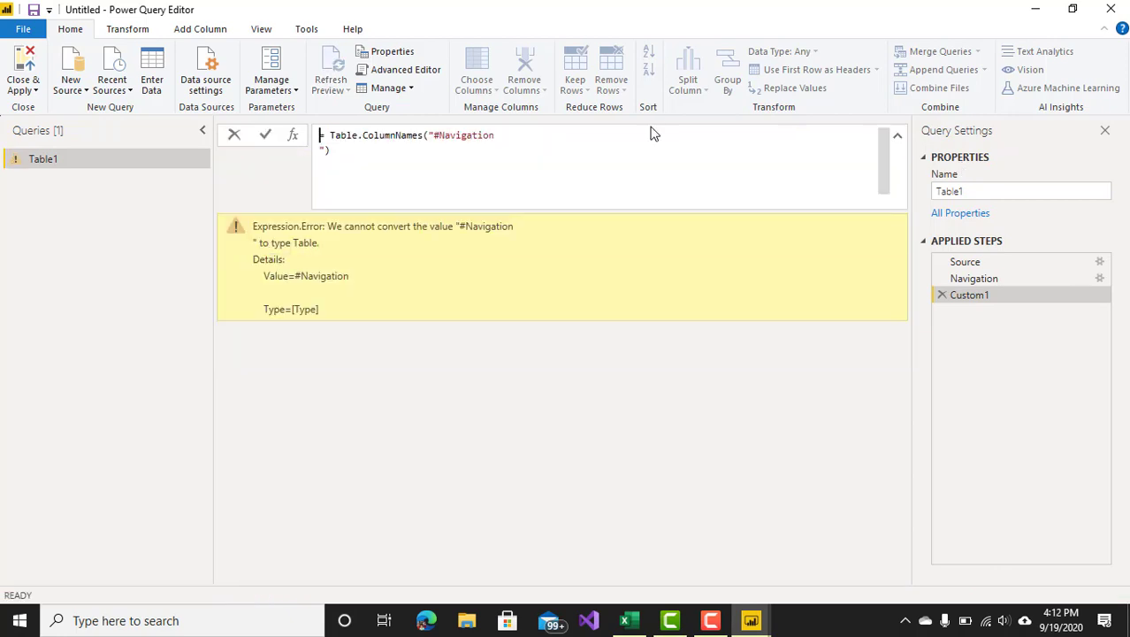
click(506, 141)
key(Delete)
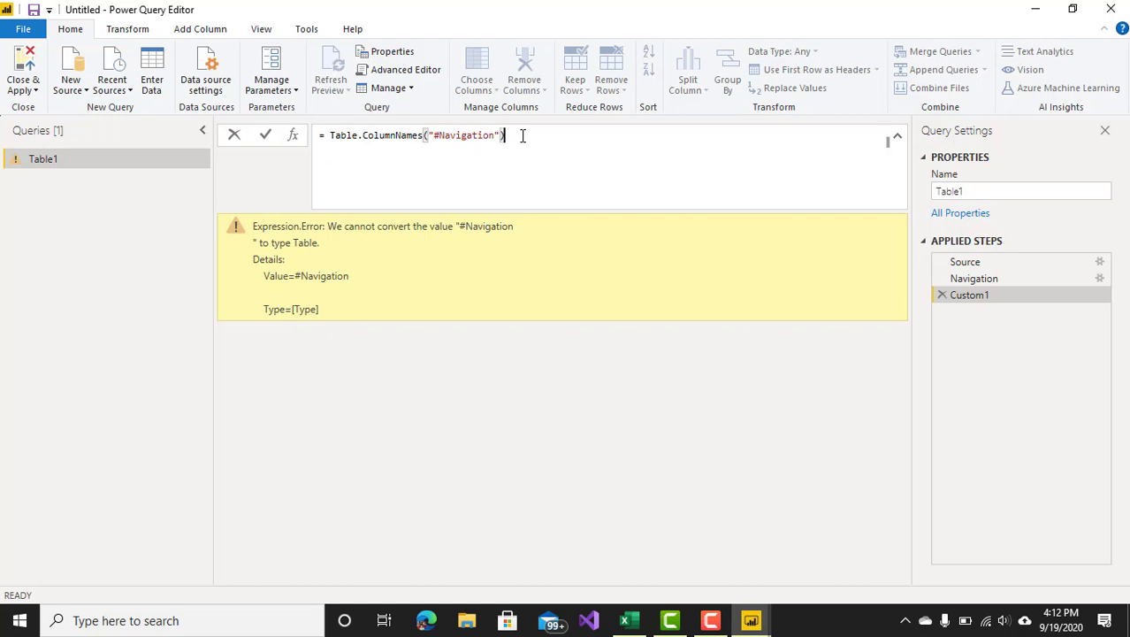
key(Return)
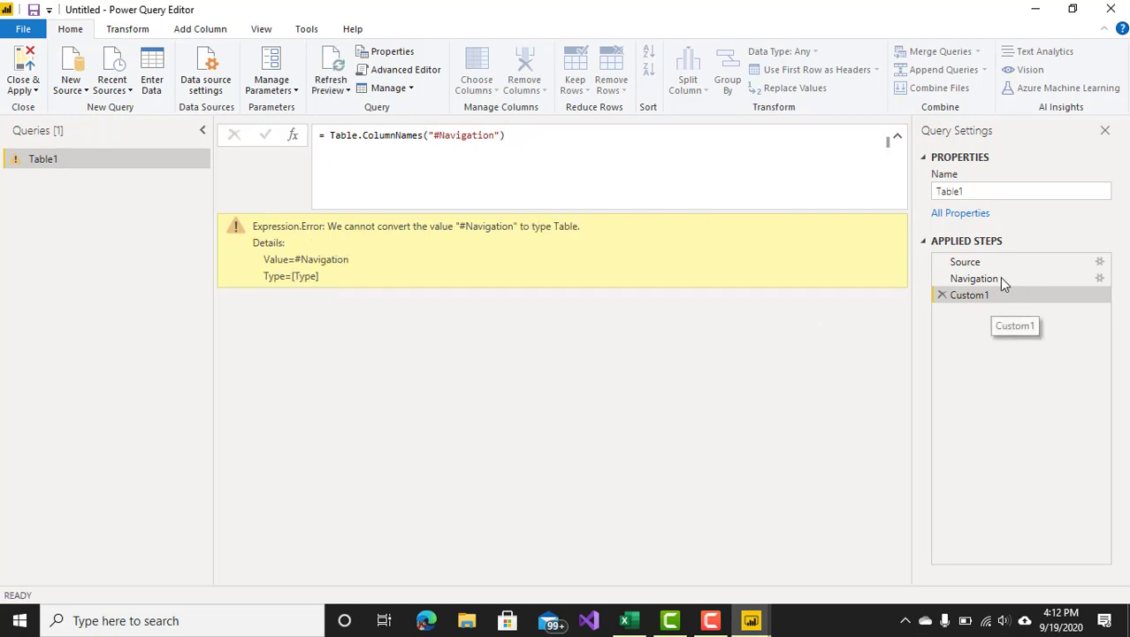
Copy the Table1_Table step name from the query code in the Advanced Editor, closing it without changes
click(204, 31)
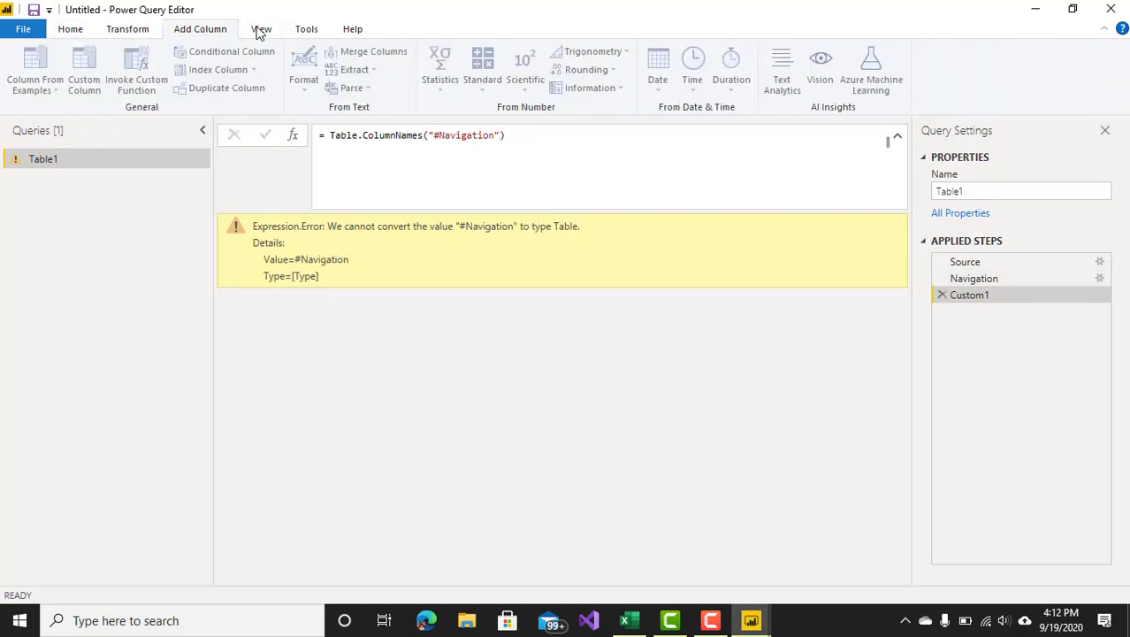
click(262, 33)
click(505, 104)
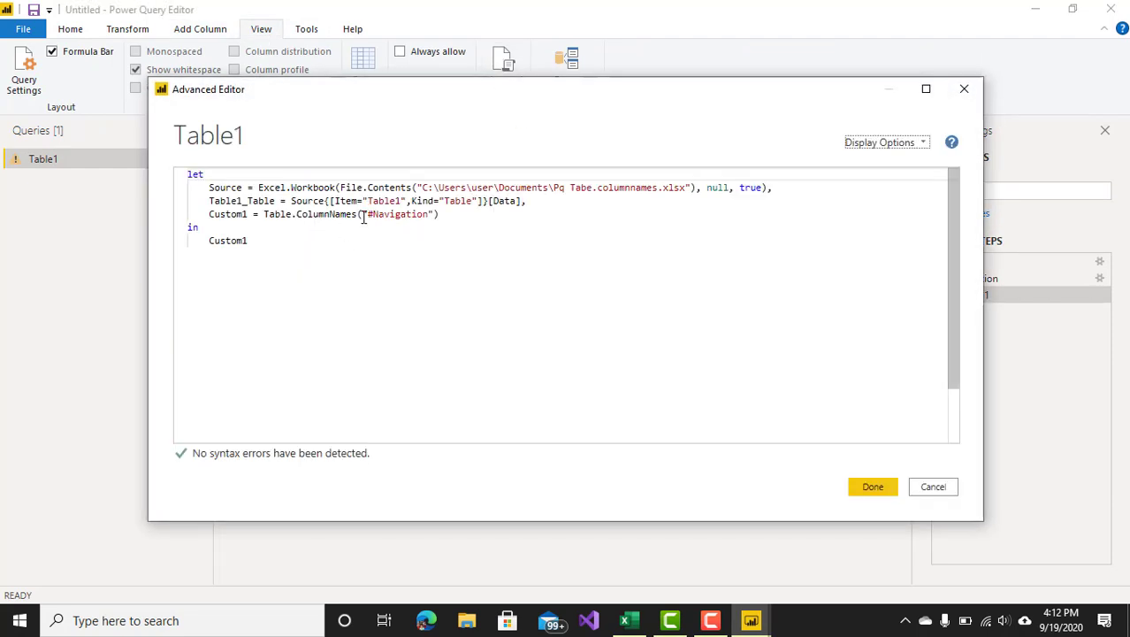
drag(362, 215, 385, 217)
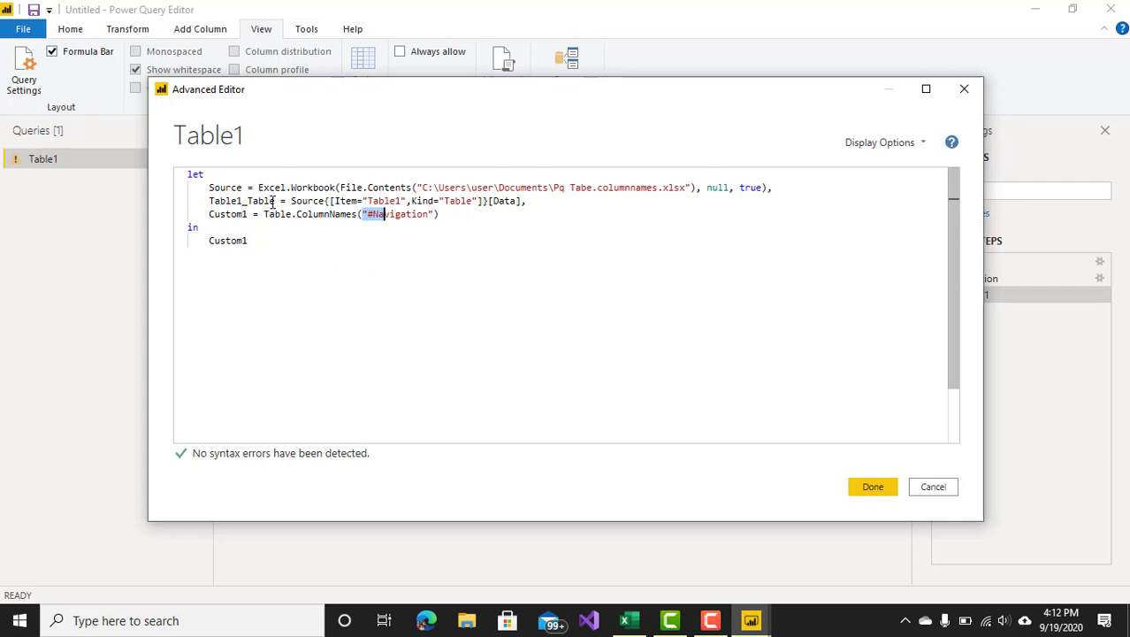
drag(274, 201, 210, 196)
key(ctrl+c)
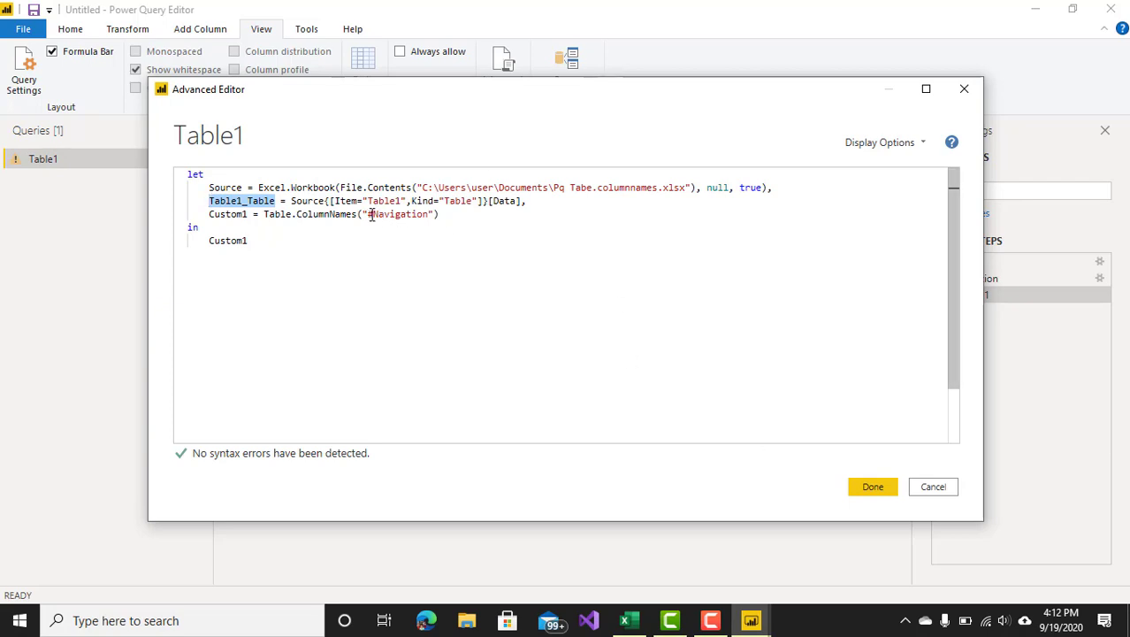
click(931, 488)
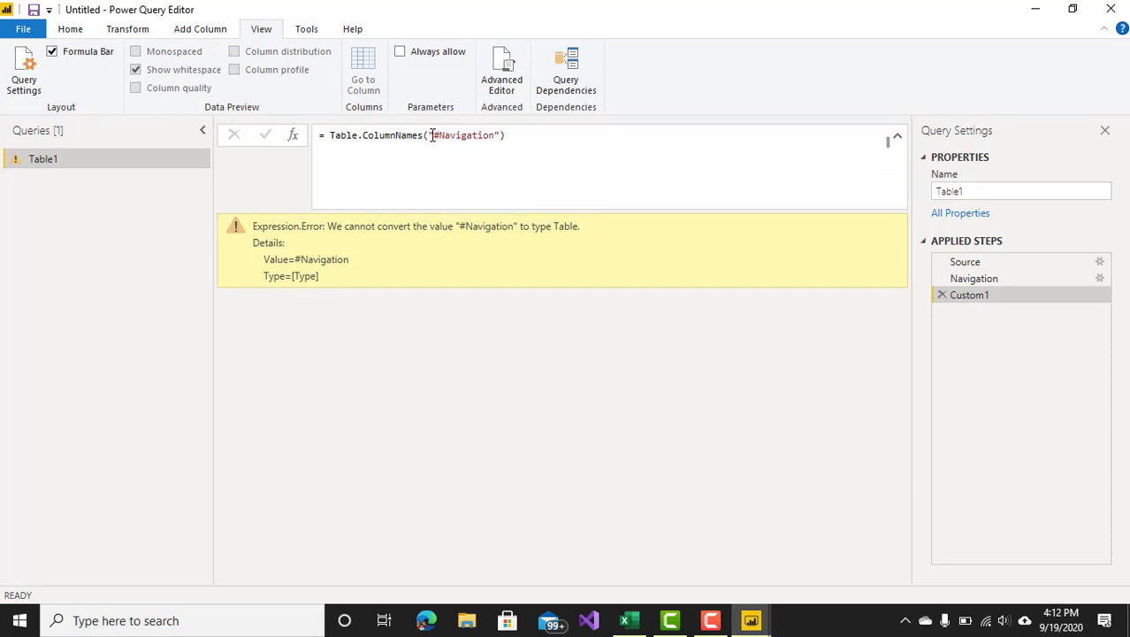
Replace the "#Navigation" argument with Table1_Table and compare the column name list with the Navigation step's headers
drag(429, 134, 478, 135)
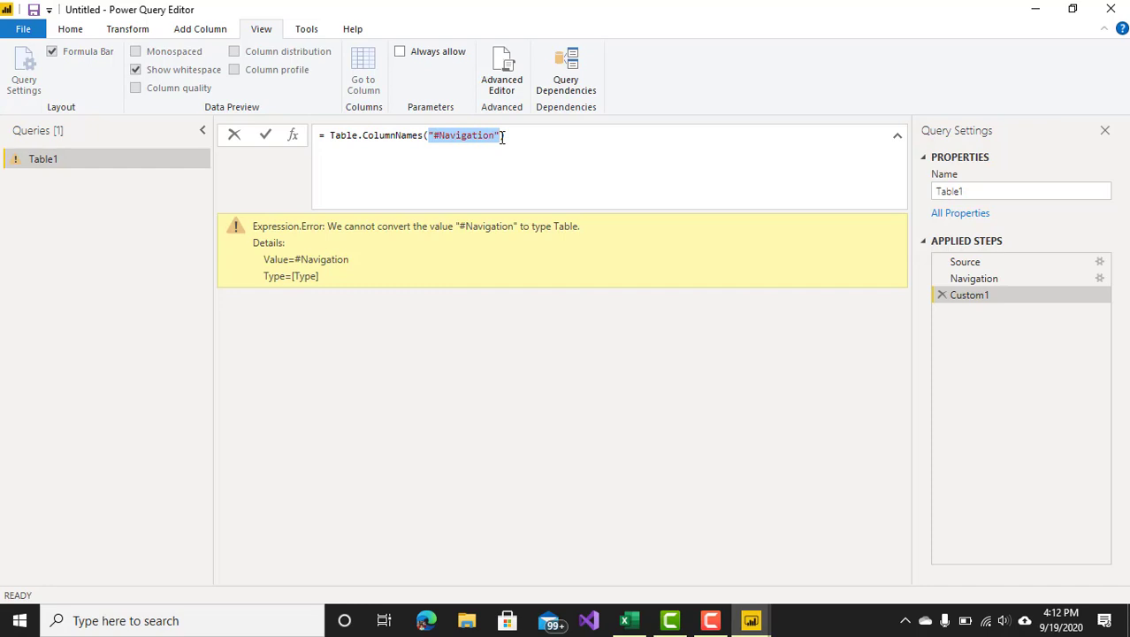
key(ctrl+v)
key(Return)
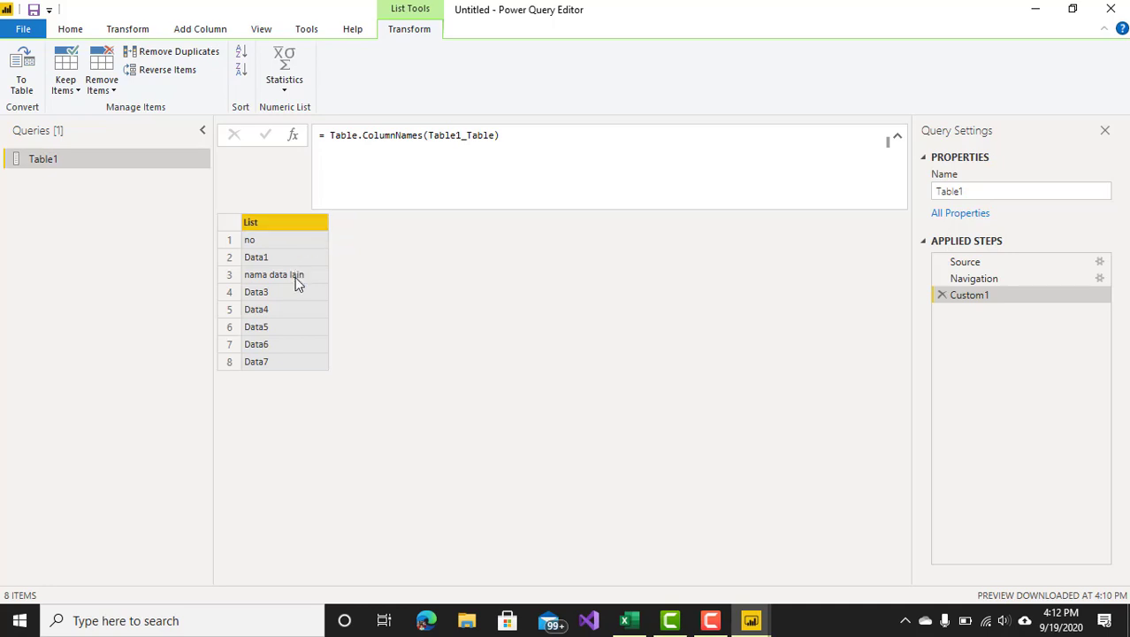
click(1014, 278)
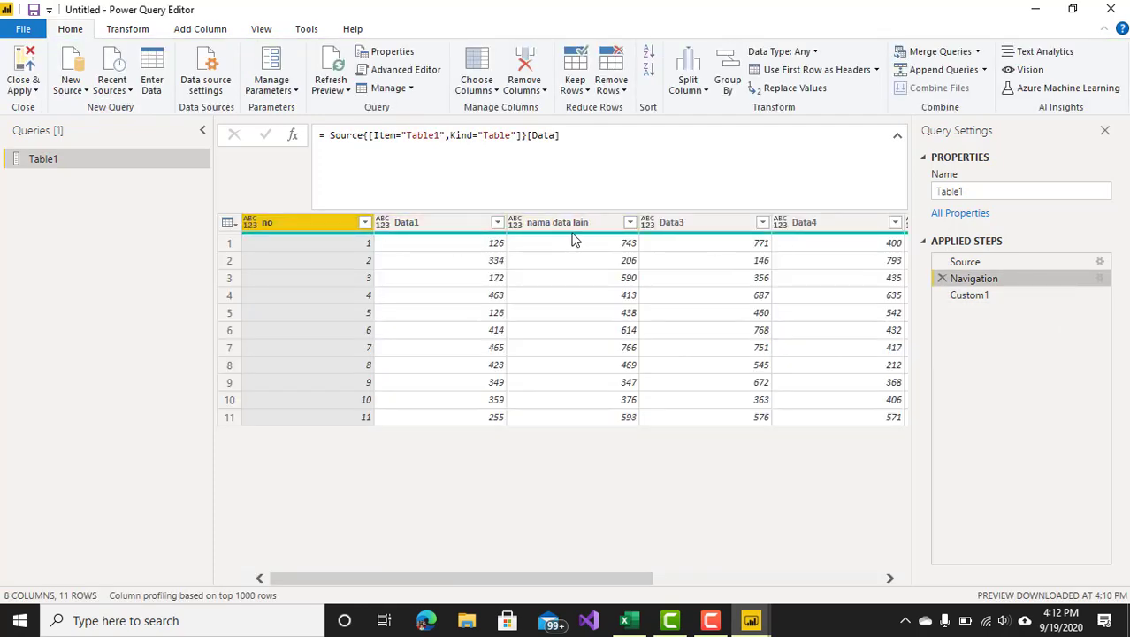
click(970, 294)
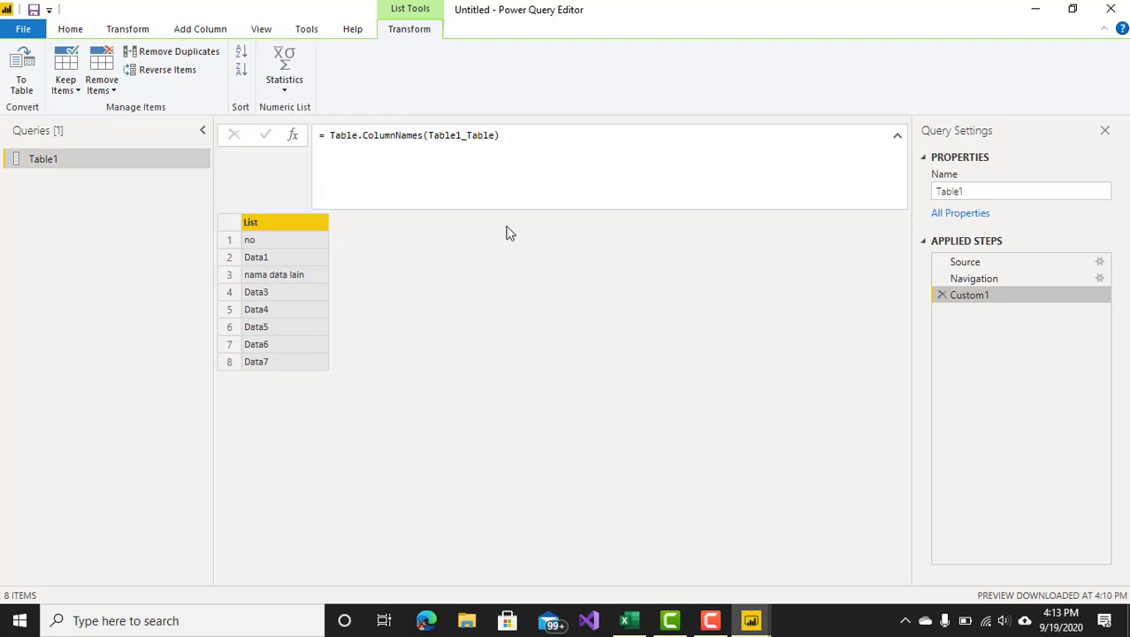
Try index {0} on the Table.ColumnNames(Table1_Table) formula, and restore the full list of column names
click(522, 141)
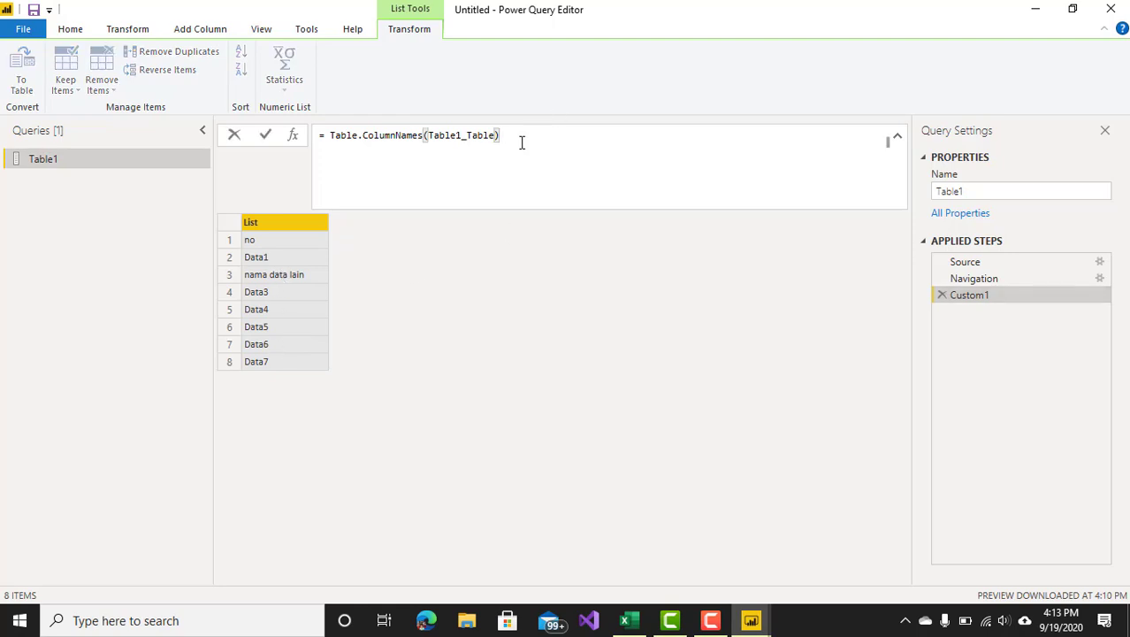
text({0)
key(Return)
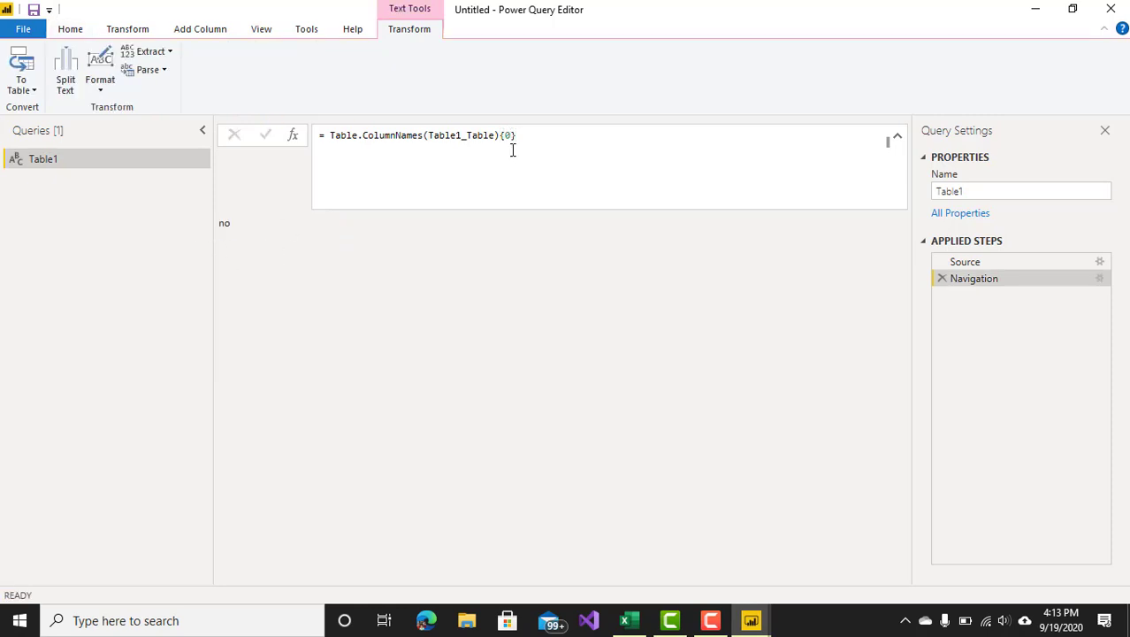
click(519, 142)
key(BackSpace)
key(BackSpace)
key(BackSpace)
key(Return)
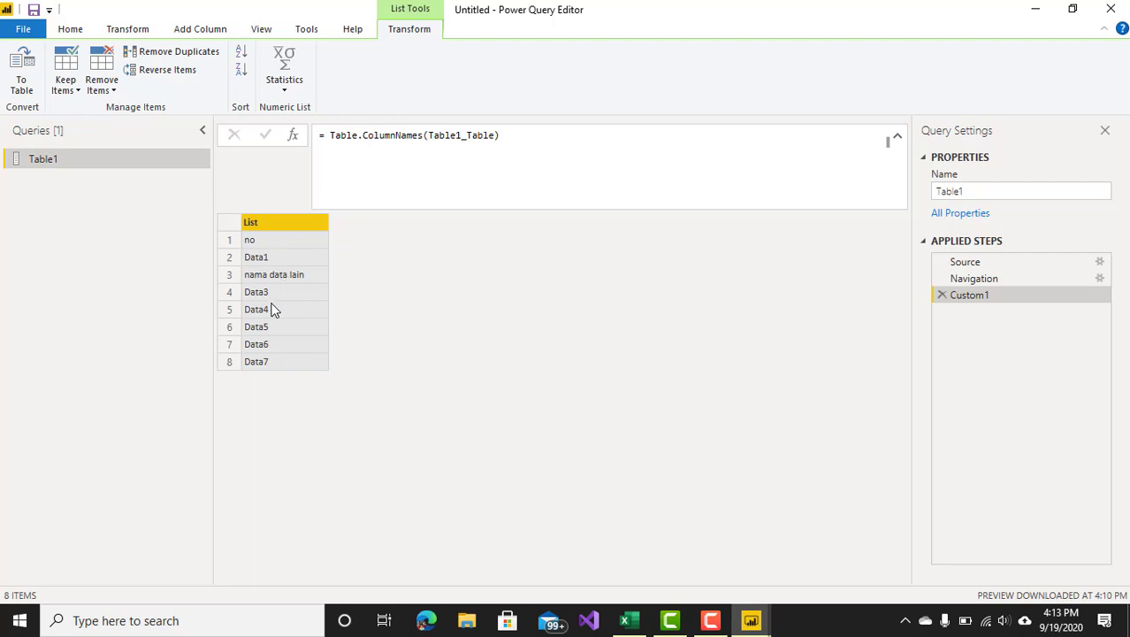
Test index {4} on the Table.ColumnNames(Table1_Table) formula, and remove the index again
click(526, 141)
text({)
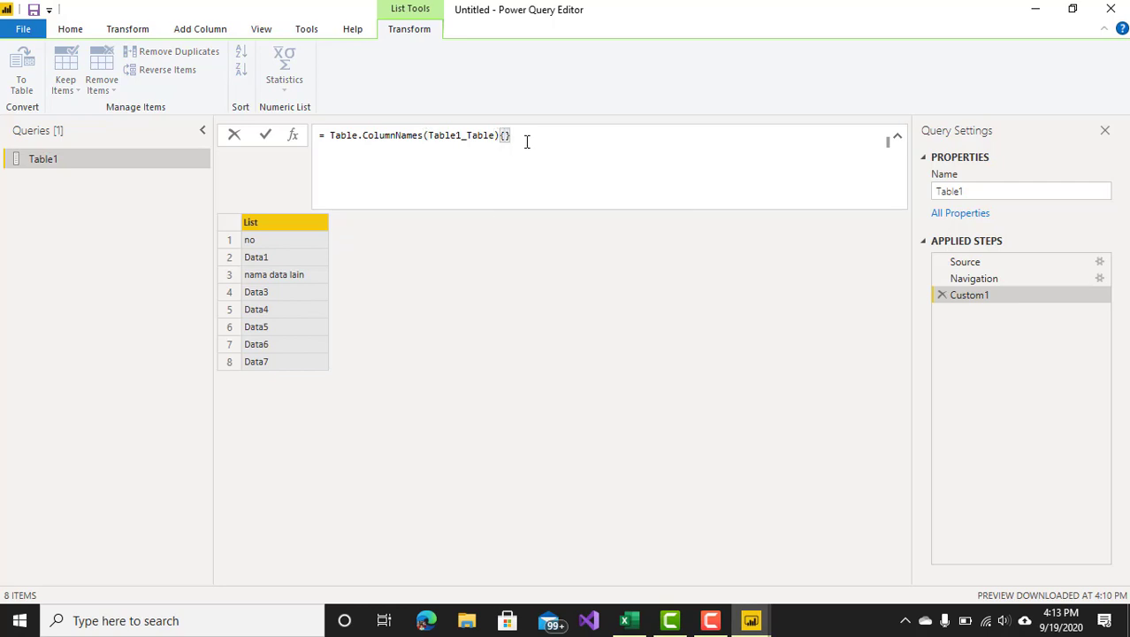
text(4)
key(Return)
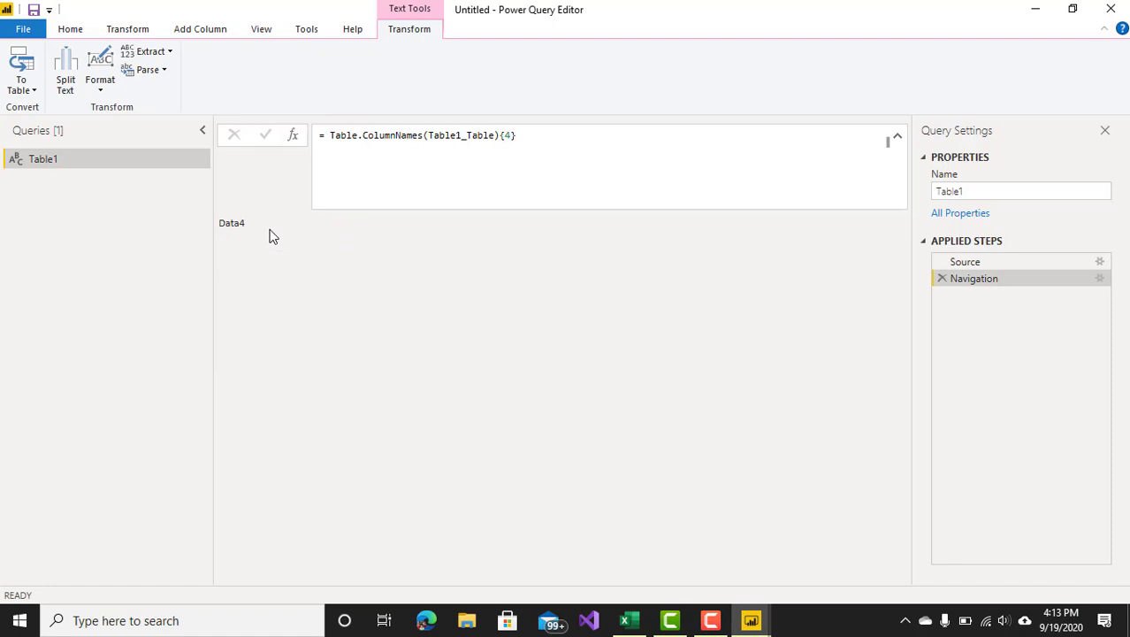
click(549, 144)
key(BackSpace)
key(BackSpace)
key(BackSpace)
key(Return)
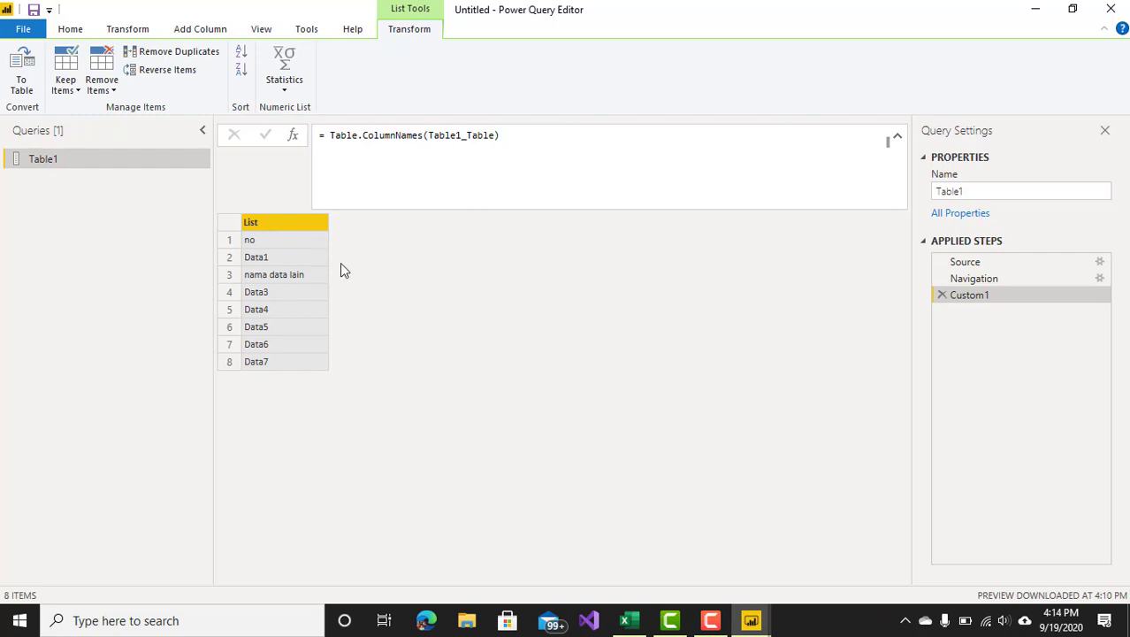
Append index {2} to the formula and copy the expression Table.ColumnNames(Table1_Table){2} without its equals sign
click(526, 147)
text({2)
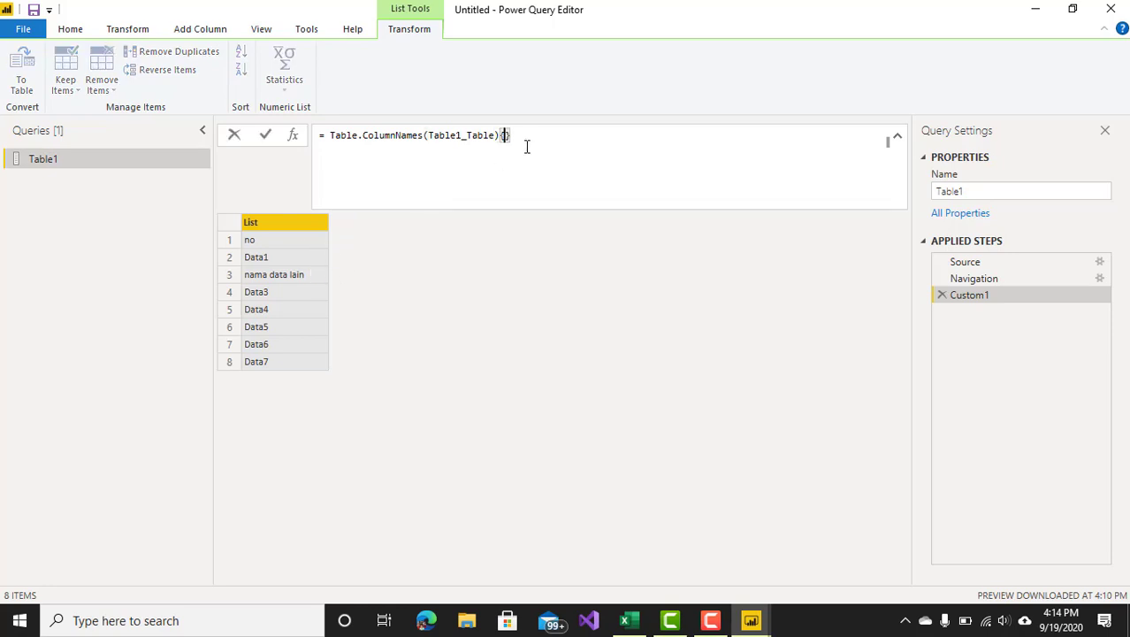
key(Return)
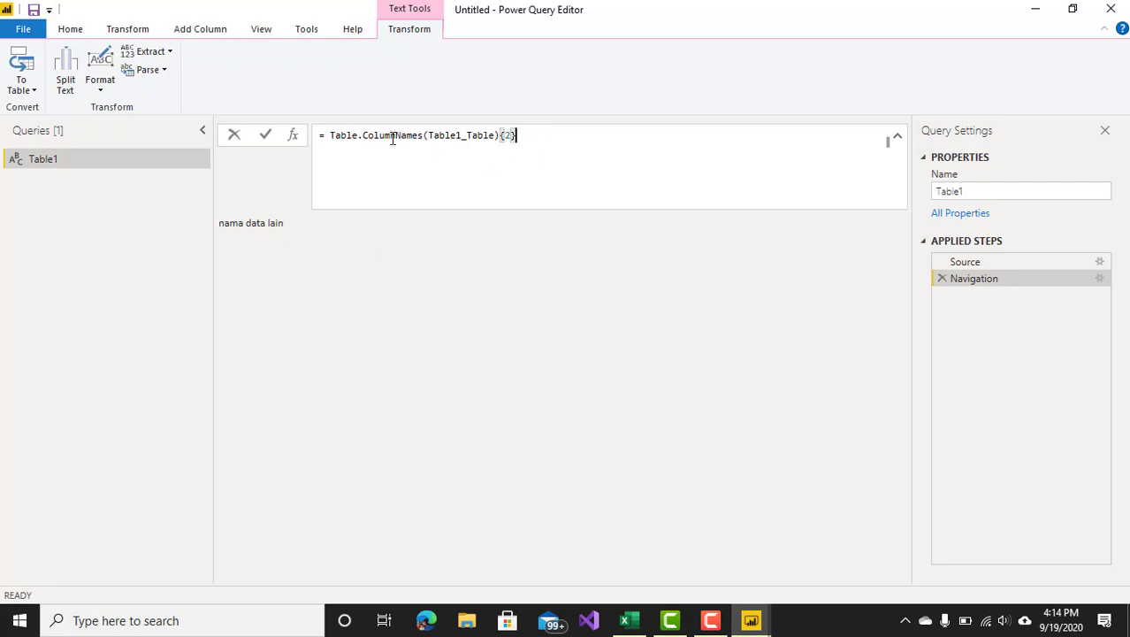
drag(516, 135, 329, 137)
key(ctrl+c)
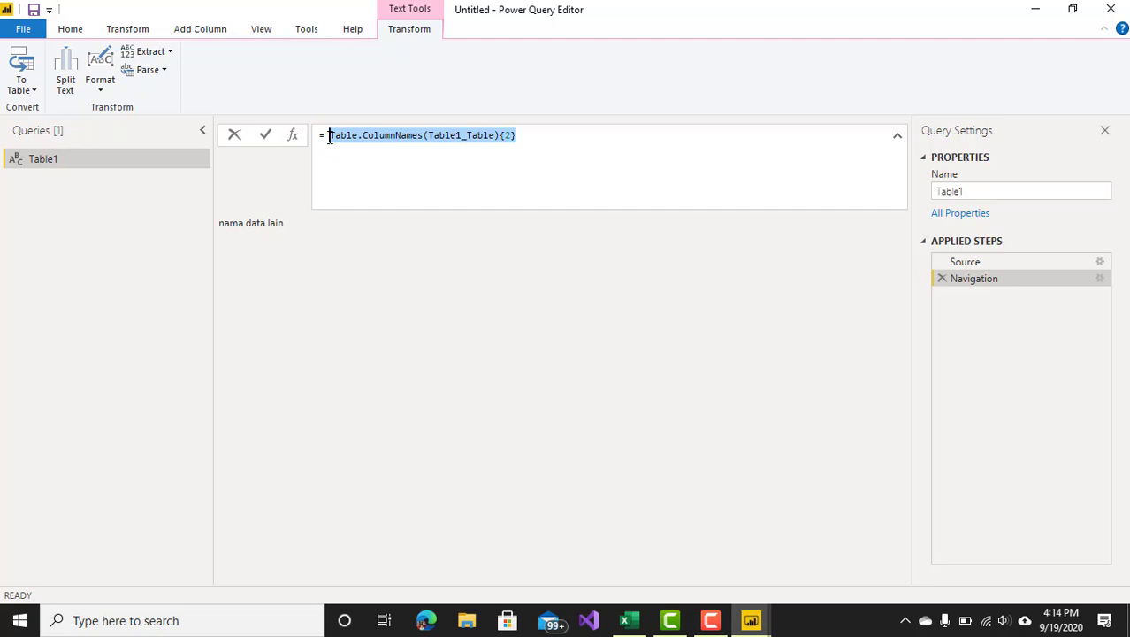
Delete the Custom1 step from the Table1 query, then close the editor and apply the query changes
key(BackSpace)
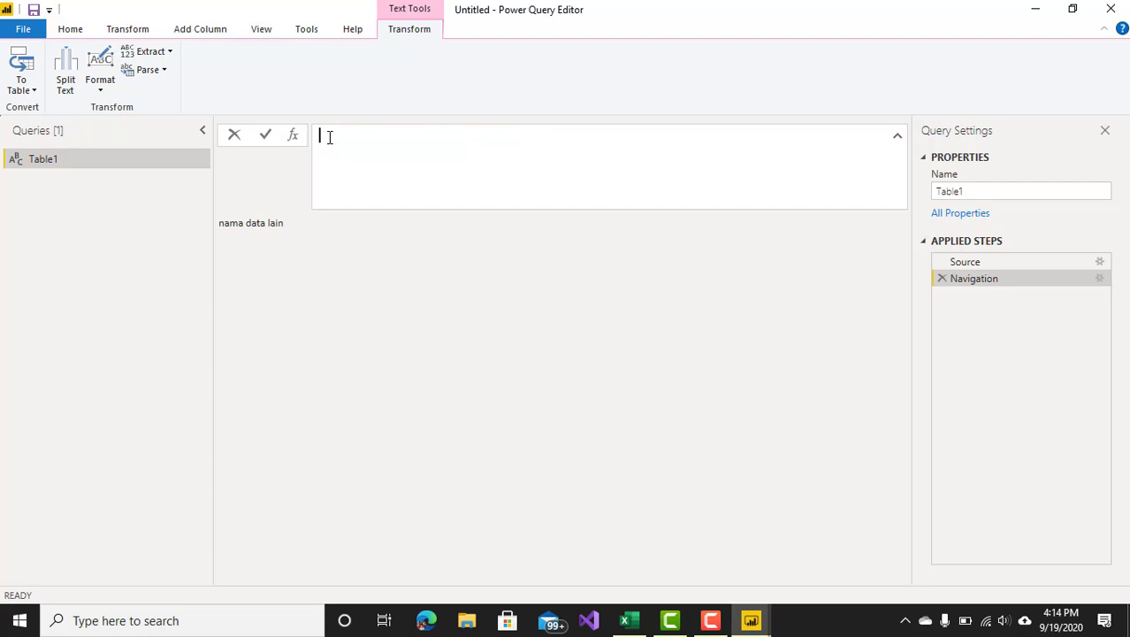
key(Return)
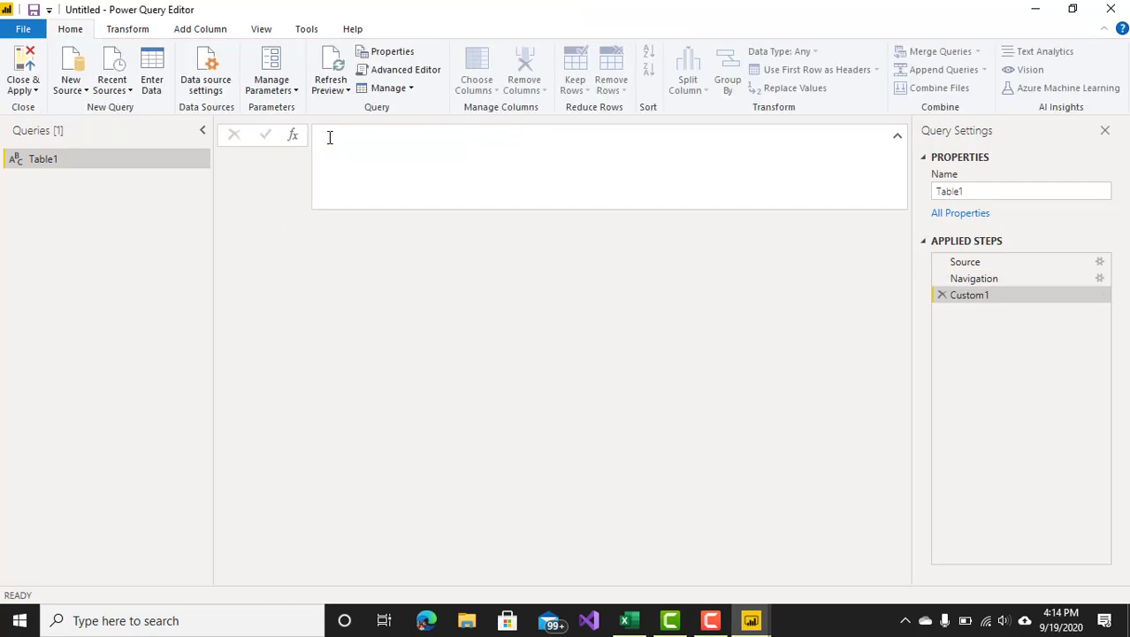
click(943, 294)
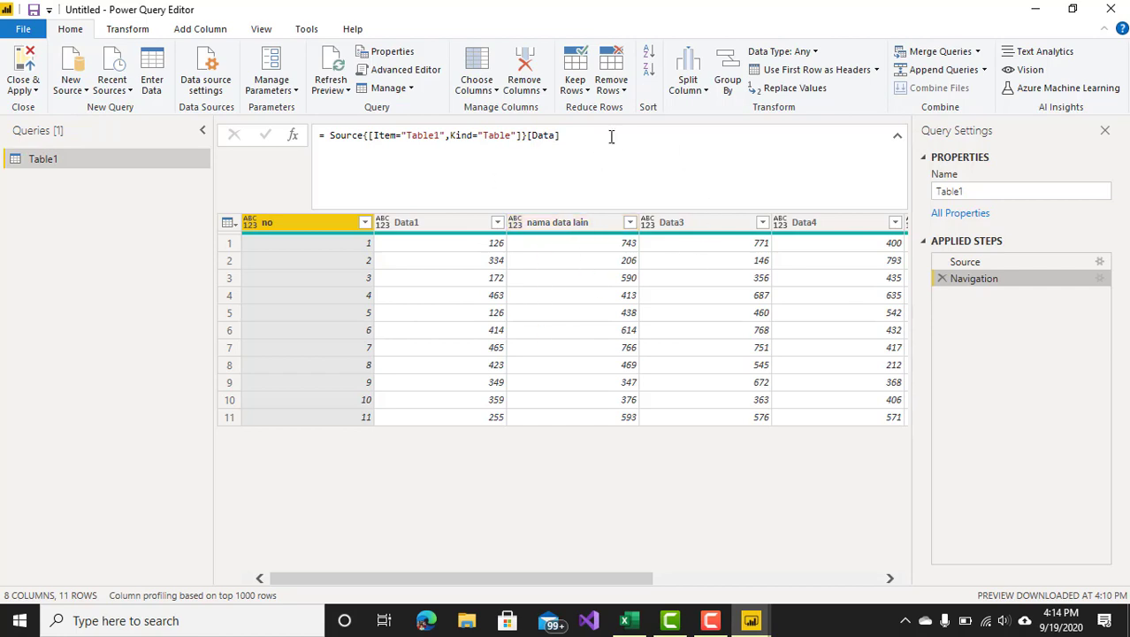
click(28, 69)
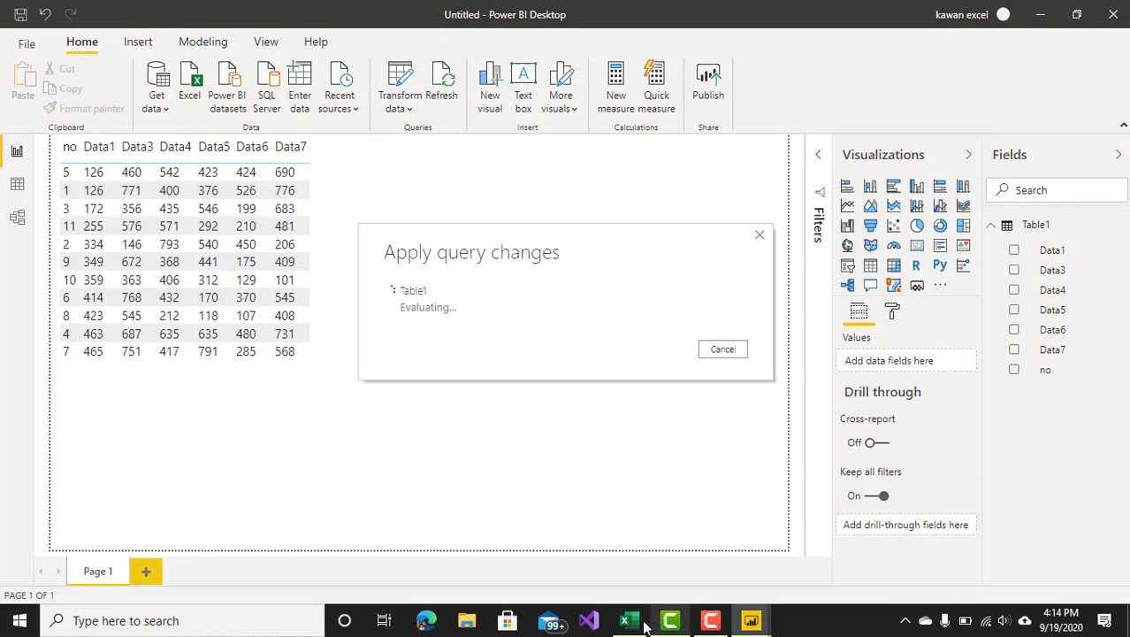
Switch to the Excel workbook and rename the table header in cell C3 to Data2
click(630, 621)
key(alt+Tab)
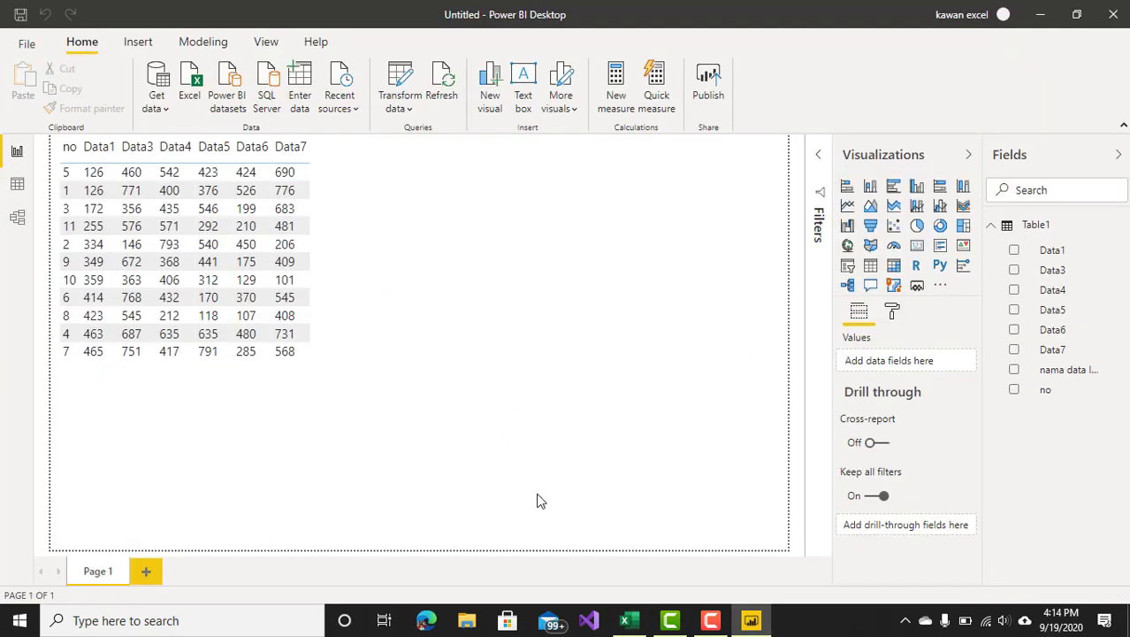
click(629, 621)
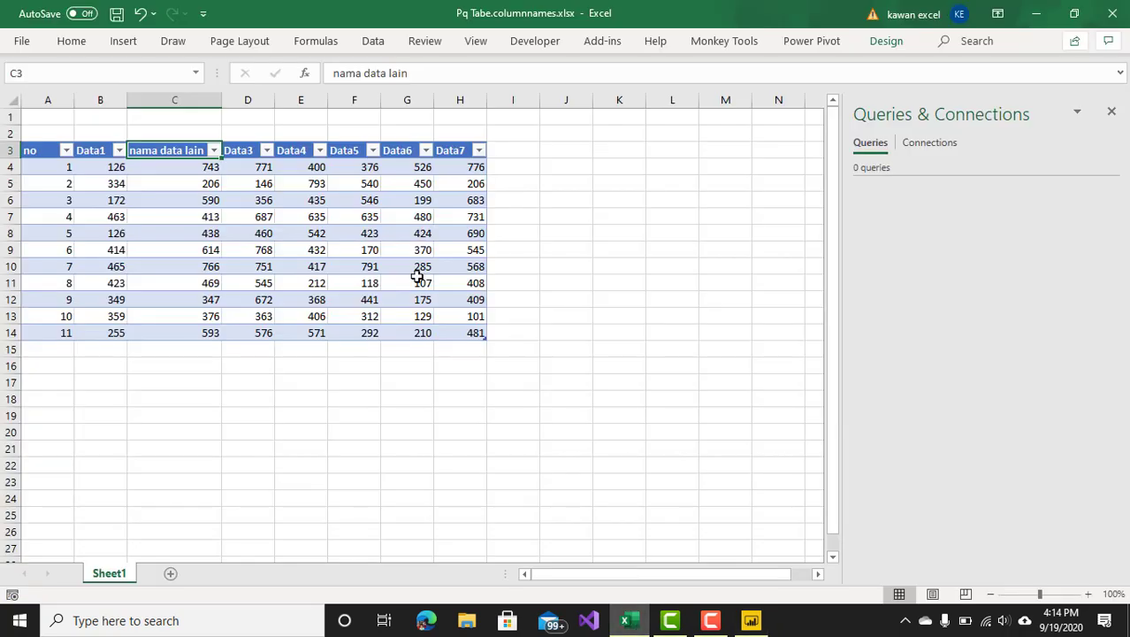
text(Data)
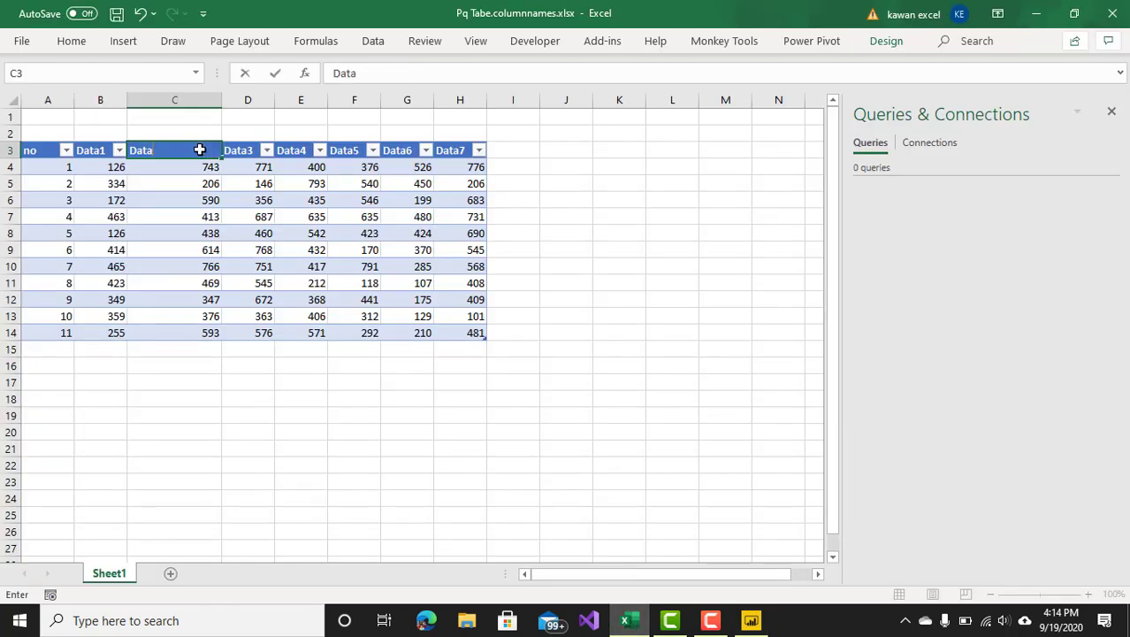
text(2)
key(Return)
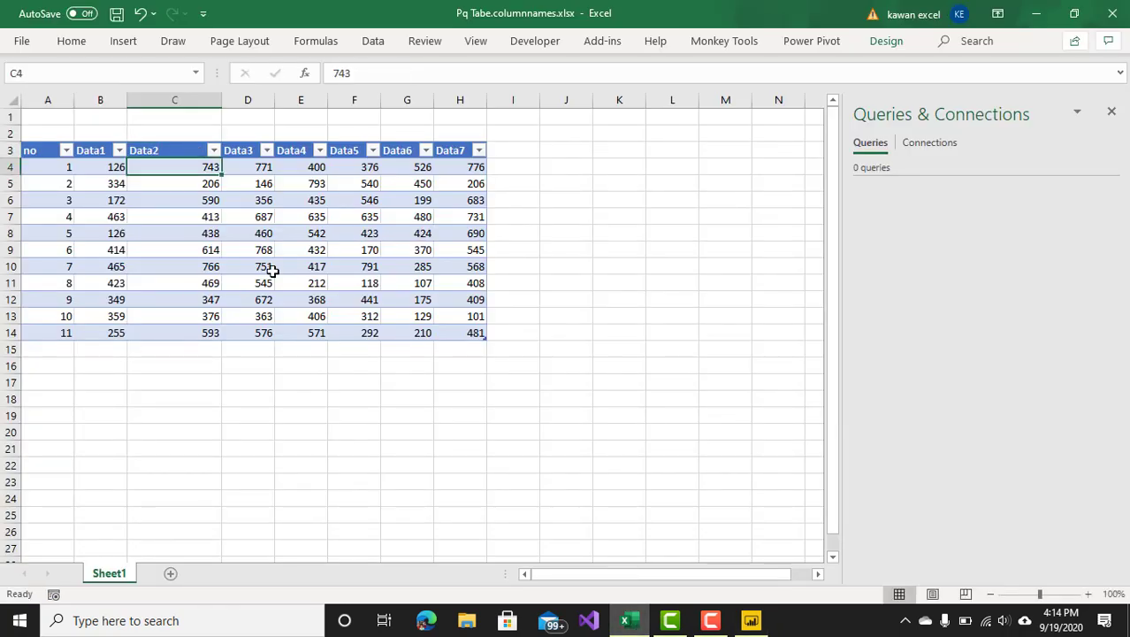
Switch to Power BI Desktop, open the Table1 query in Power Query Editor and refresh its preview
click(750, 620)
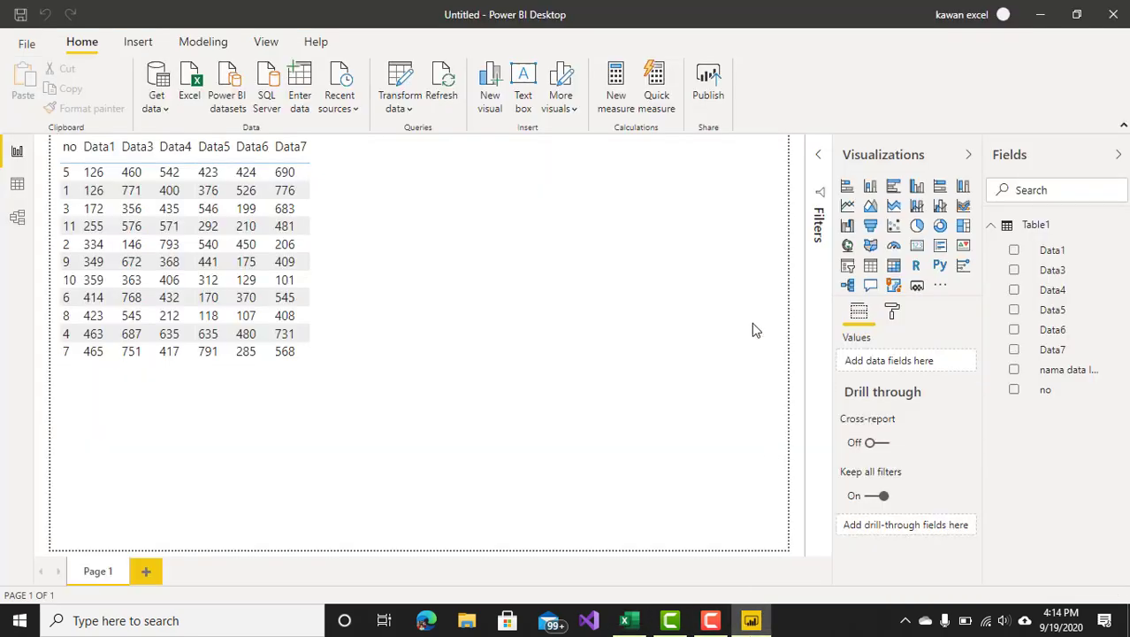
right_click(1037, 228)
click(1035, 328)
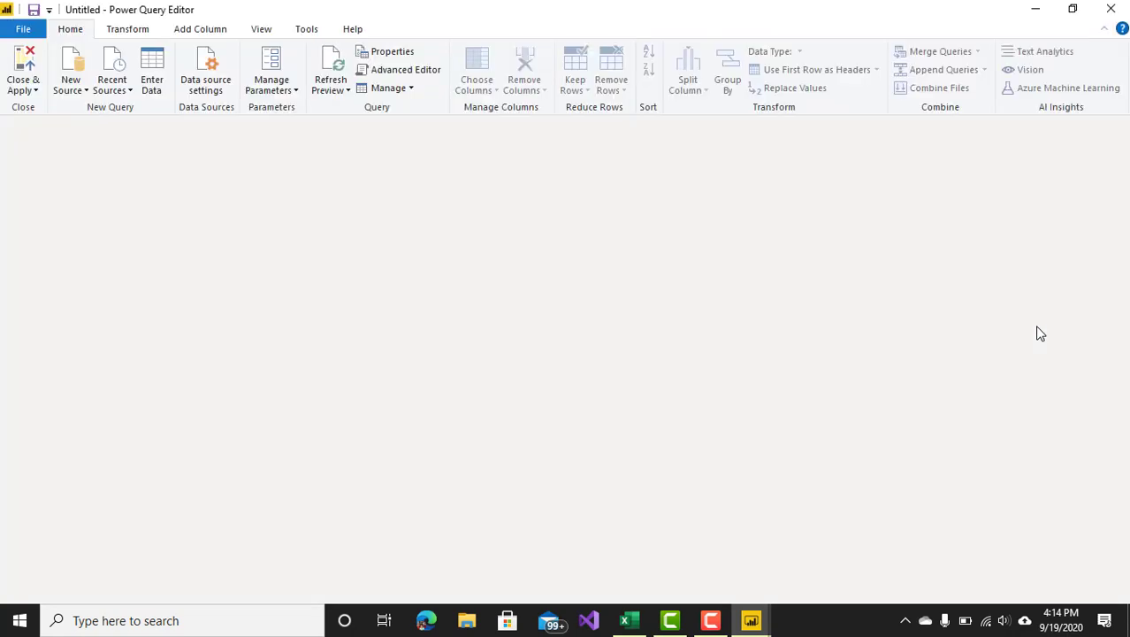
click(711, 621)
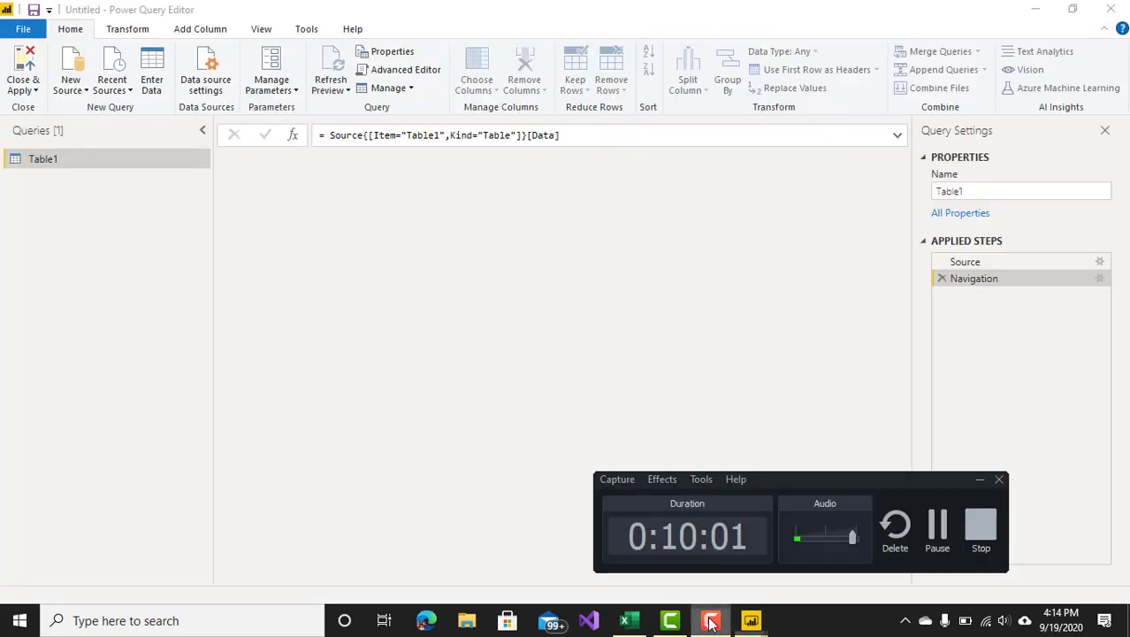
click(711, 621)
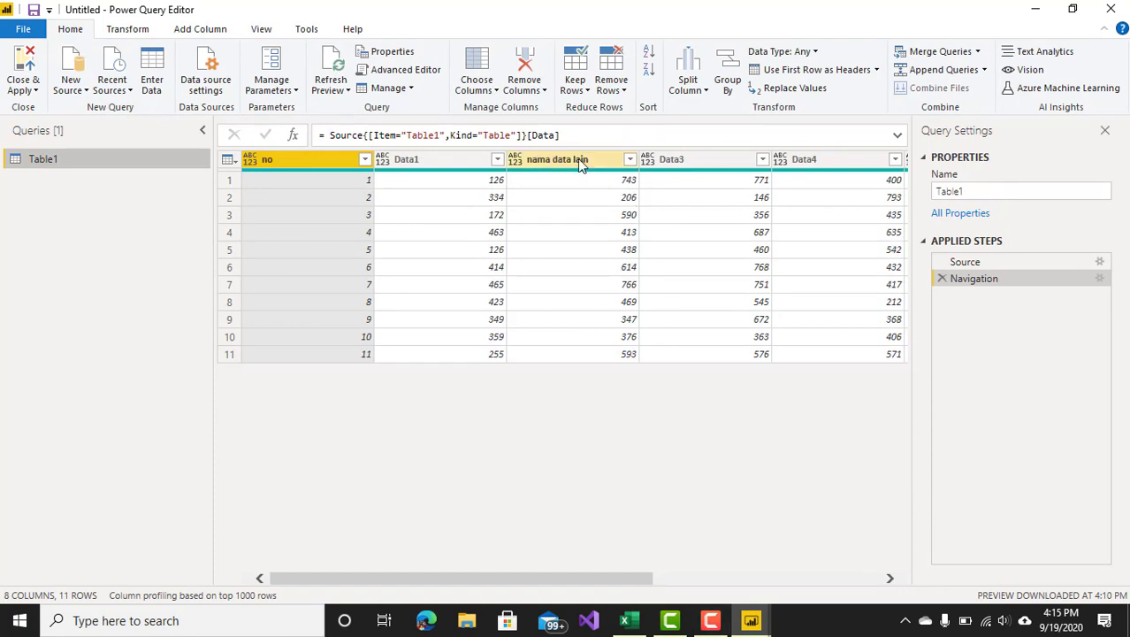
click(330, 78)
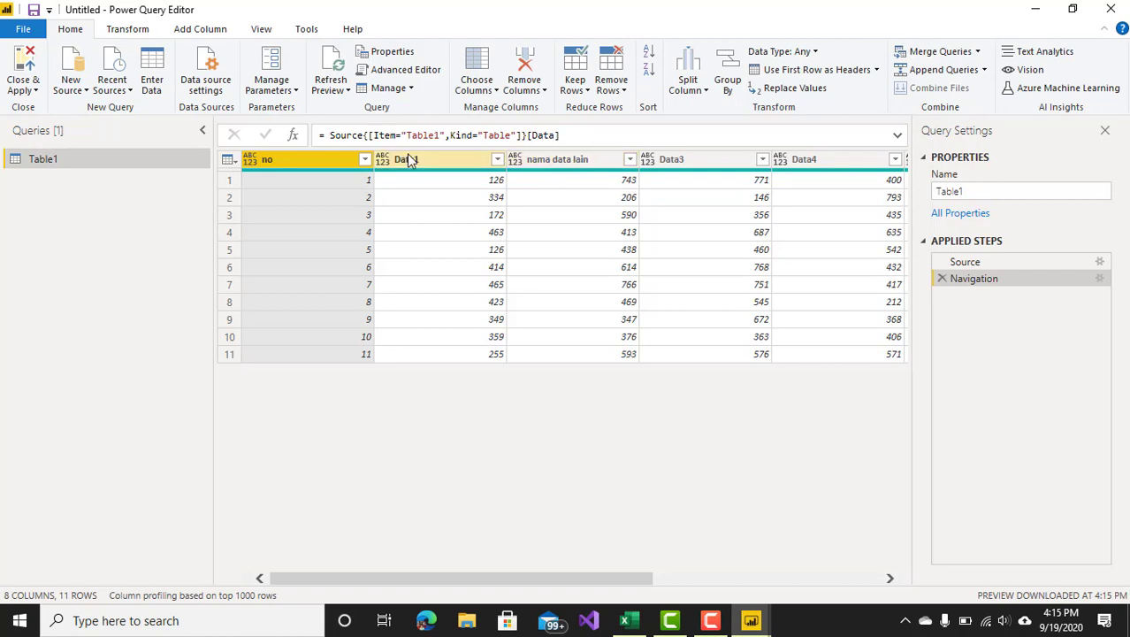
click(336, 75)
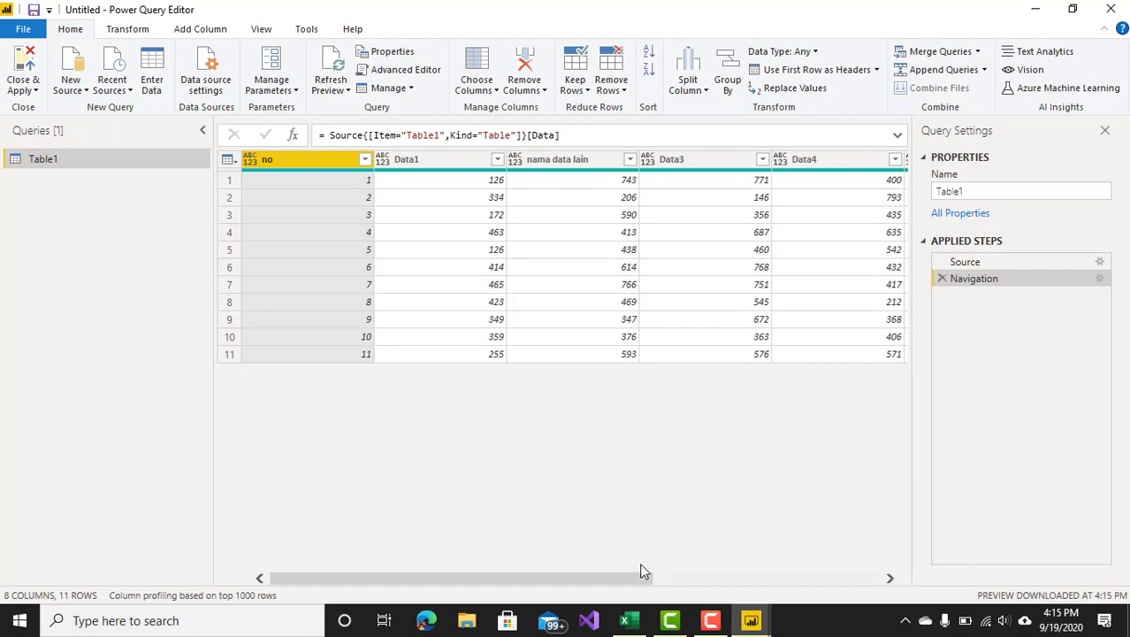
Save the Excel workbook and refresh the Table1 preview in Power Query Editor to load the current header
click(629, 617)
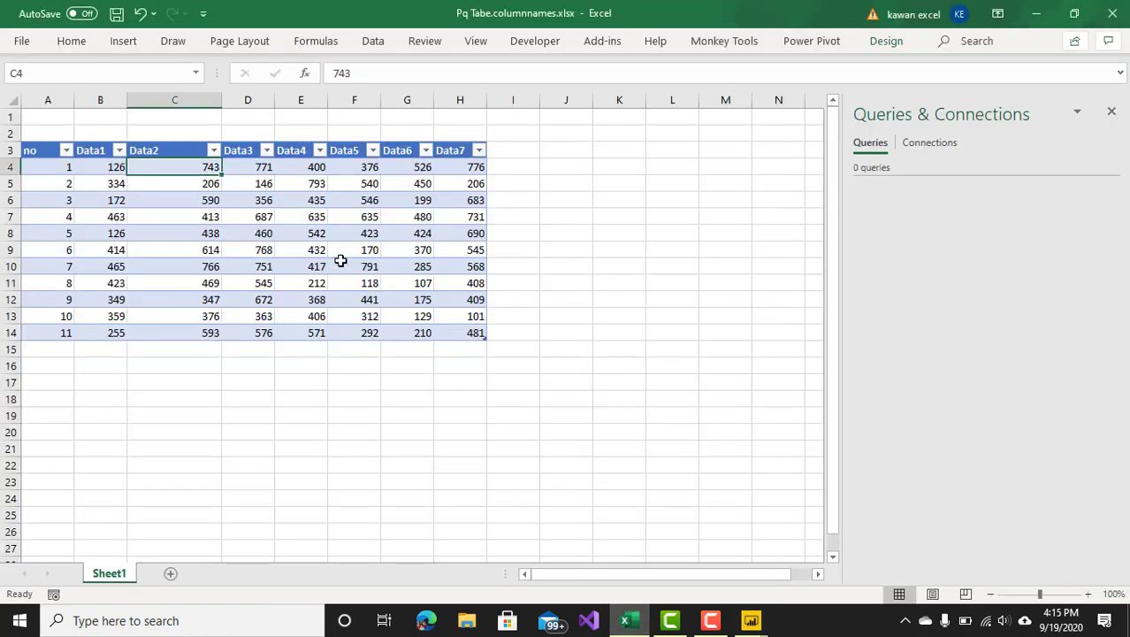
click(241, 198)
click(116, 13)
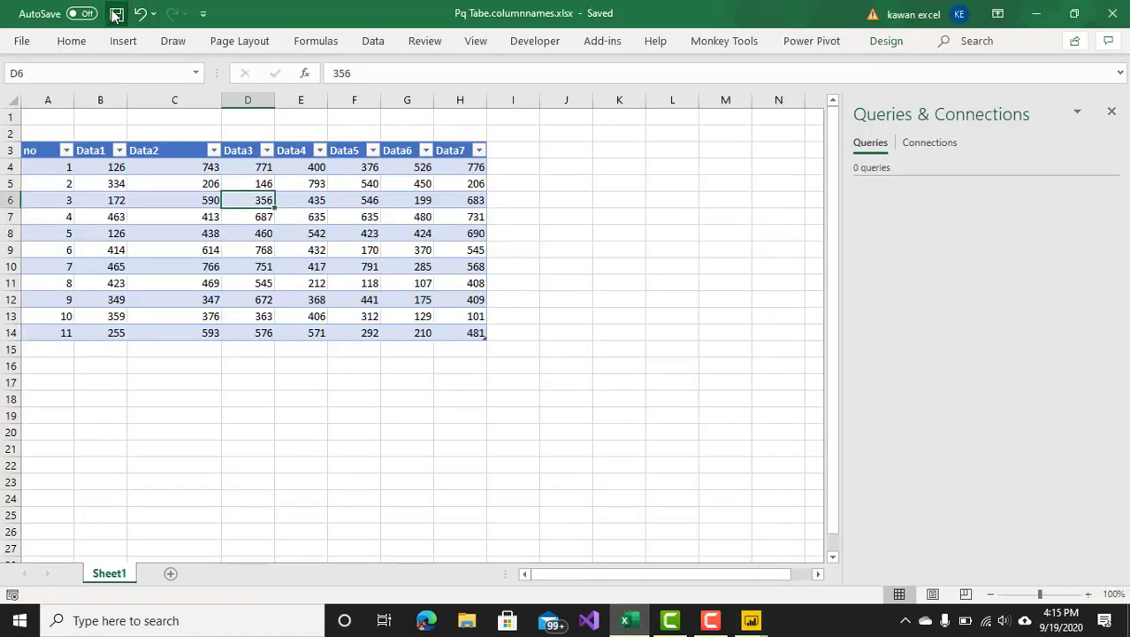
click(1034, 14)
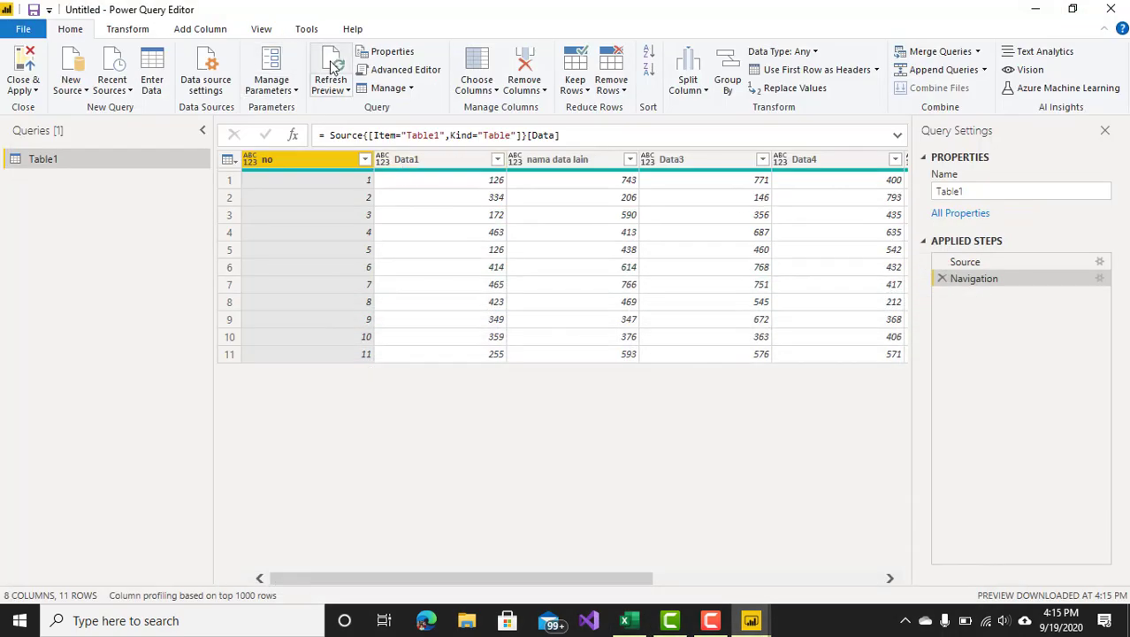
click(330, 70)
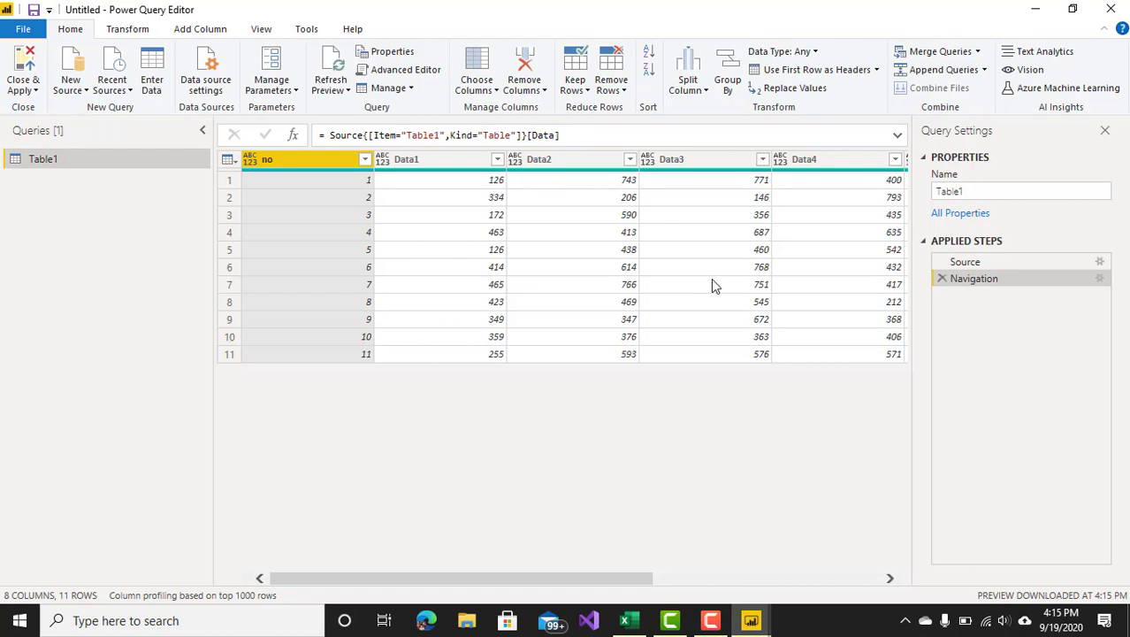
Remove the Data2 column and replace {"Data2"} in the Table.RemoveColumns formula with Table.ColumnNames(Table1_Table){2}
click(577, 160)
right_click(577, 160)
click(621, 195)
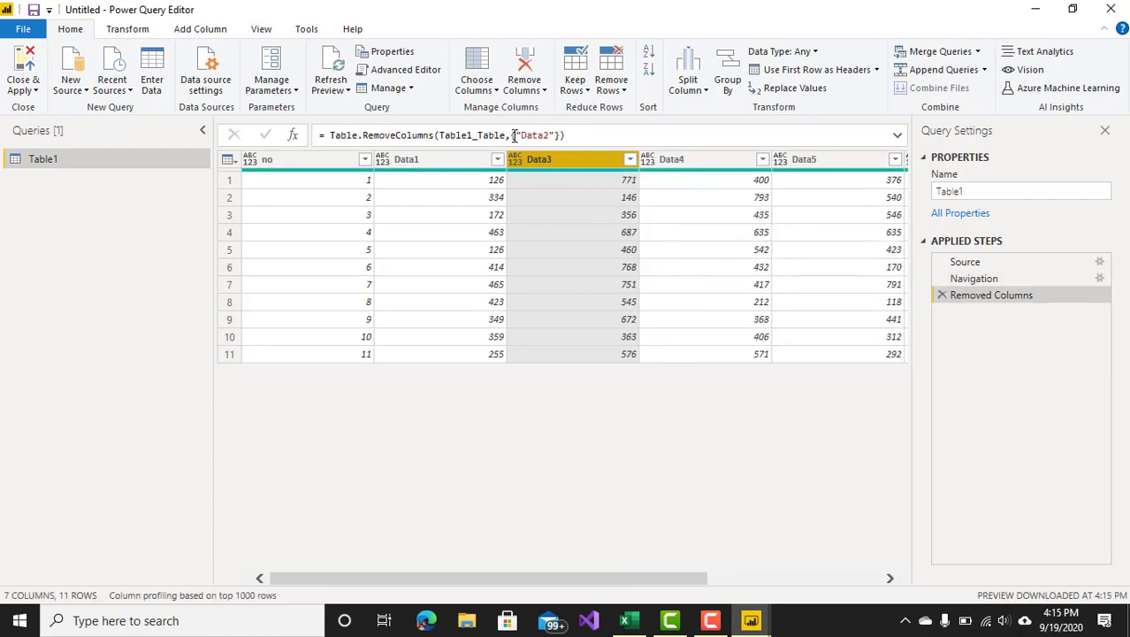
drag(512, 134, 560, 137)
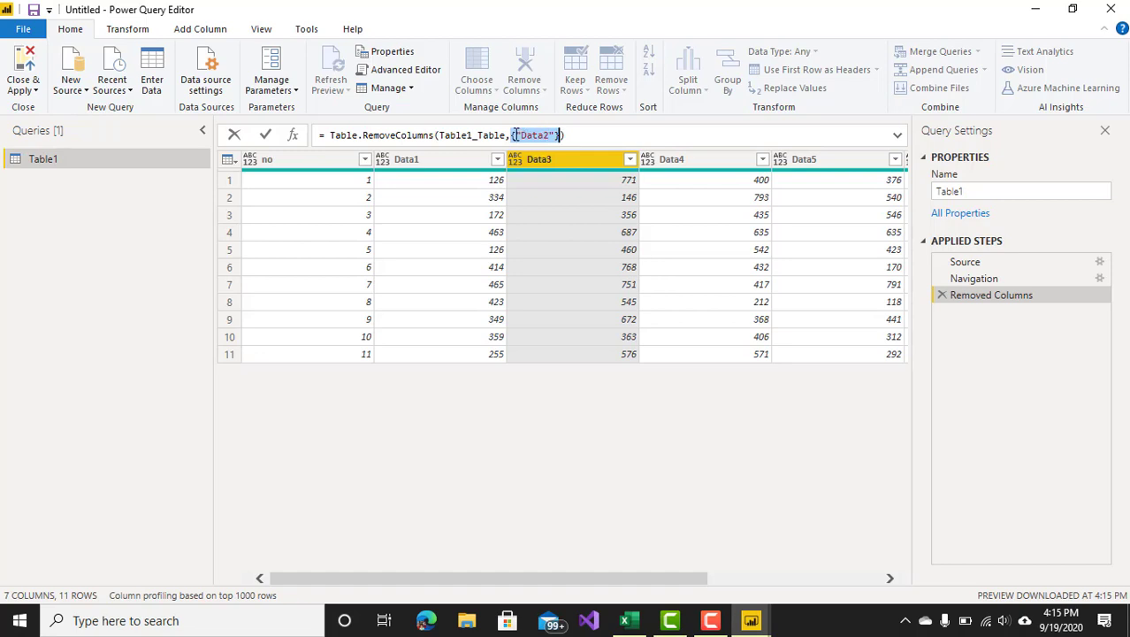
key(ctrl+v)
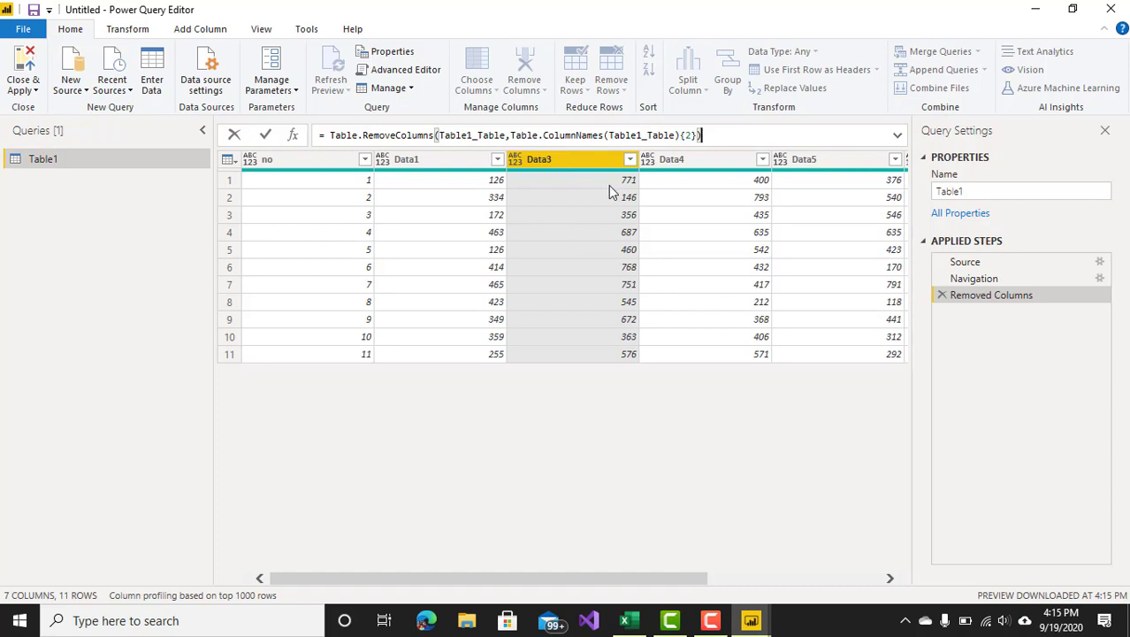
key(Return)
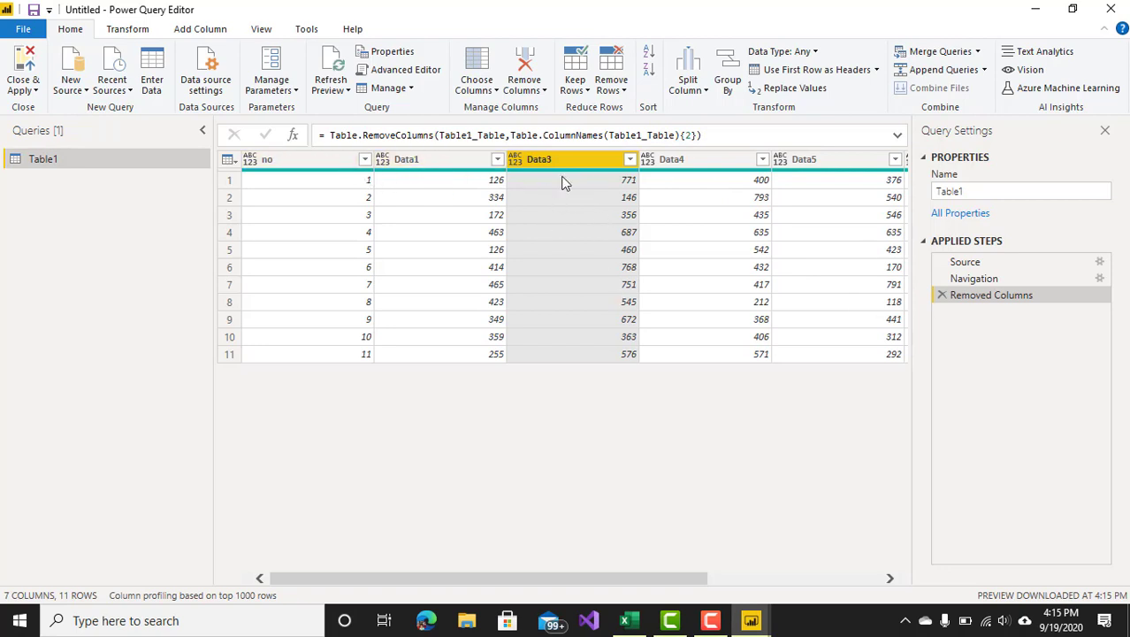
mouse_move(572, 176)
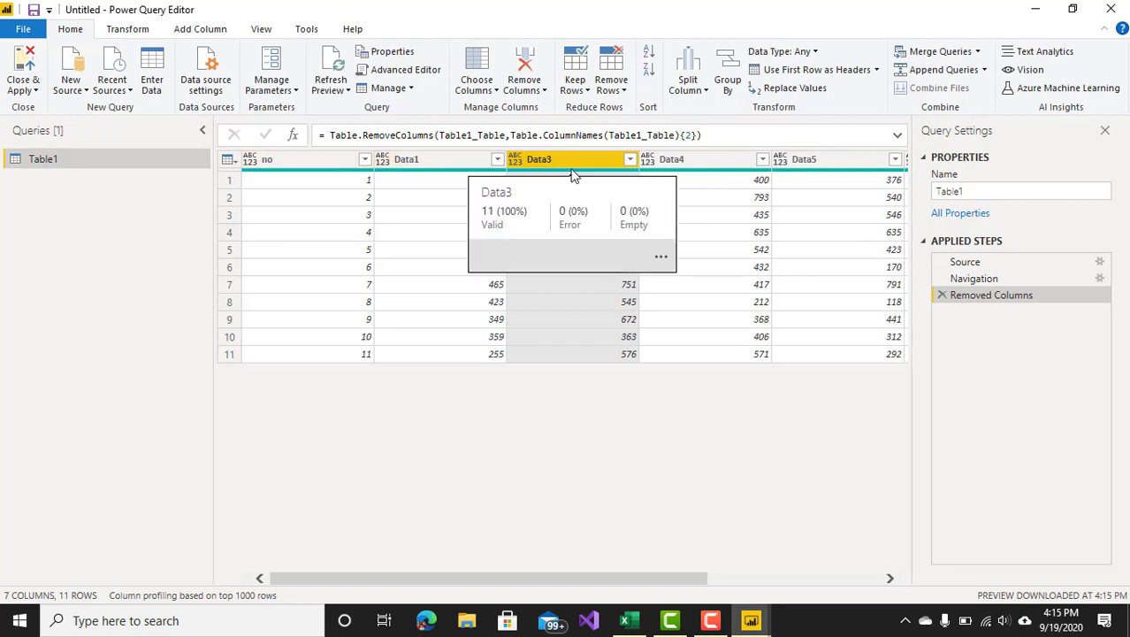
Switch to the Excel workbook and rename the Data2 header in cell C3 to DataMbuh ra weruh
click(628, 620)
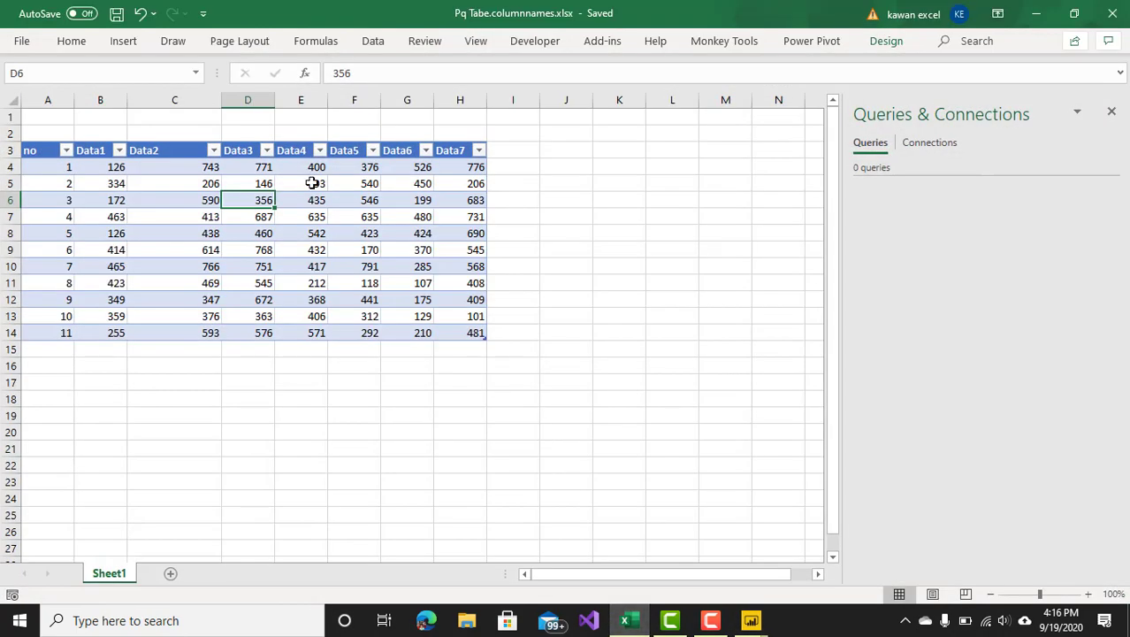
click(178, 155)
click(389, 77)
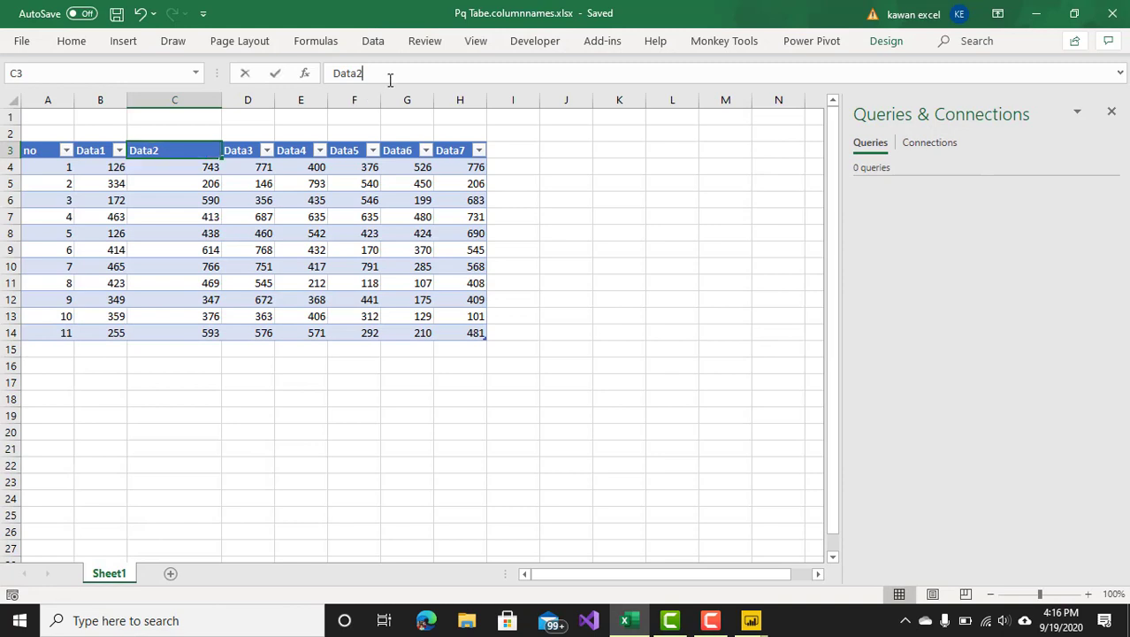
drag(389, 78, 252, 73)
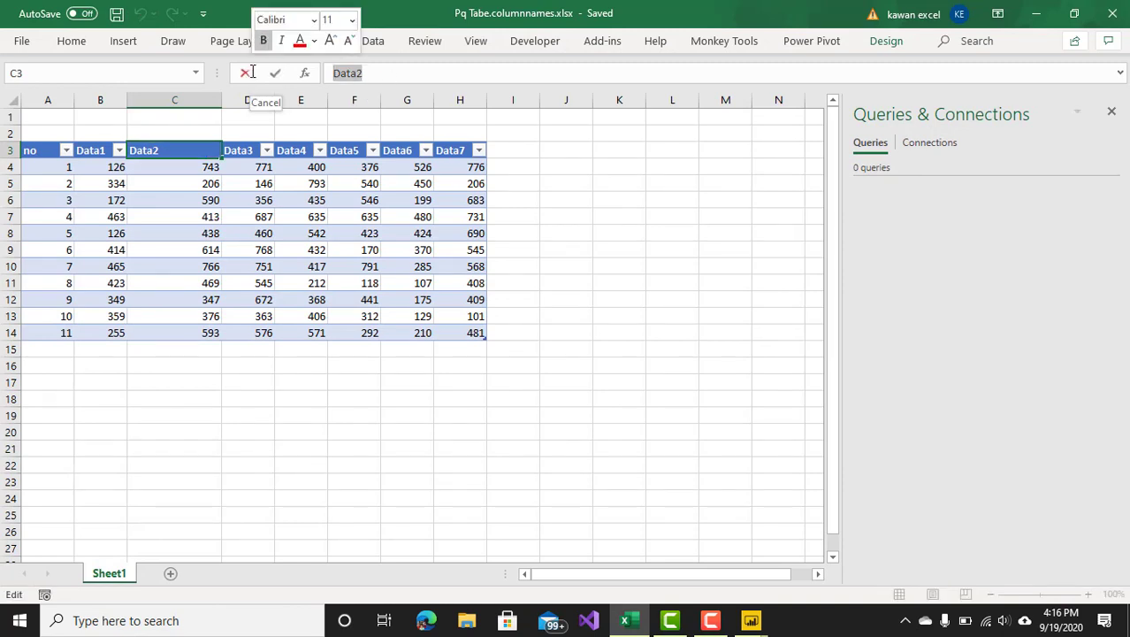
text(Data)
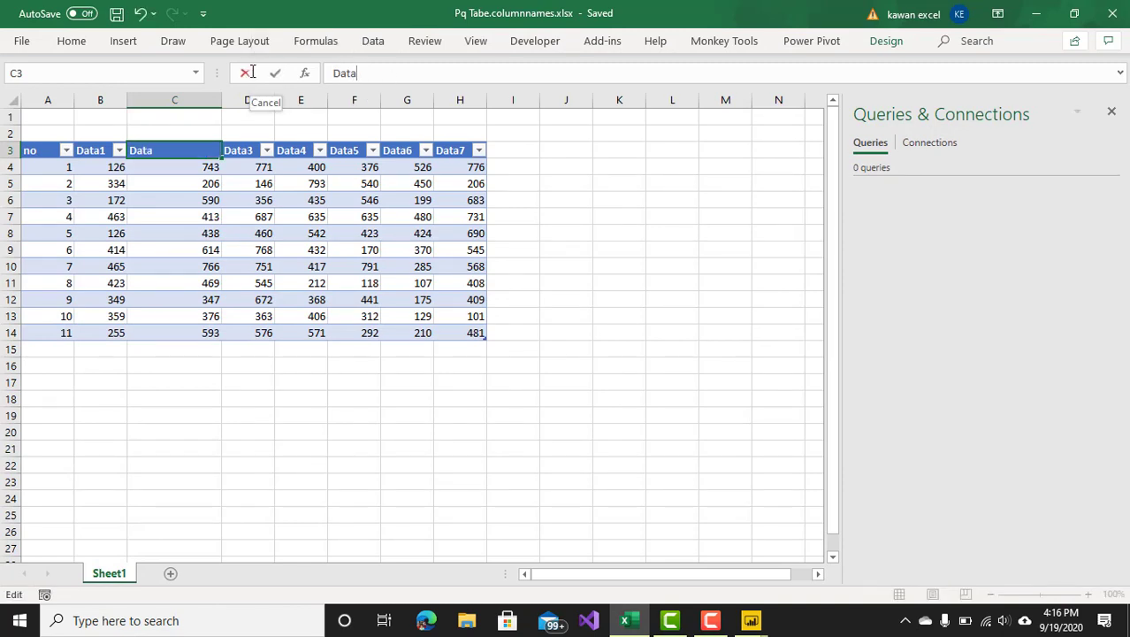
text(Mbuh ra weruh)
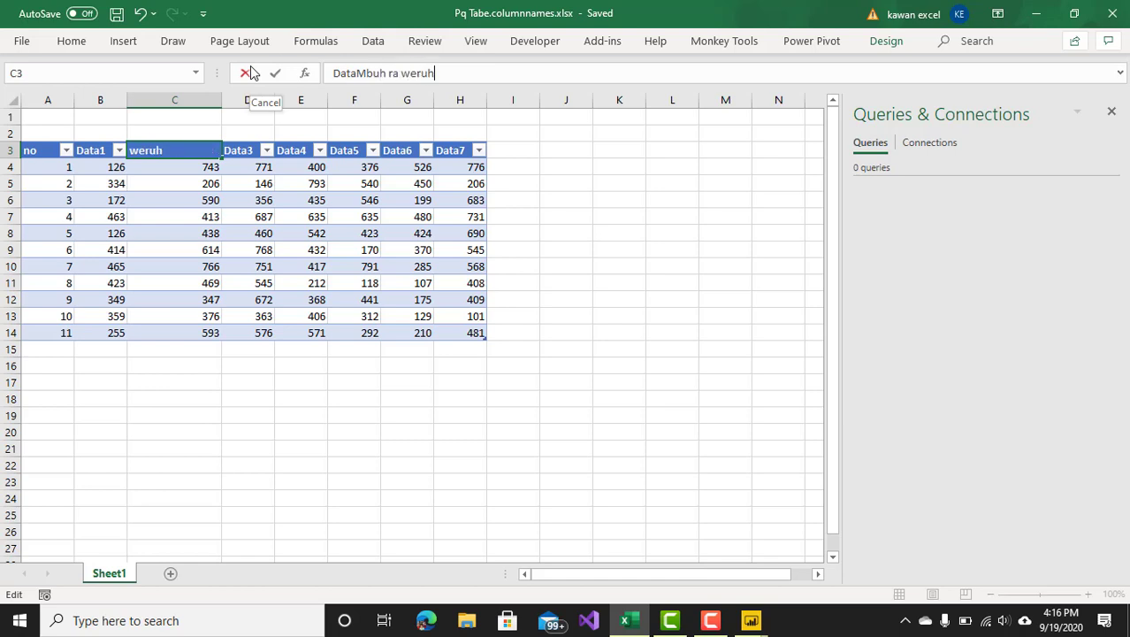
key(Return)
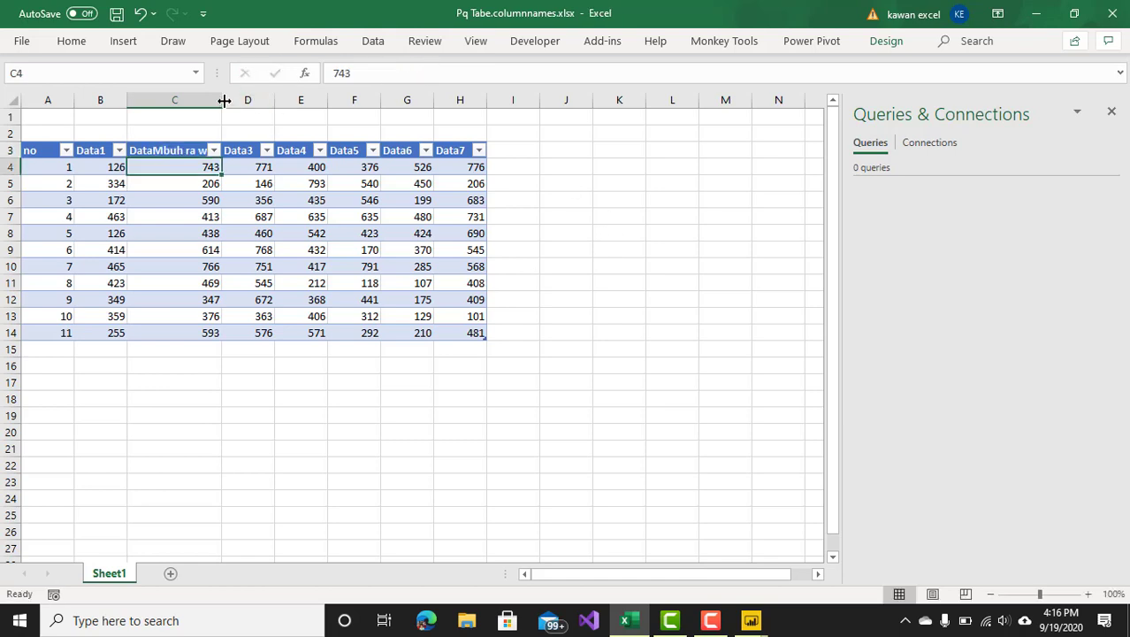
Fit the width of column C to its renamed header and save the workbook
double_click(224, 99)
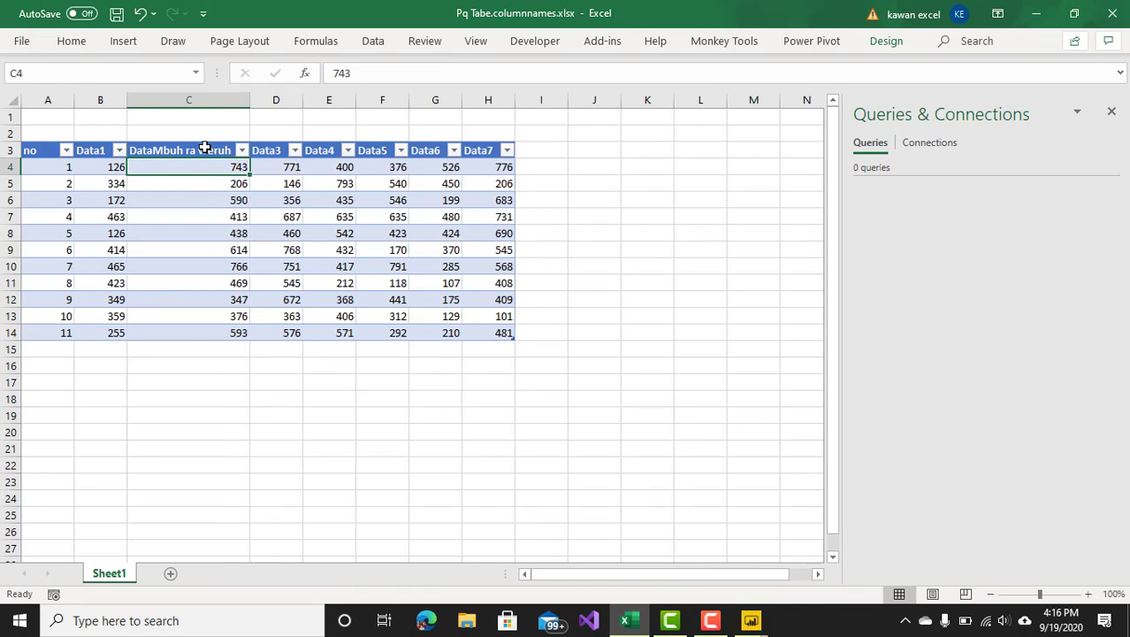
click(204, 148)
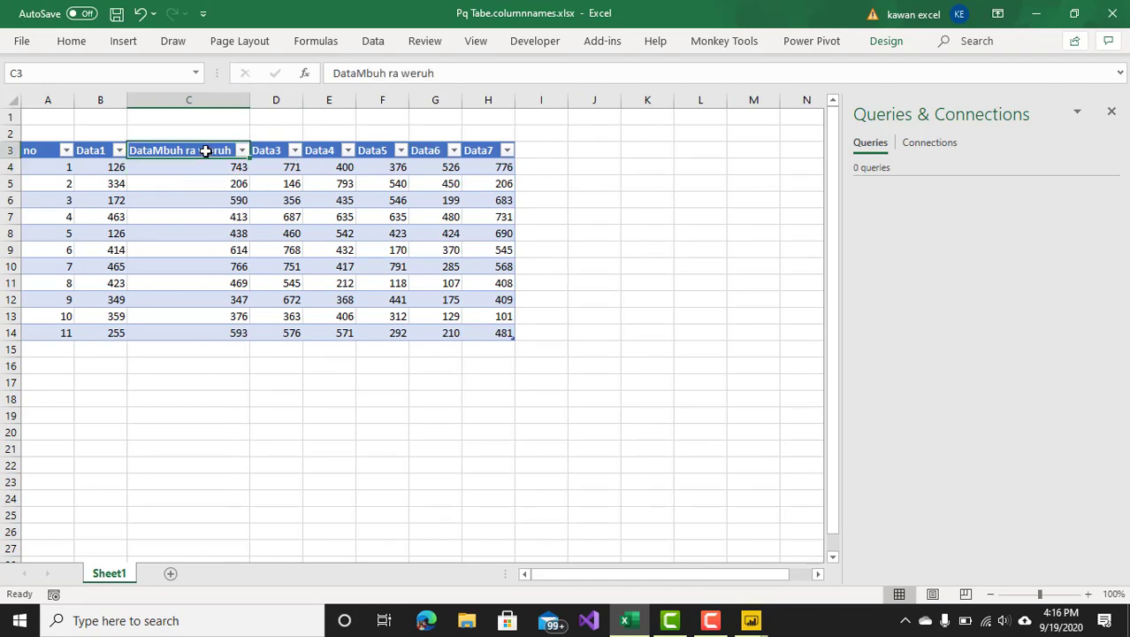
click(116, 18)
Switch to Power Query Editor and refresh the Table1 preview with the Removed Columns step selected
mouse_move(743, 626)
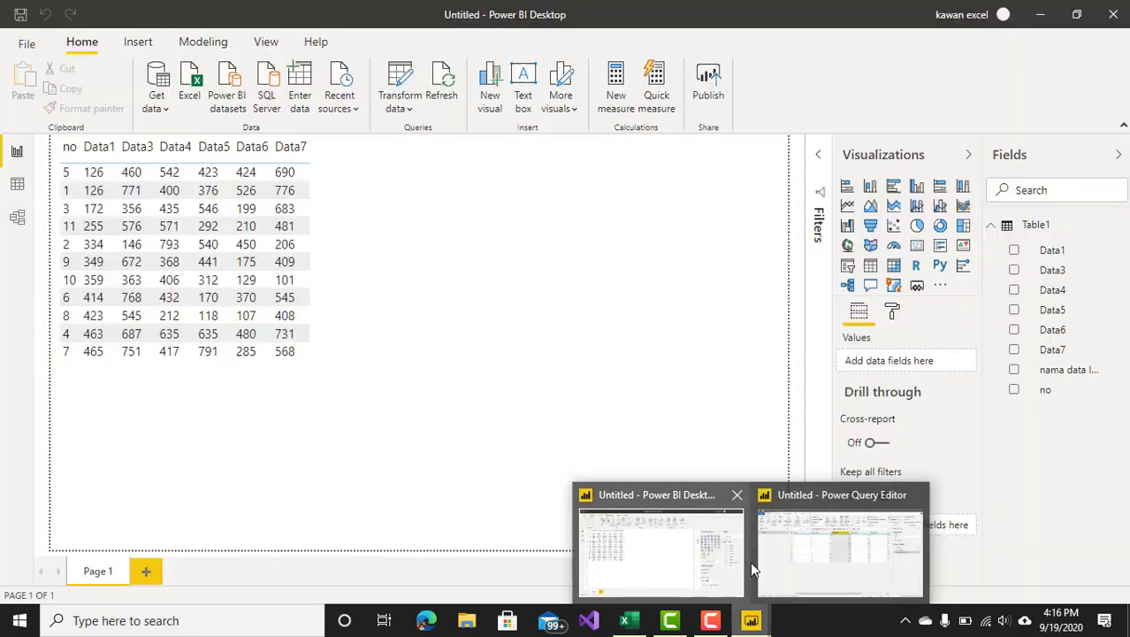
click(818, 560)
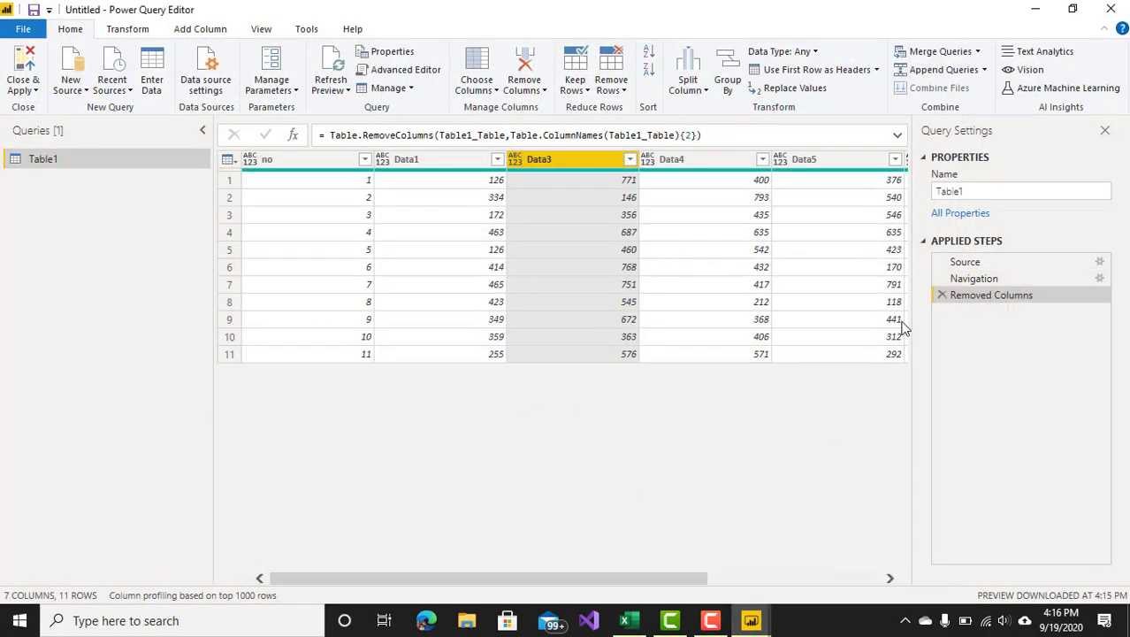
click(334, 68)
click(336, 68)
Close Power Query Editor with the query changes applied, and return to the Power BI report
drag(511, 136, 601, 142)
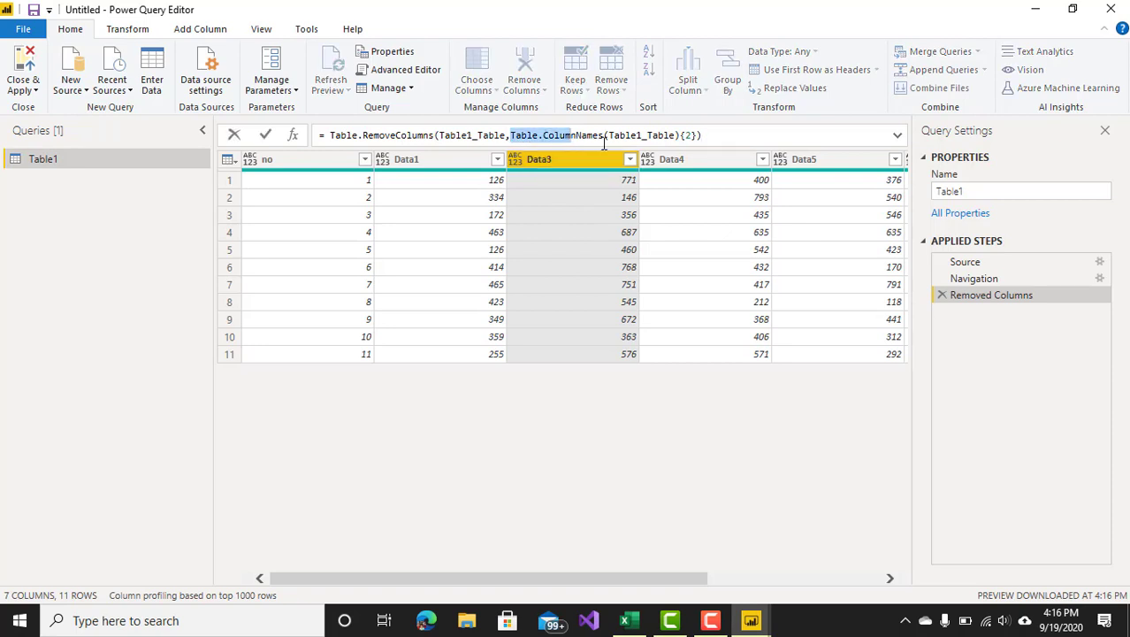
click(705, 134)
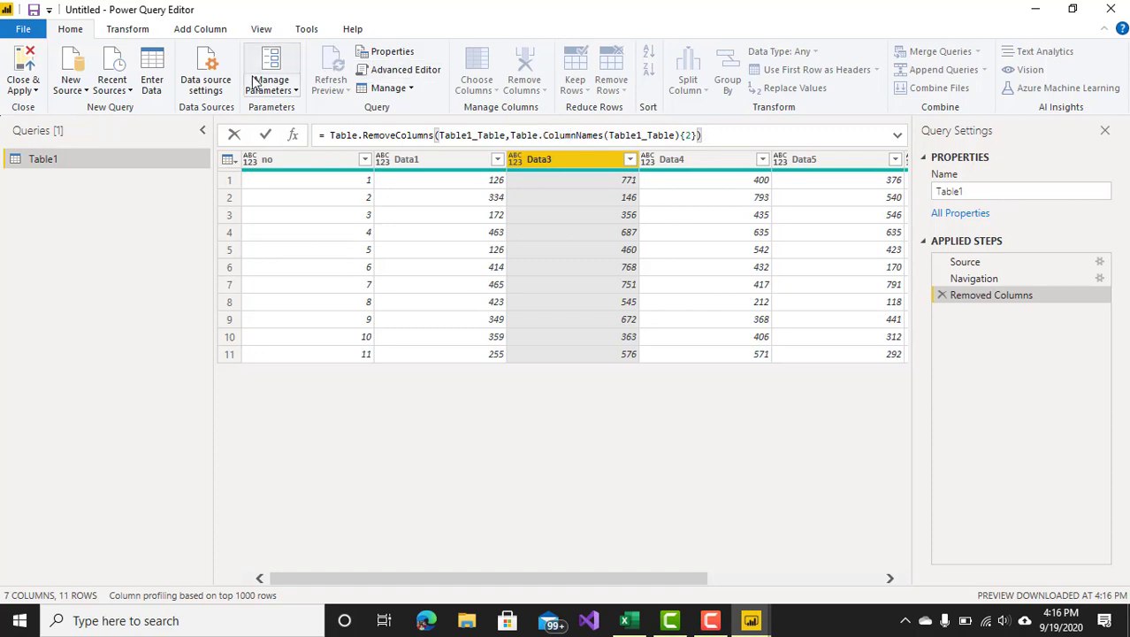
click(31, 60)
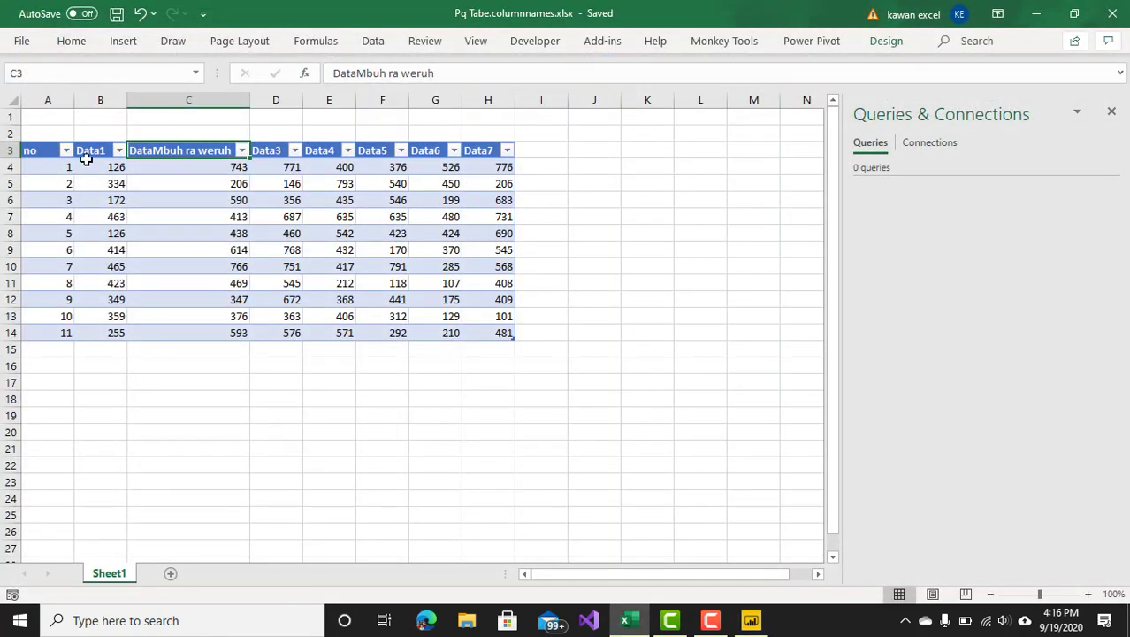
key(alt+Tab)
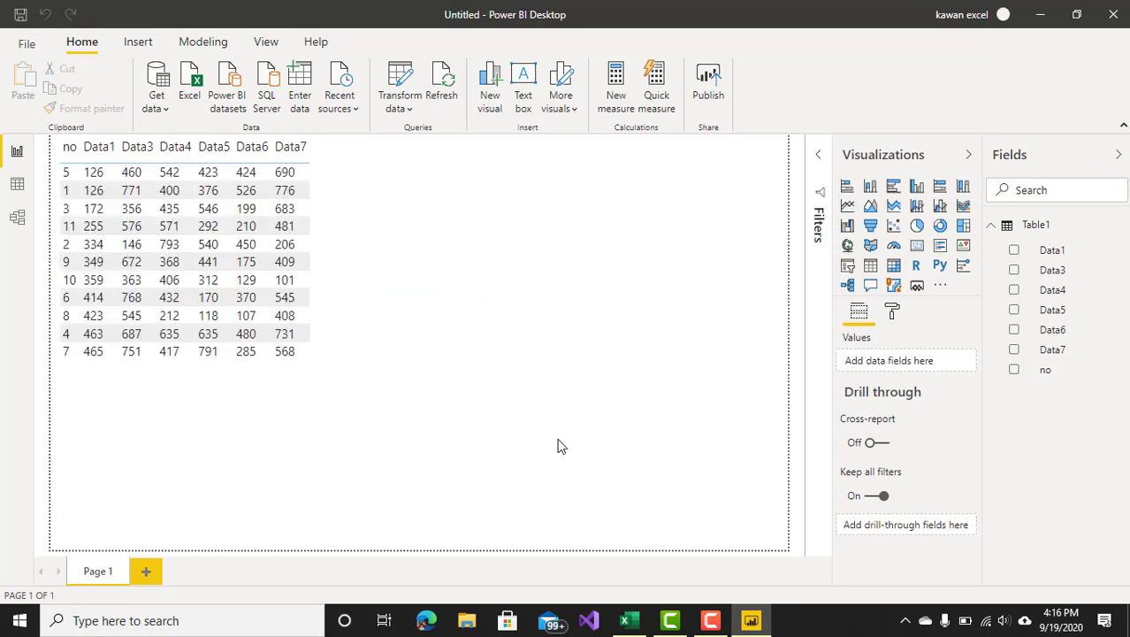
Select the table's header row A3:H3 in the Excel workbook for review, and return to the Power BI report
click(626, 620)
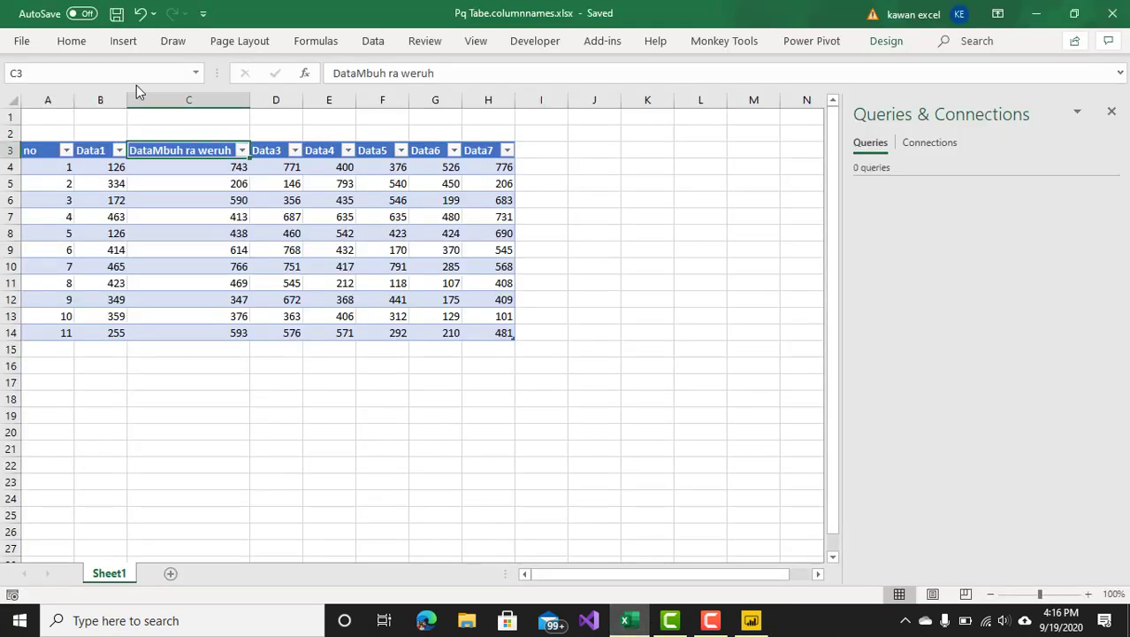
drag(49, 150, 502, 153)
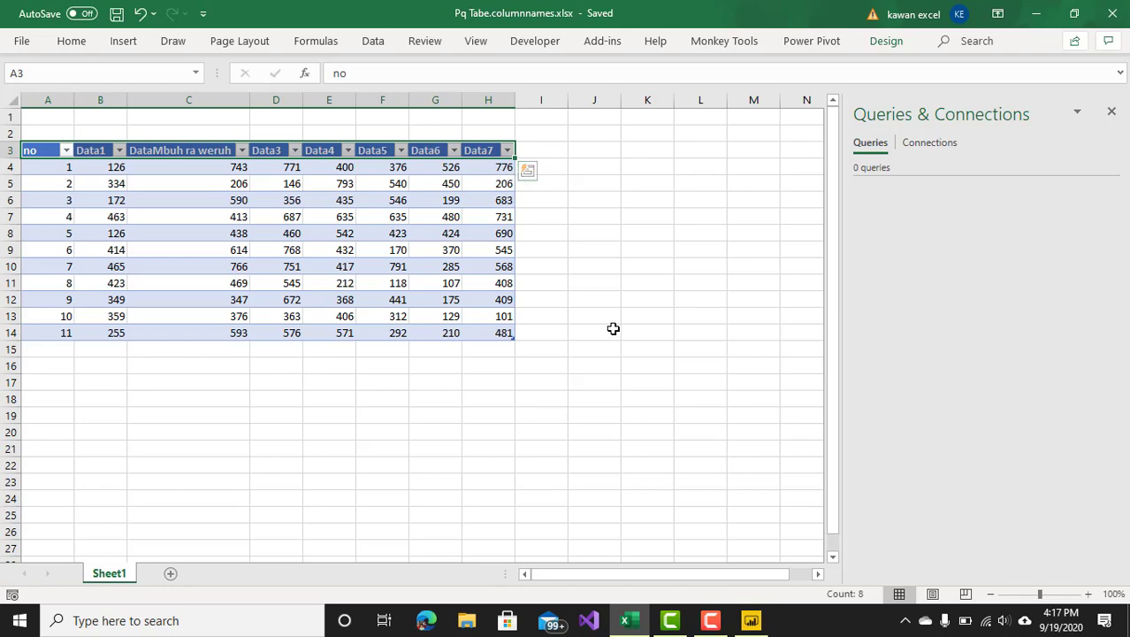
click(751, 622)
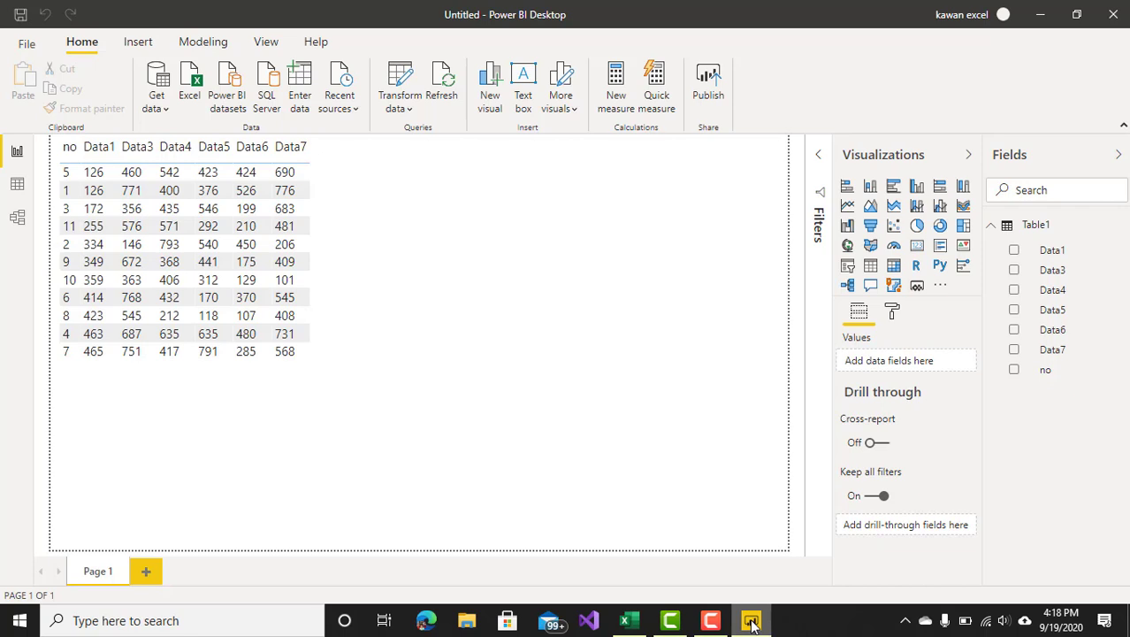
click(751, 622)
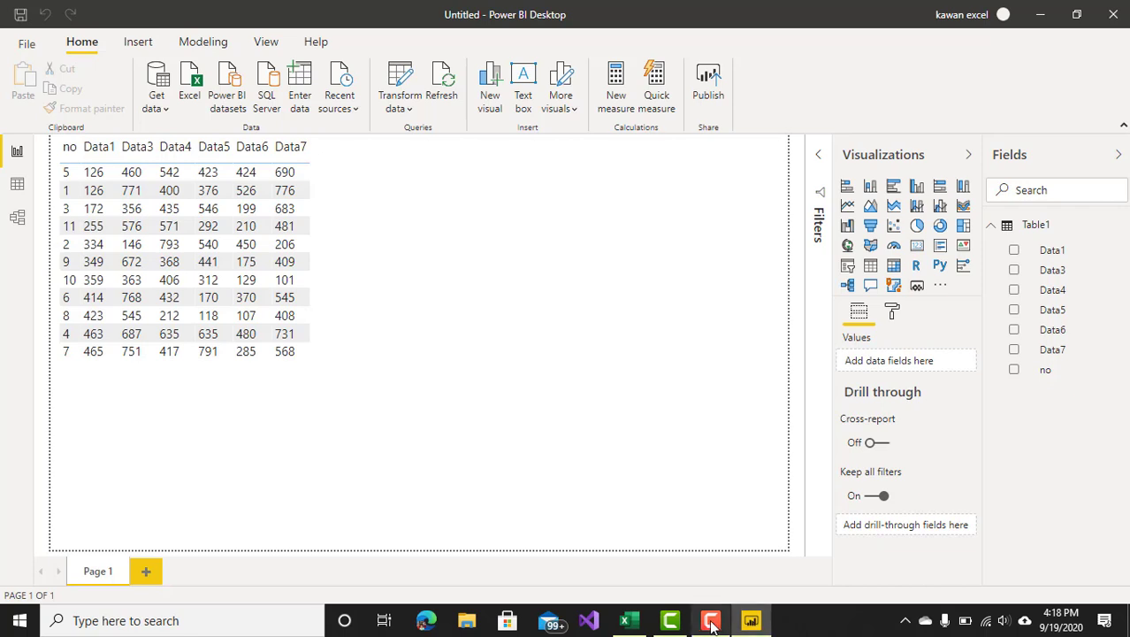